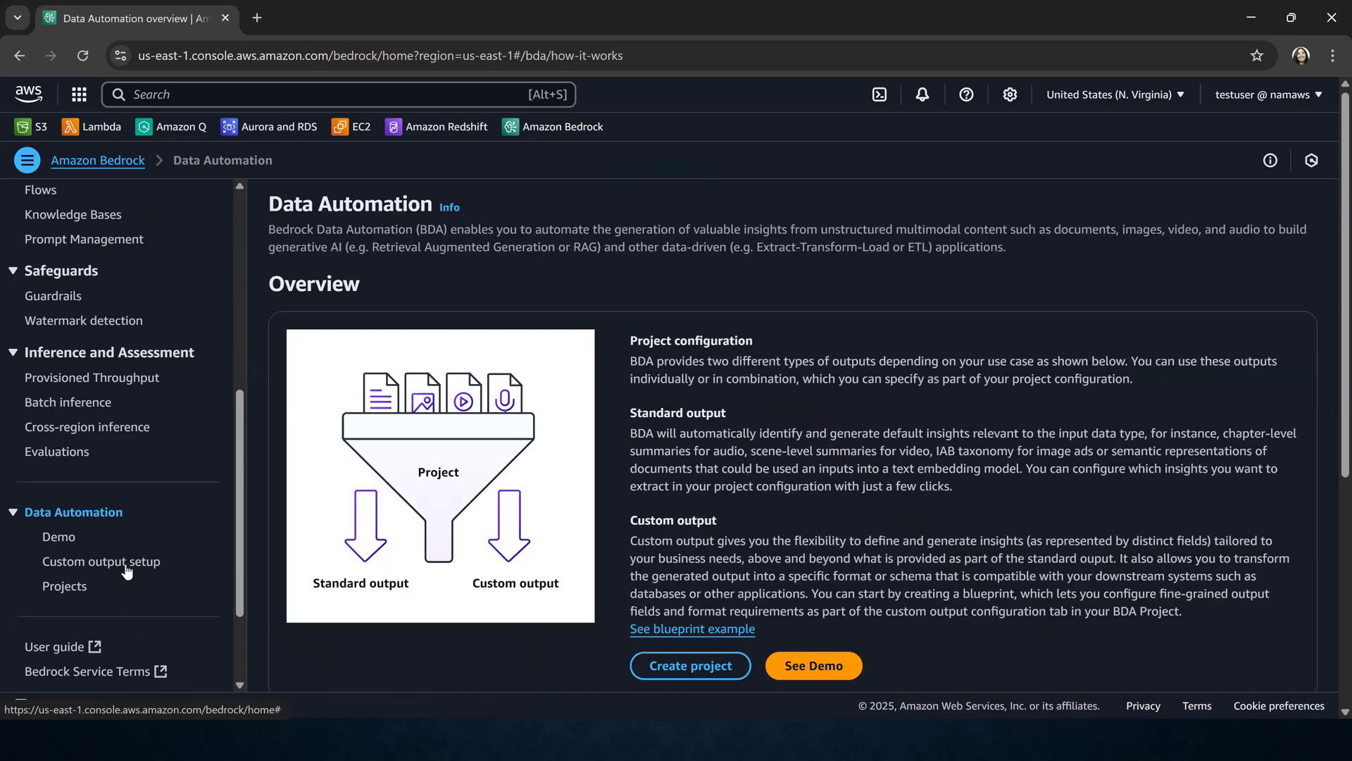
Step: Create a new Data Automation project named NamCustomOutputProj
left_click(127, 569)
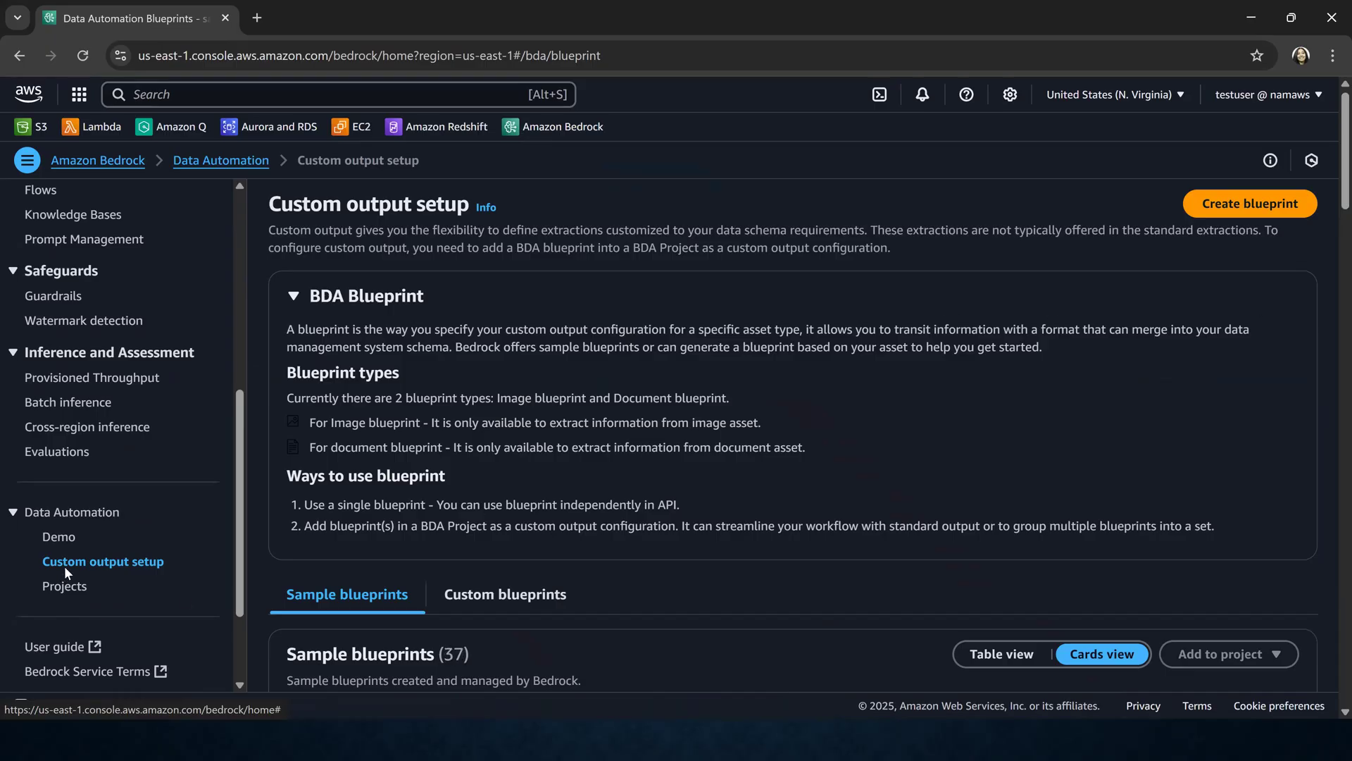
left_click(74, 588)
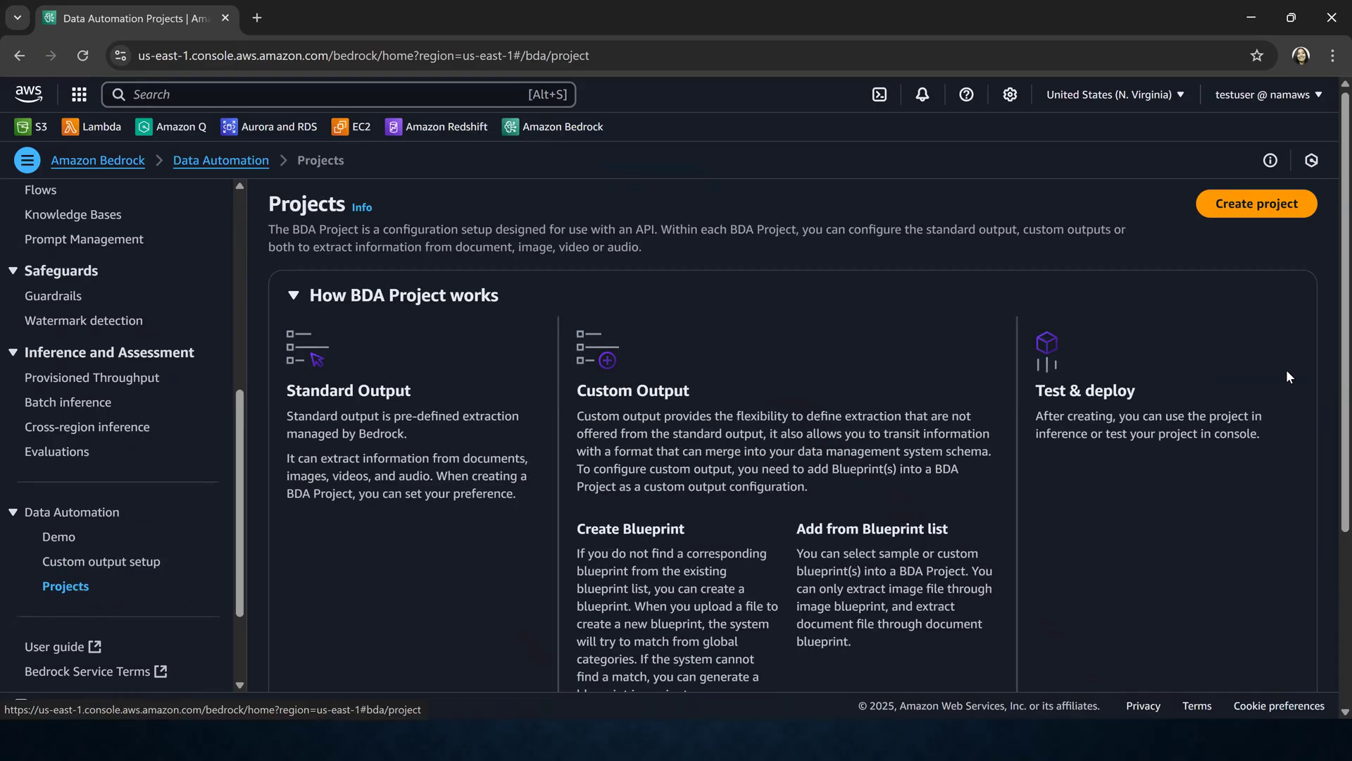
left_click(1268, 211)
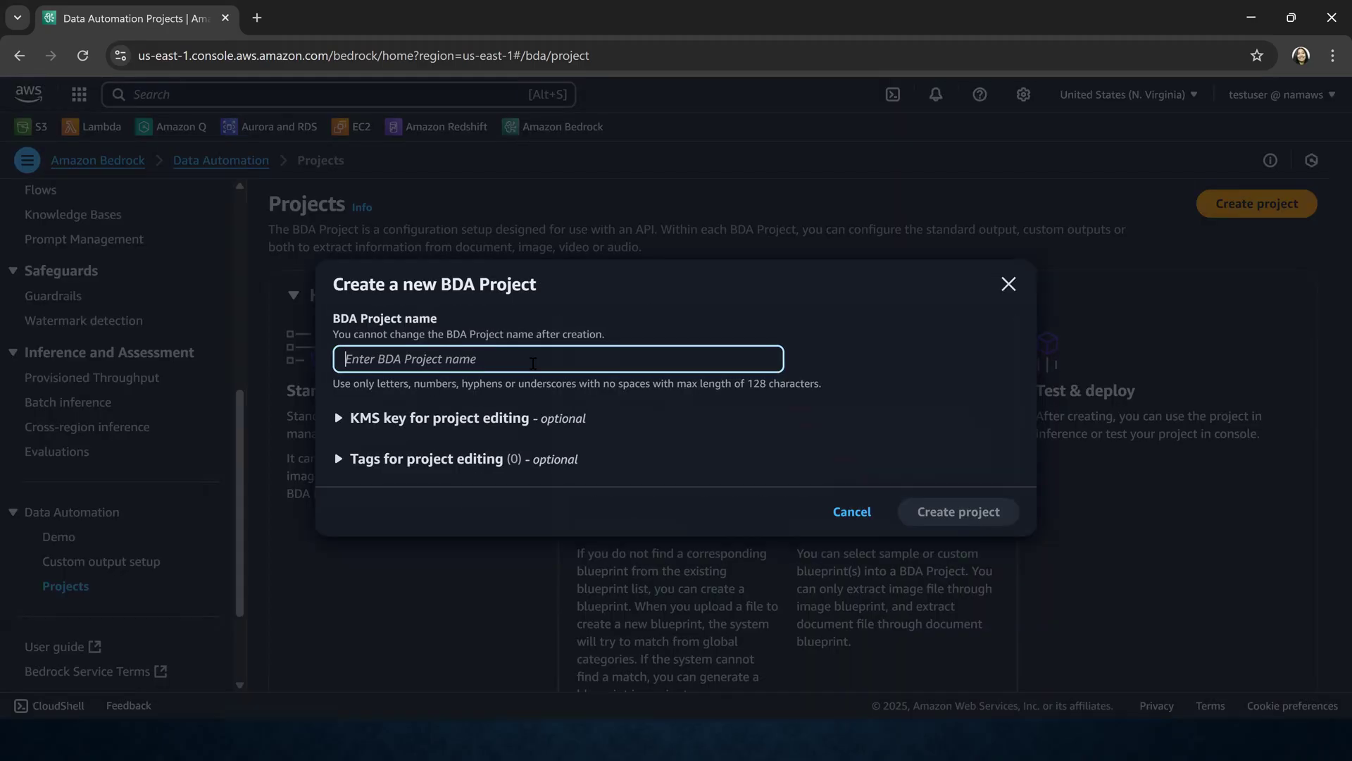
type("NamCustom")
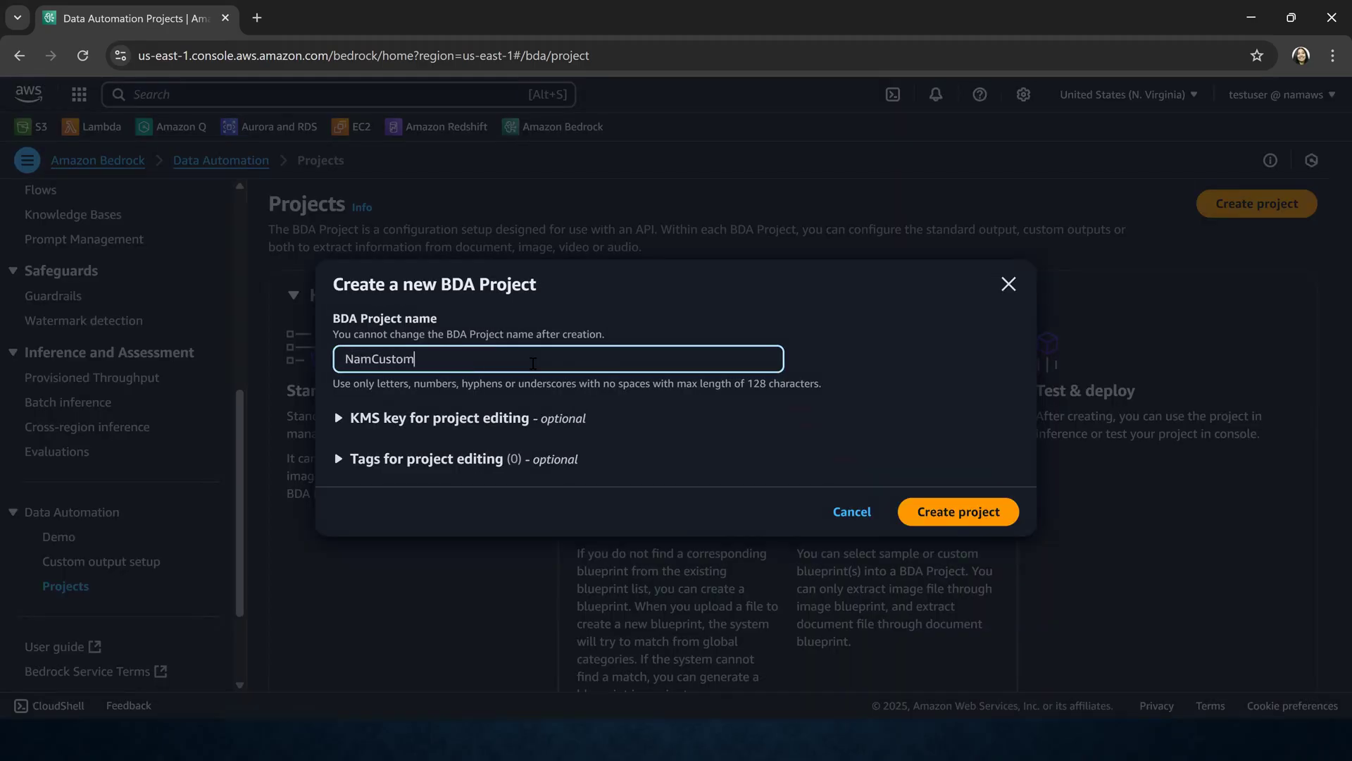
type("o")
key("BackSpace")
type("OutputProj")
left_click(959, 512)
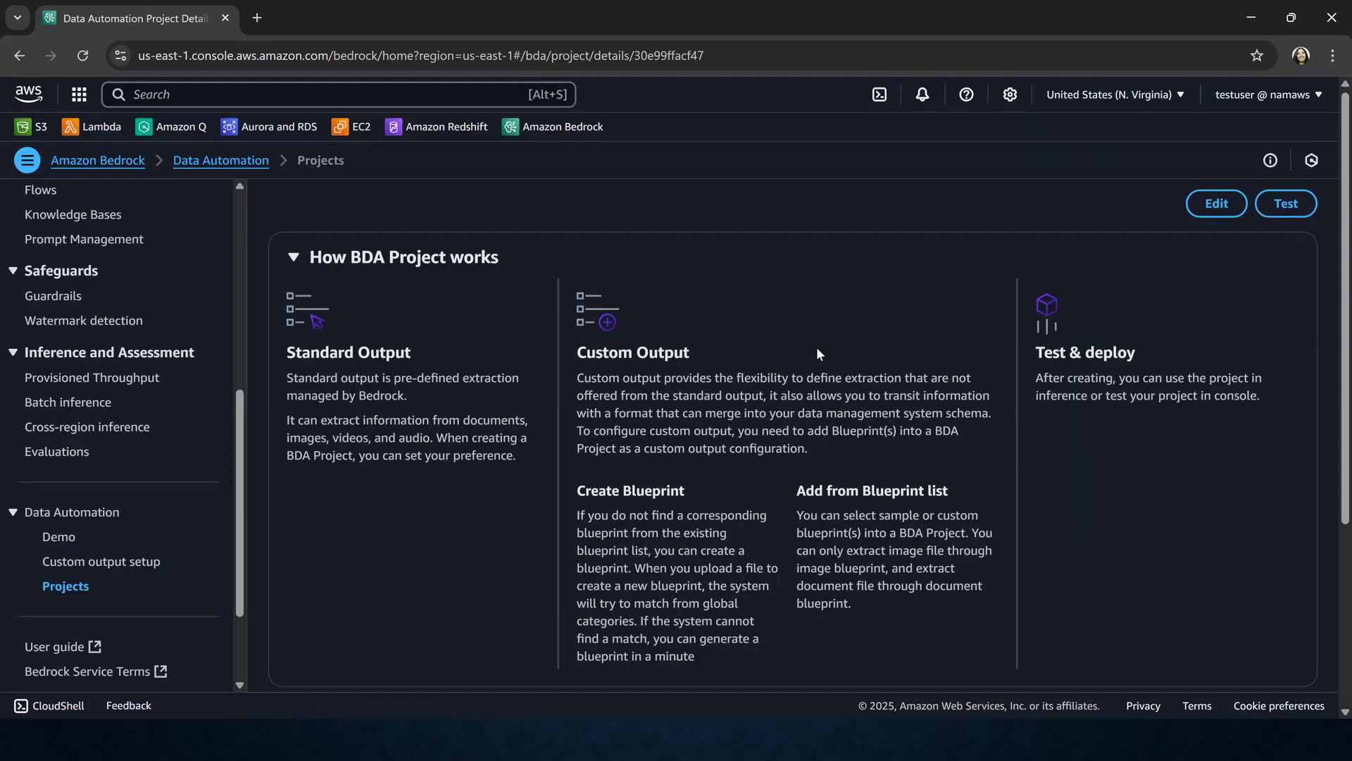
Step: Open the custom output configuration of NamCustomOutputProj and start creating a new blueprint for it
scroll(484, 357, "down", 5)
scroll(485, 358, "up", 5)
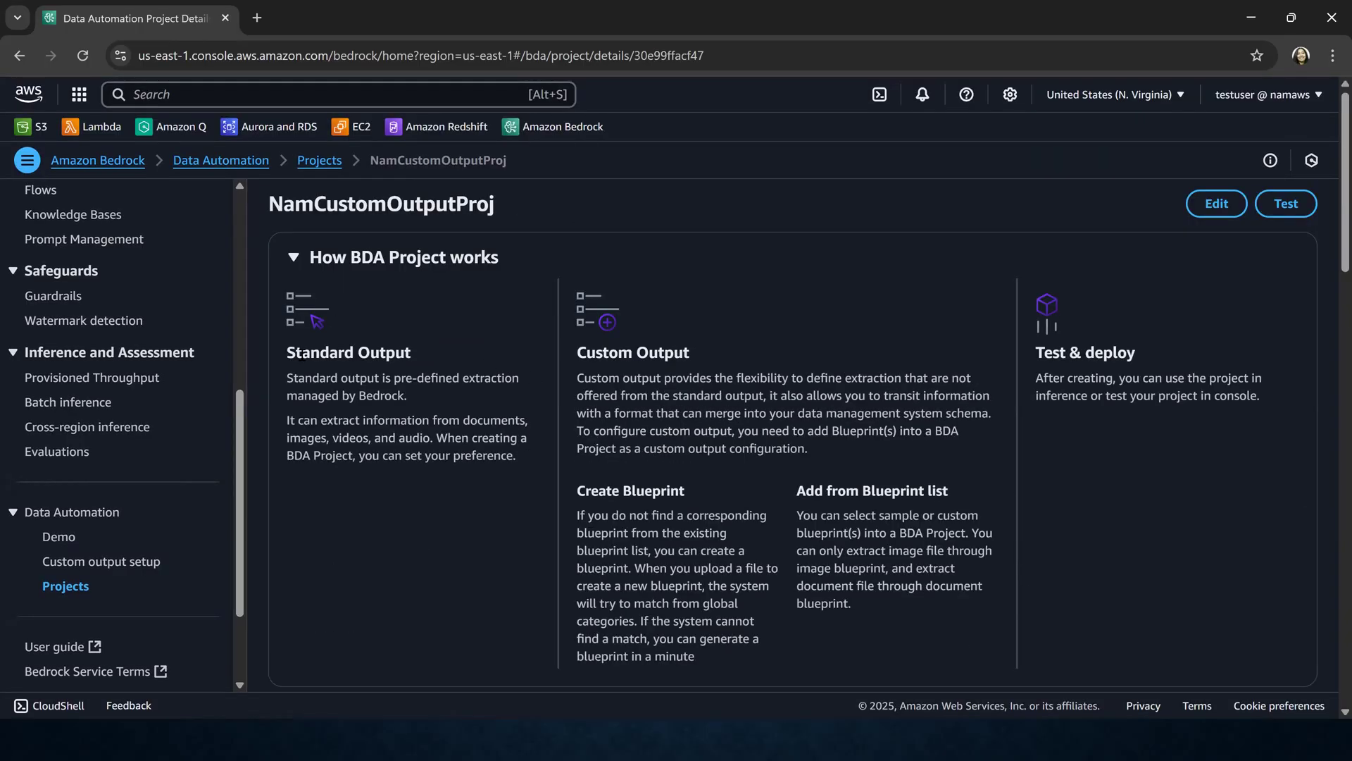
left_click_drag(290, 357, 412, 355)
left_click_drag(572, 353, 820, 349)
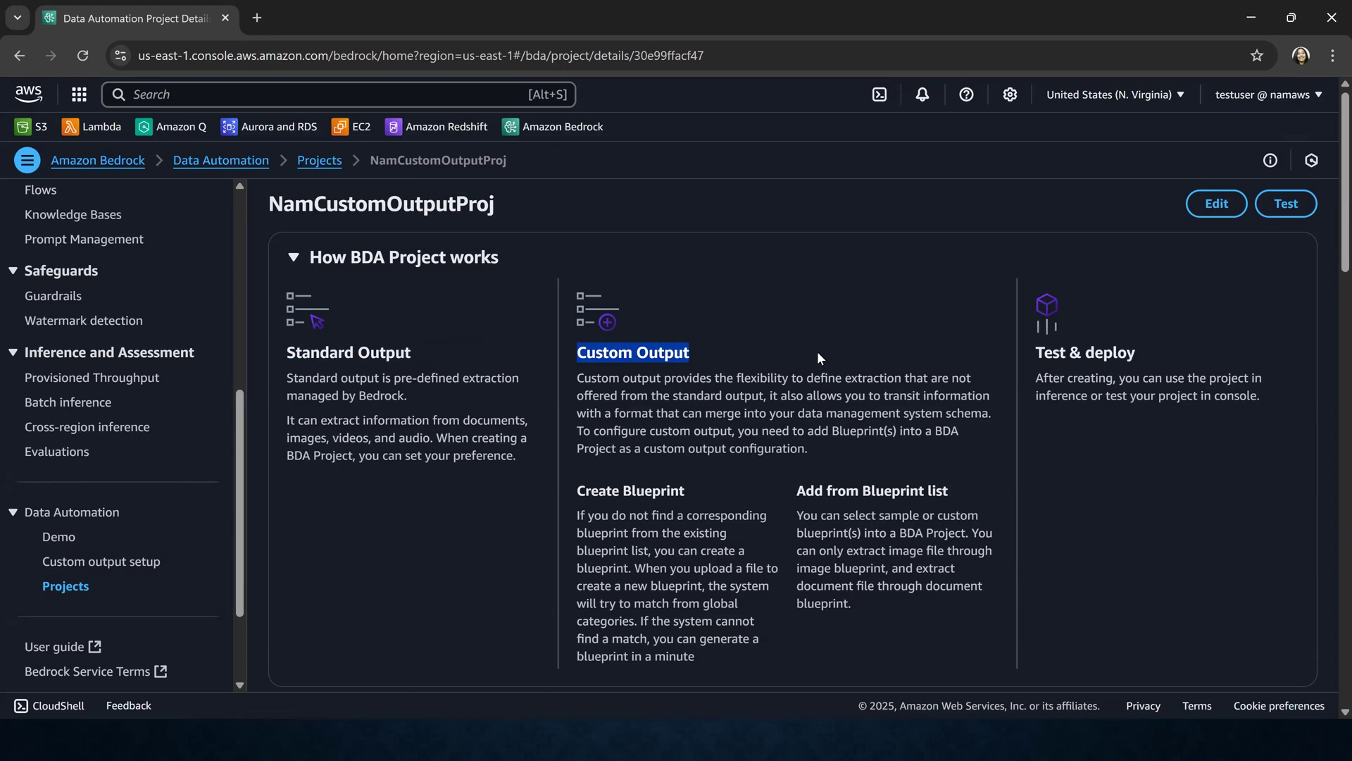
scroll(733, 446, "down", 1)
scroll(733, 446, "down", 4)
scroll(451, 432, "down", 3)
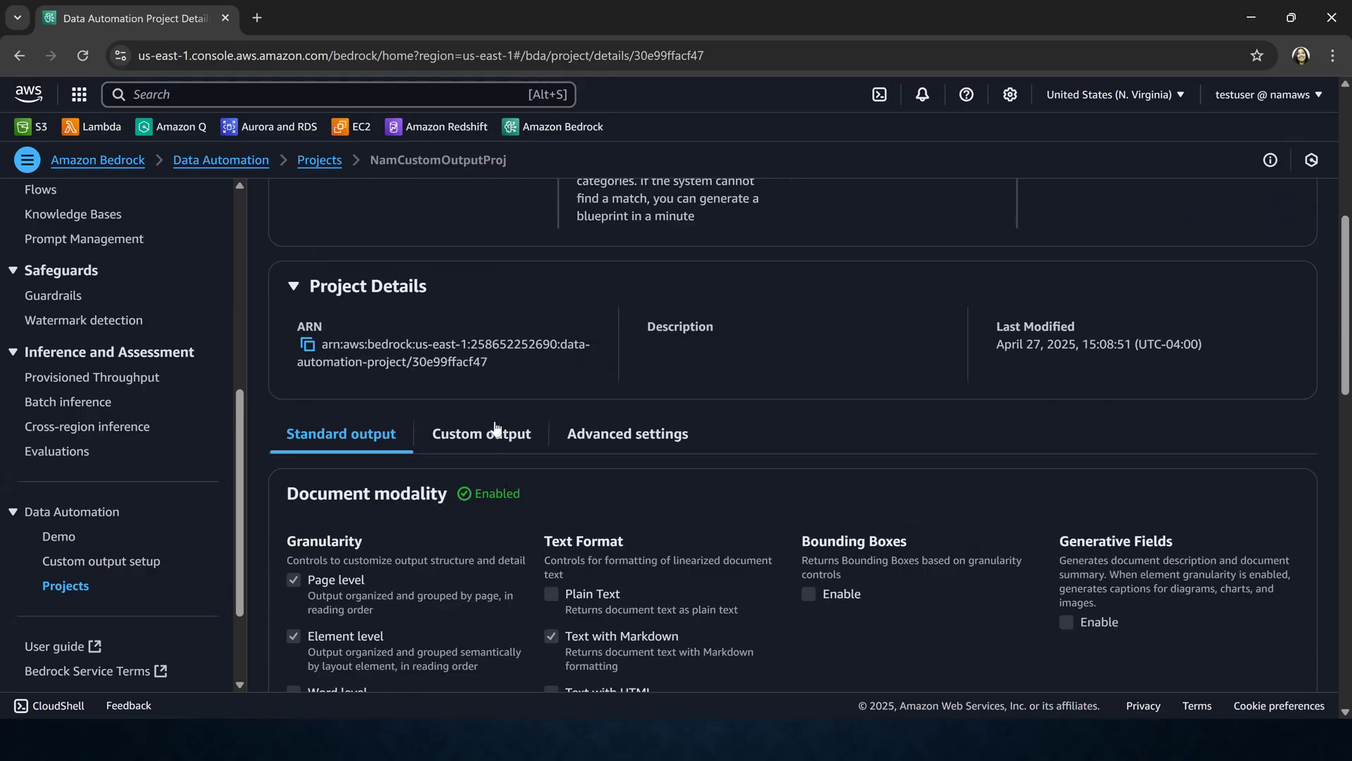
left_click(493, 434)
scroll(928, 445, "down", 3)
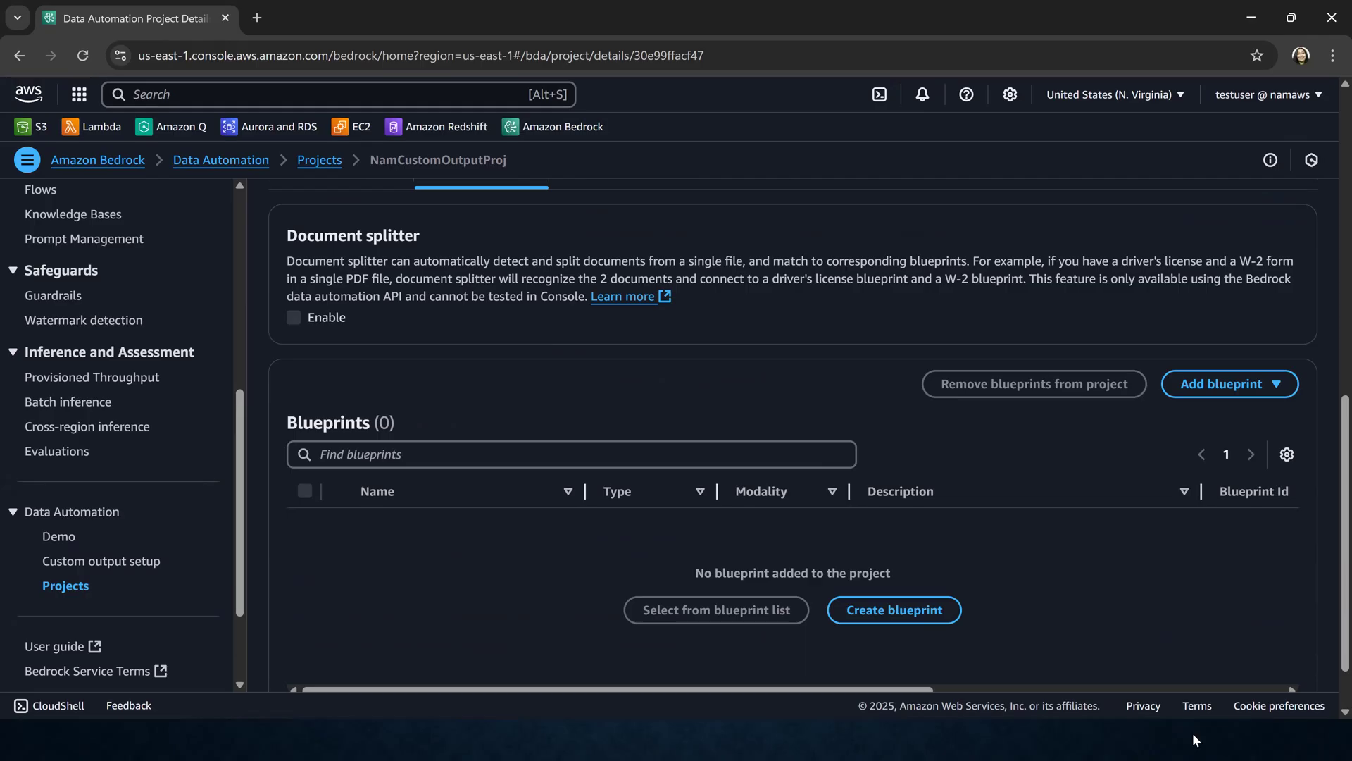
left_click(1245, 386)
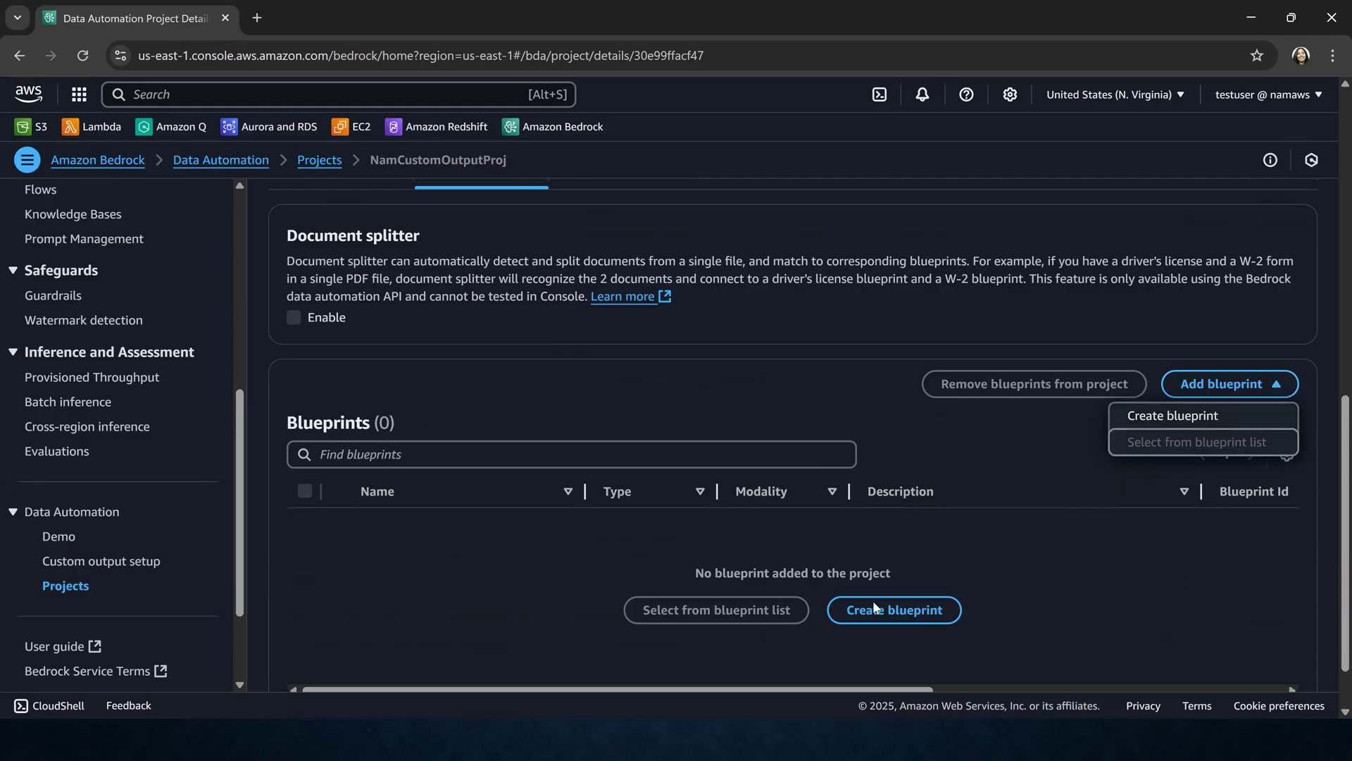
left_click(631, 391)
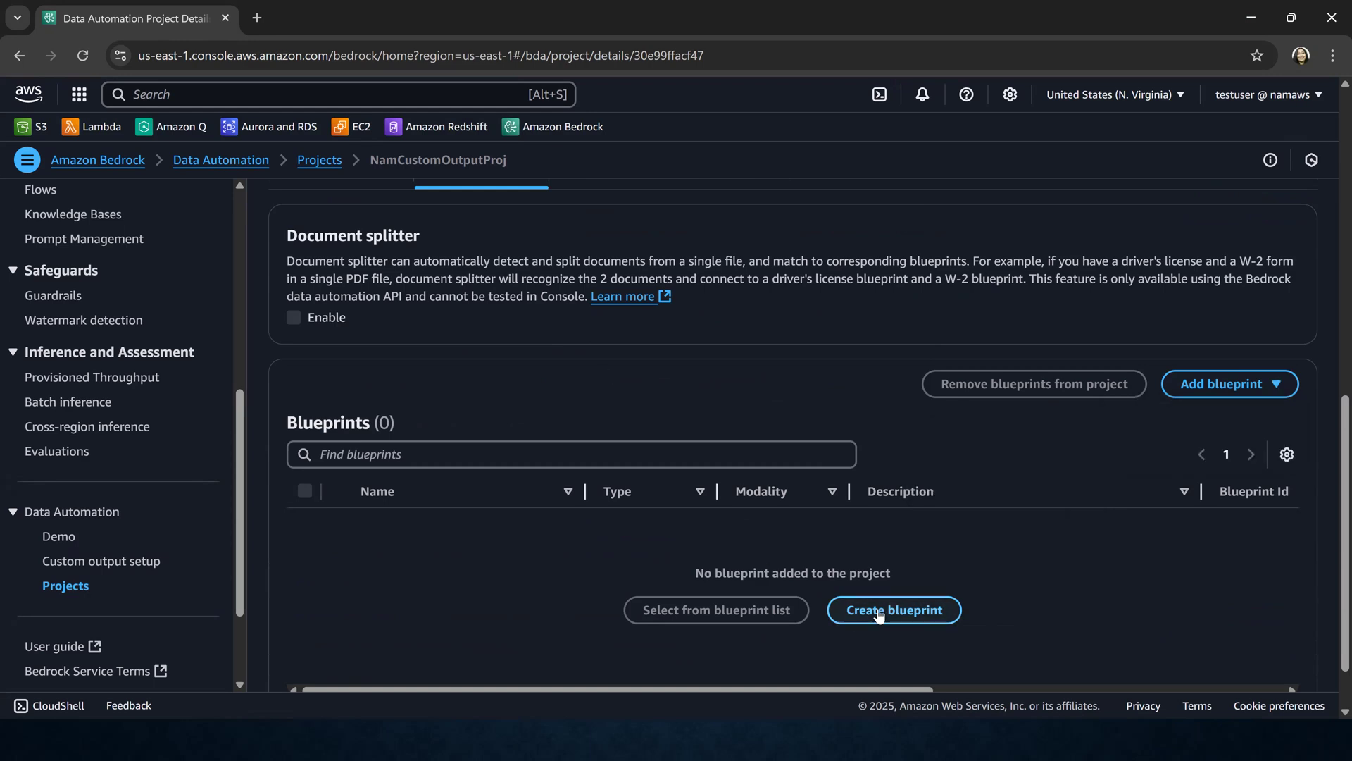
left_click(879, 613)
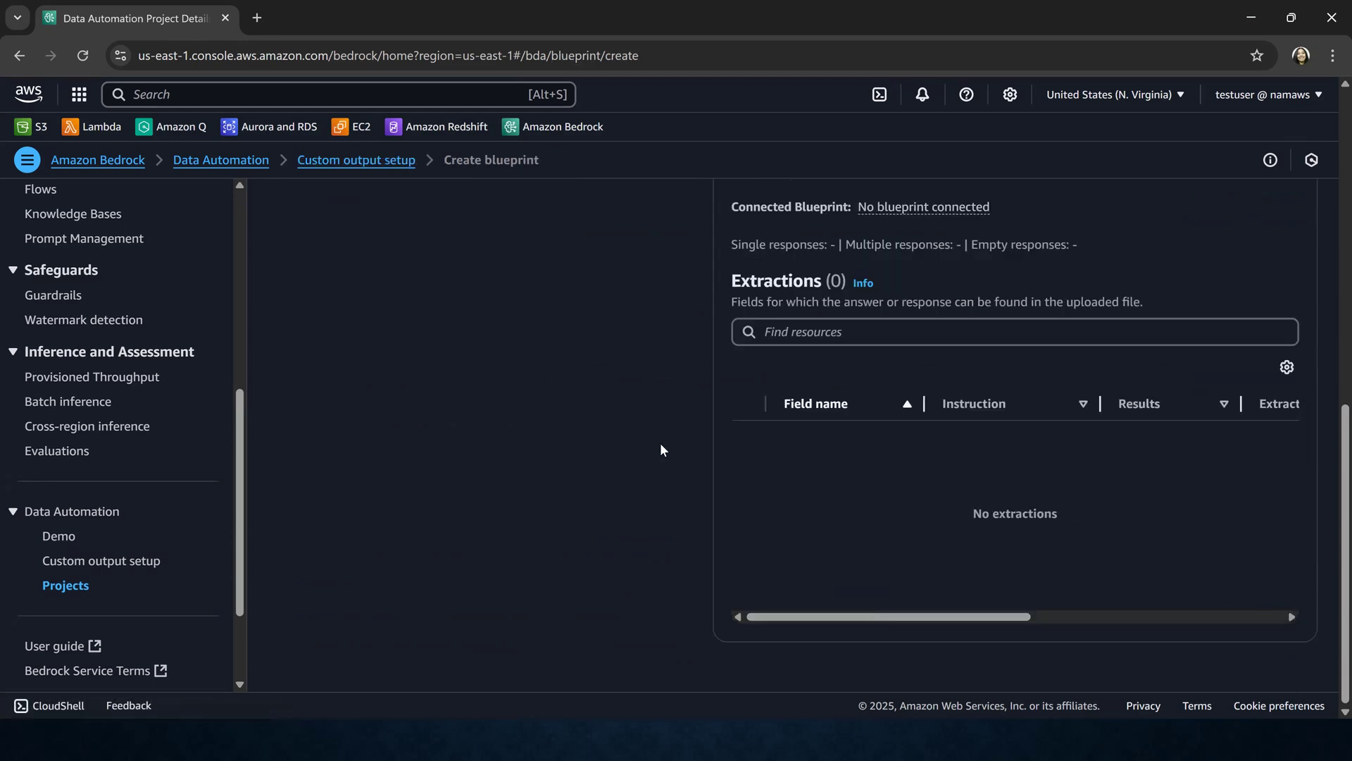
Step: Upload madurodam.jpg from the computer's BDA files folder as the blueprint's source file
scroll(956, 421, "up", 2)
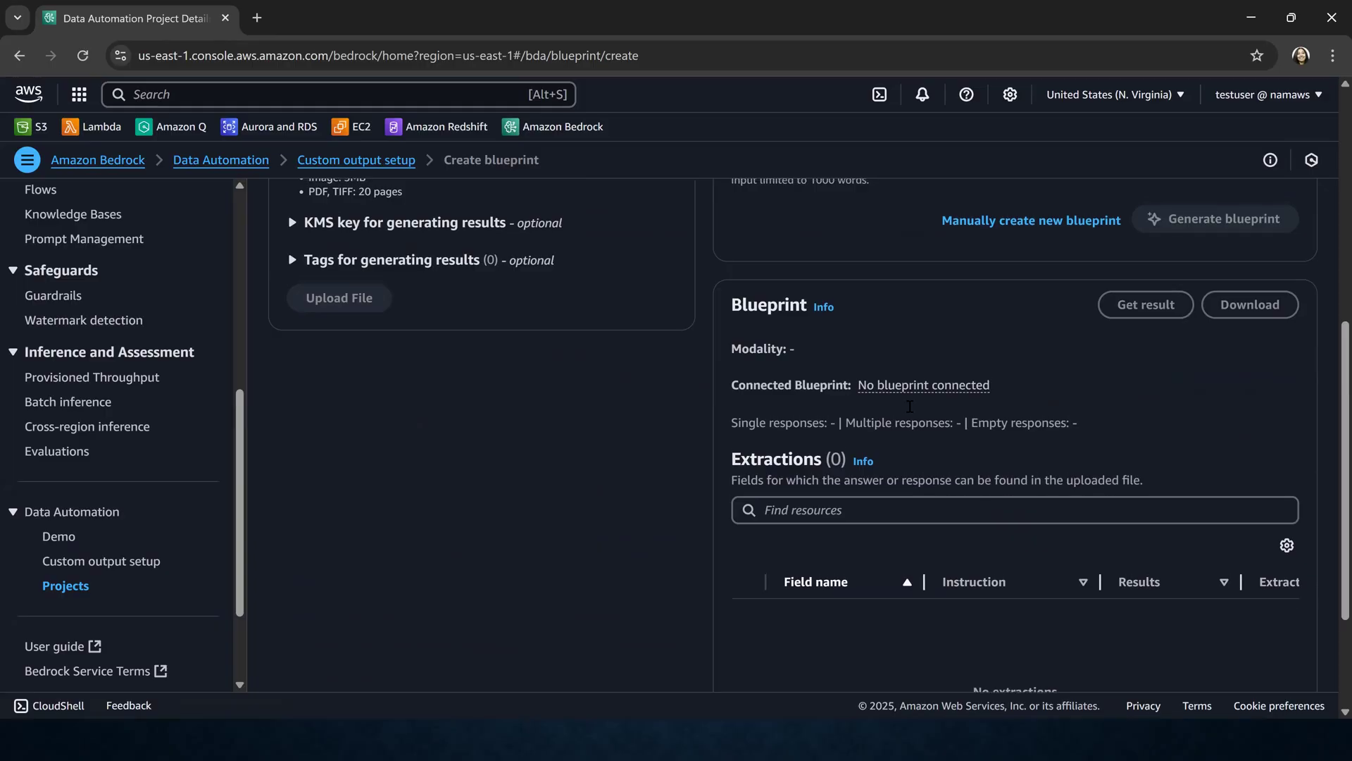
scroll(454, 326, "up", 3)
scroll(358, 558, "up", 3)
left_click(355, 549)
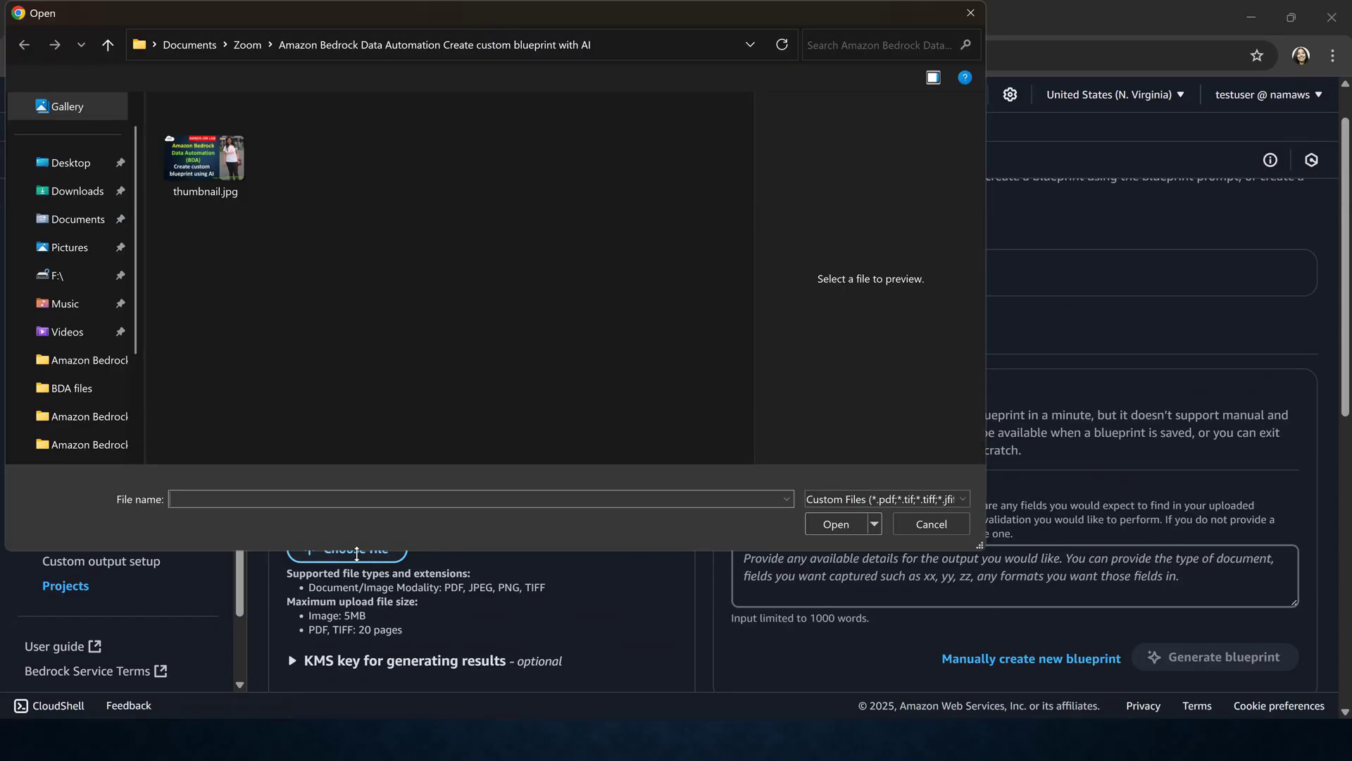
left_click(105, 387)
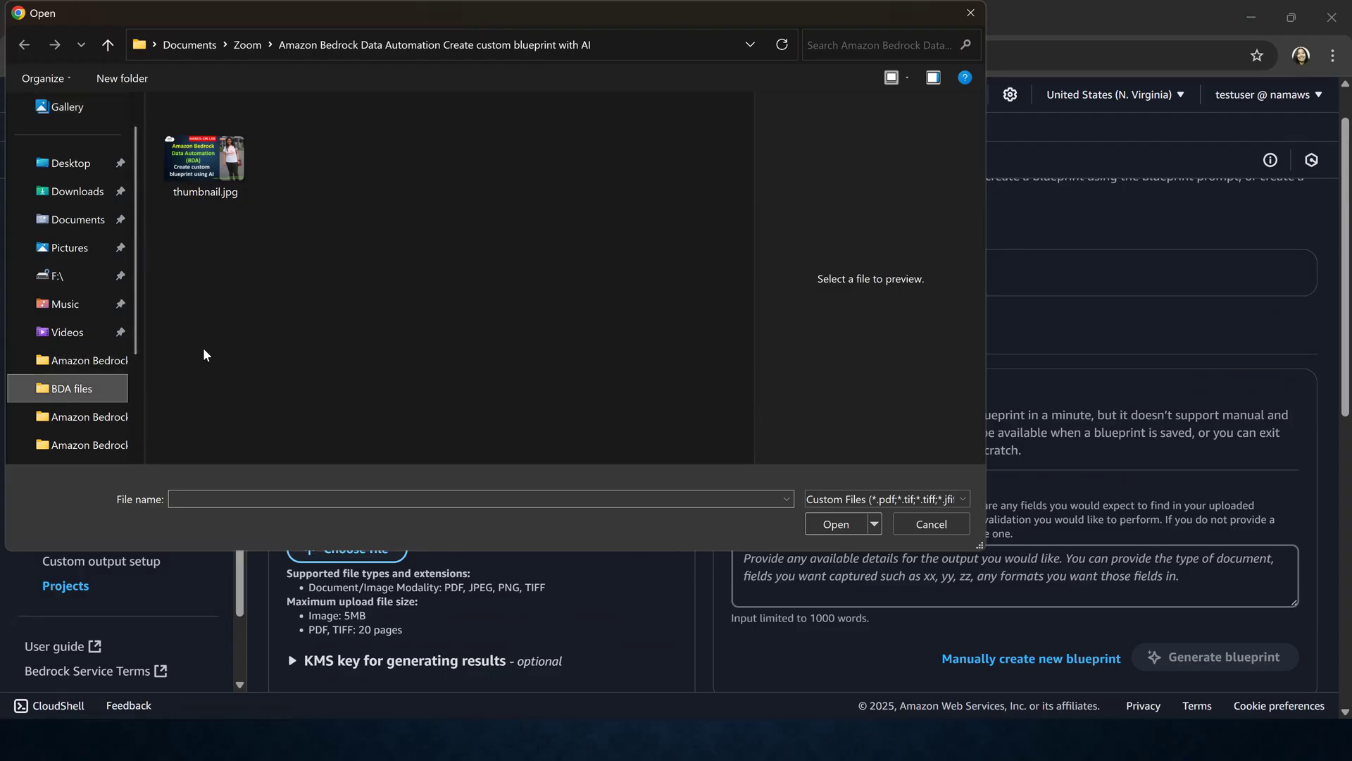
left_click(399, 169)
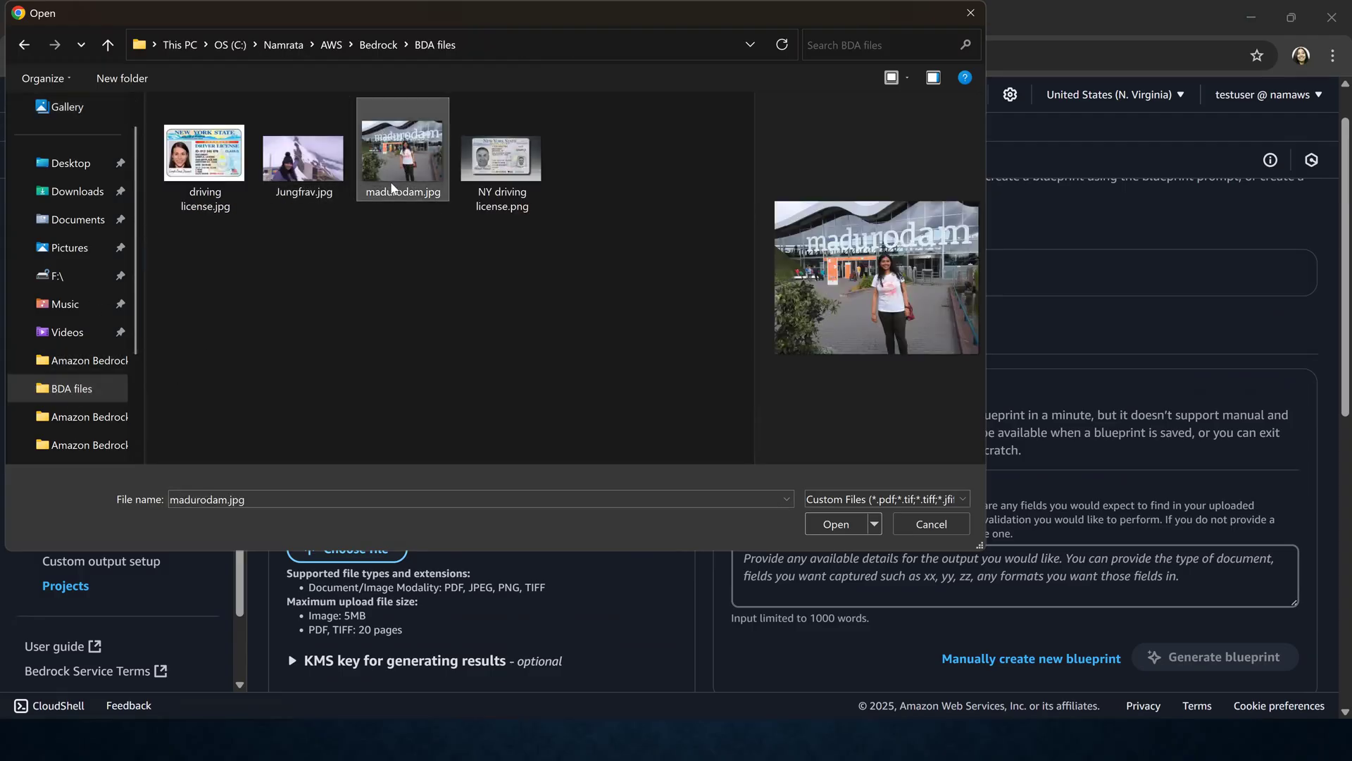
left_click(837, 525)
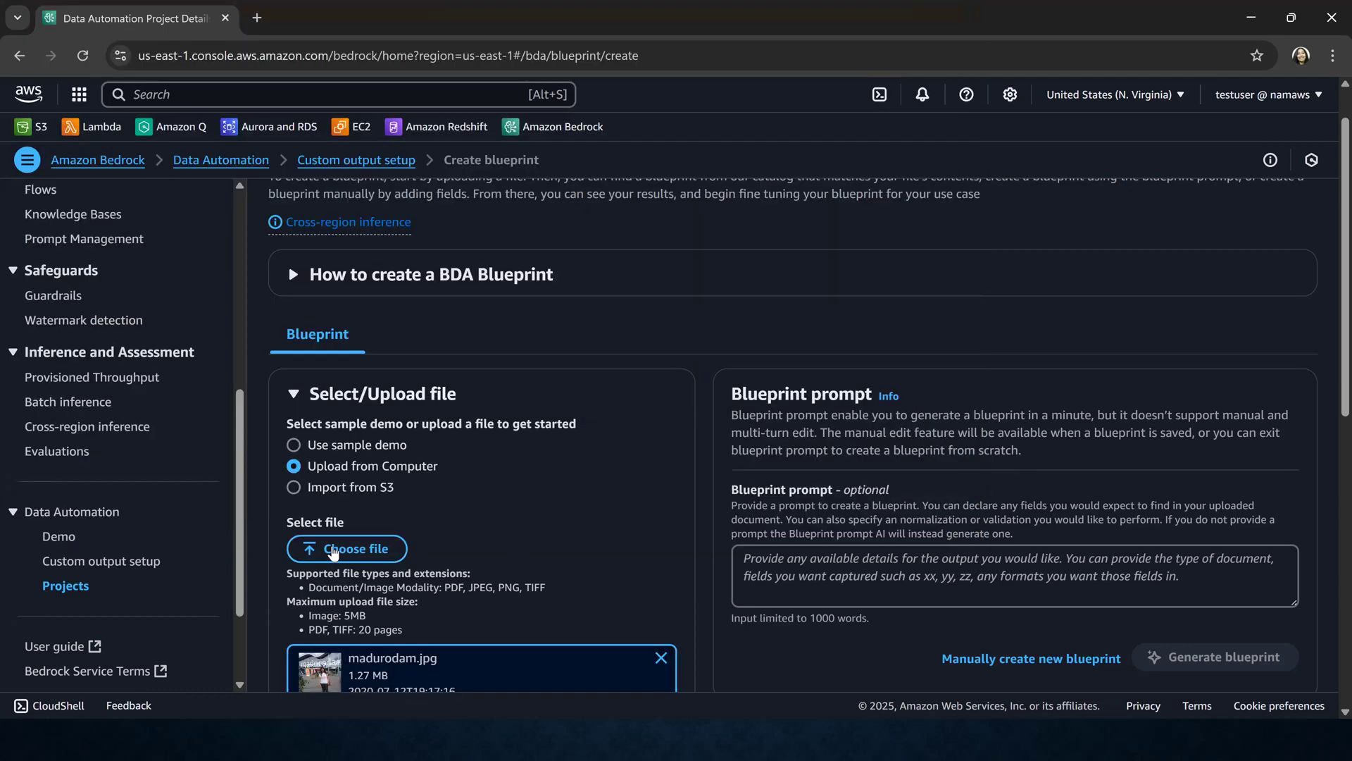
scroll(334, 554, "down", 4)
left_click(340, 540)
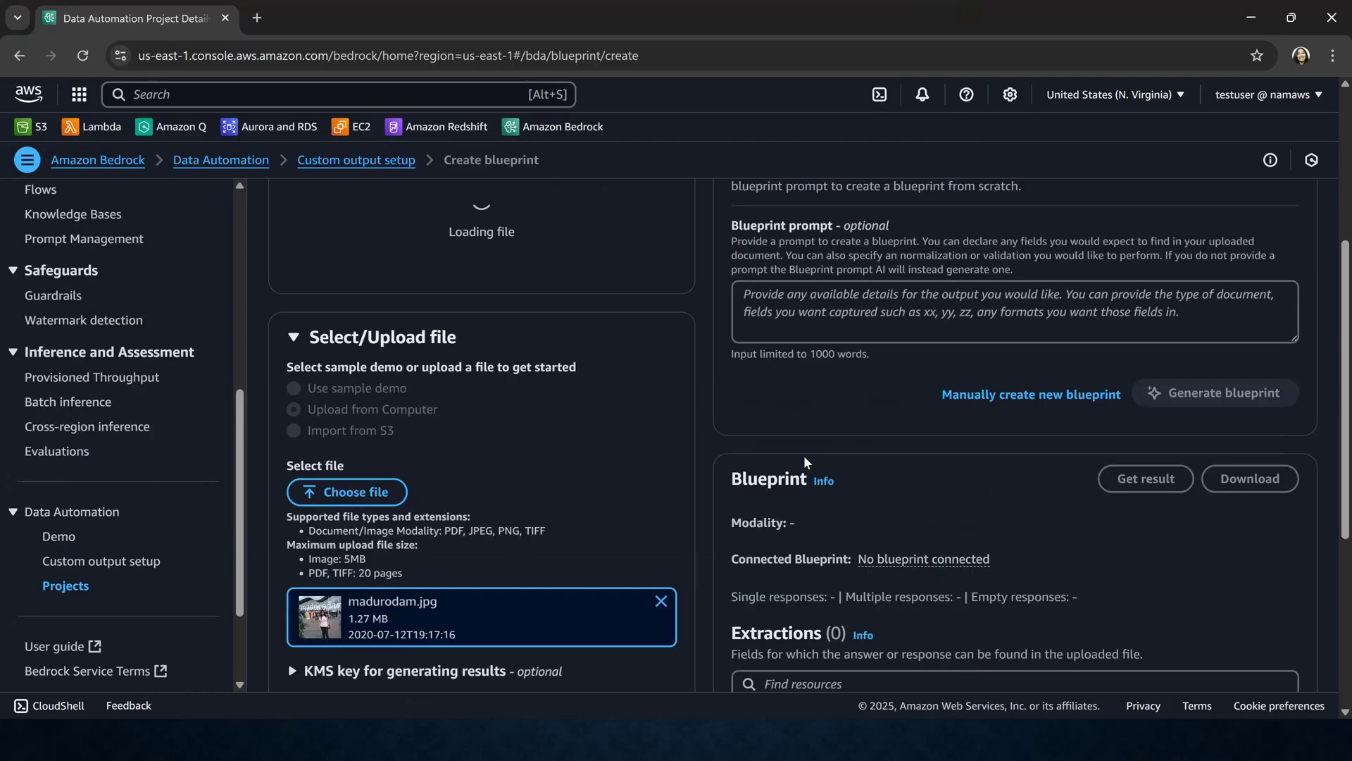
Step: Generate a blueprint from the uploaded image with the blueprint prompt left empty, and dismiss the progress message
left_click(1232, 571)
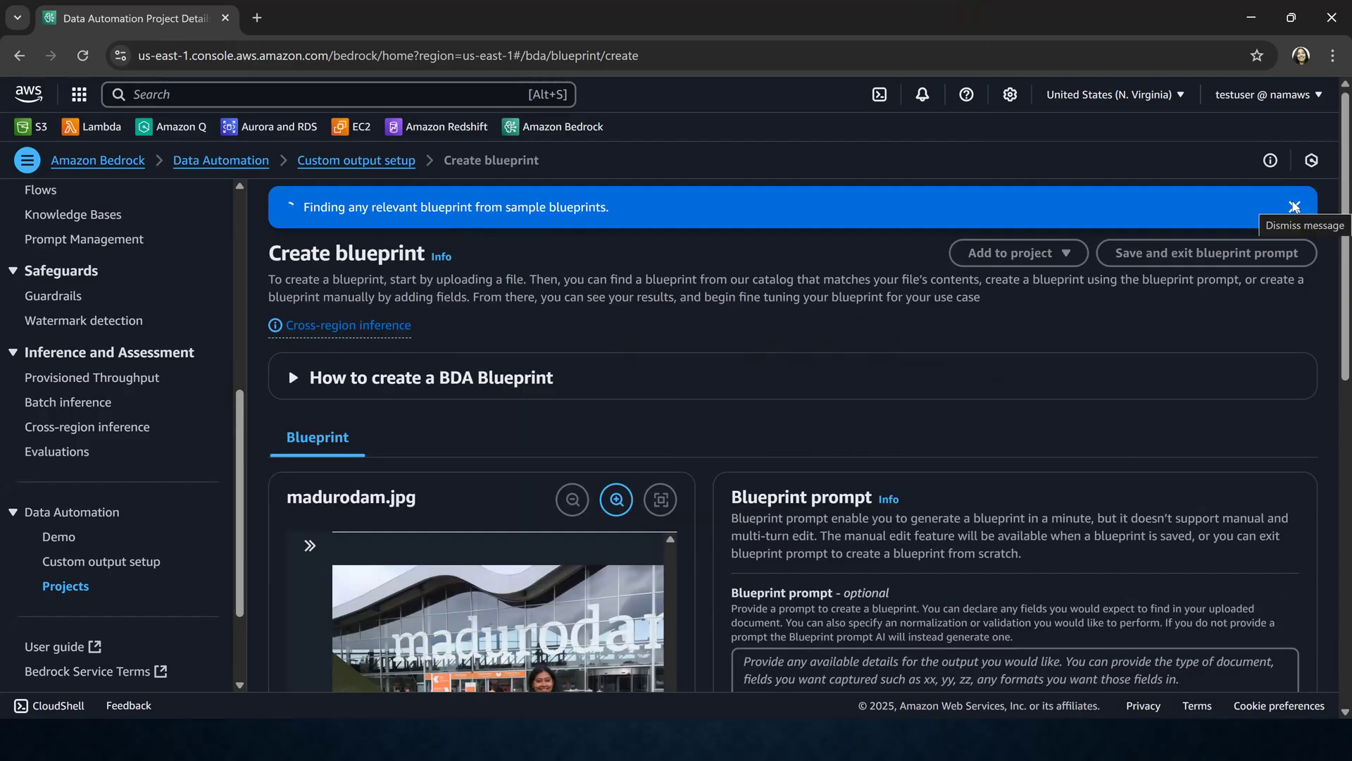
left_click(1294, 206)
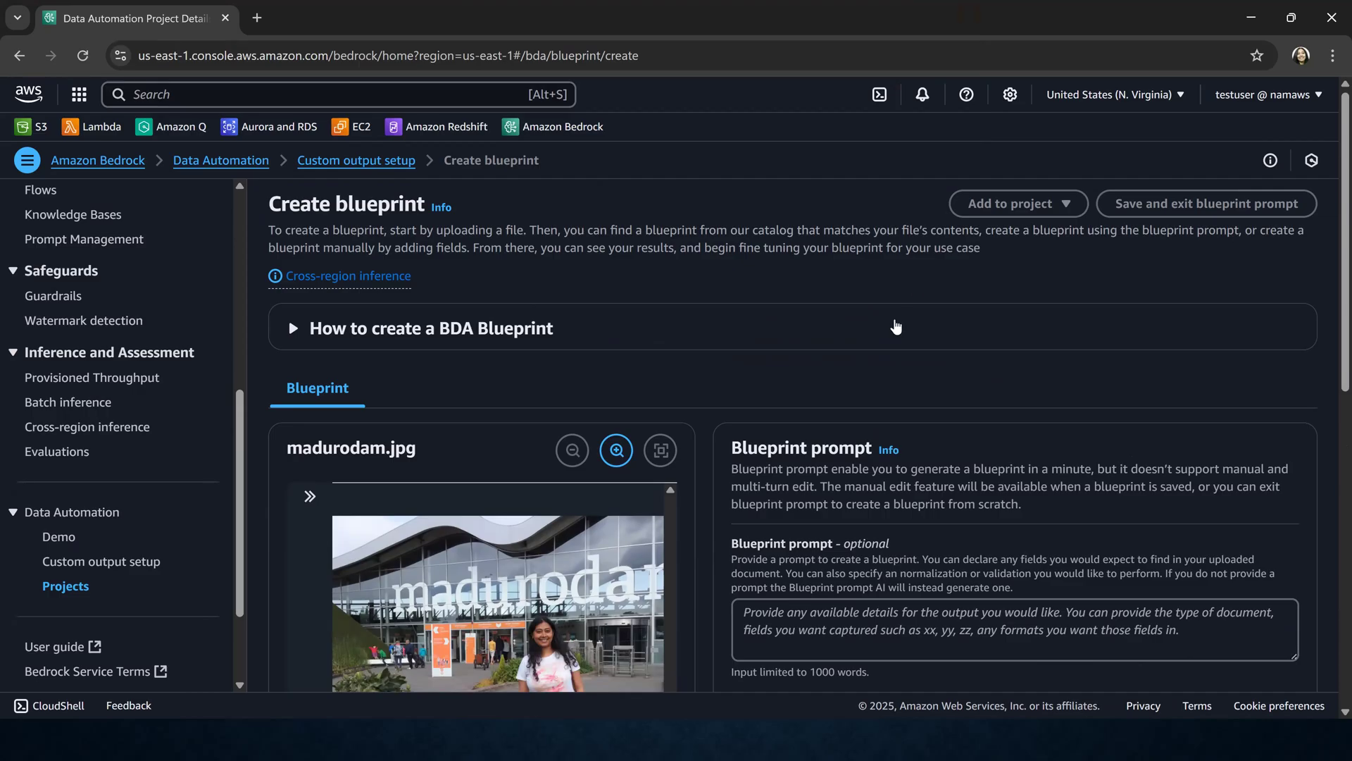
scroll(890, 317, "down", 1)
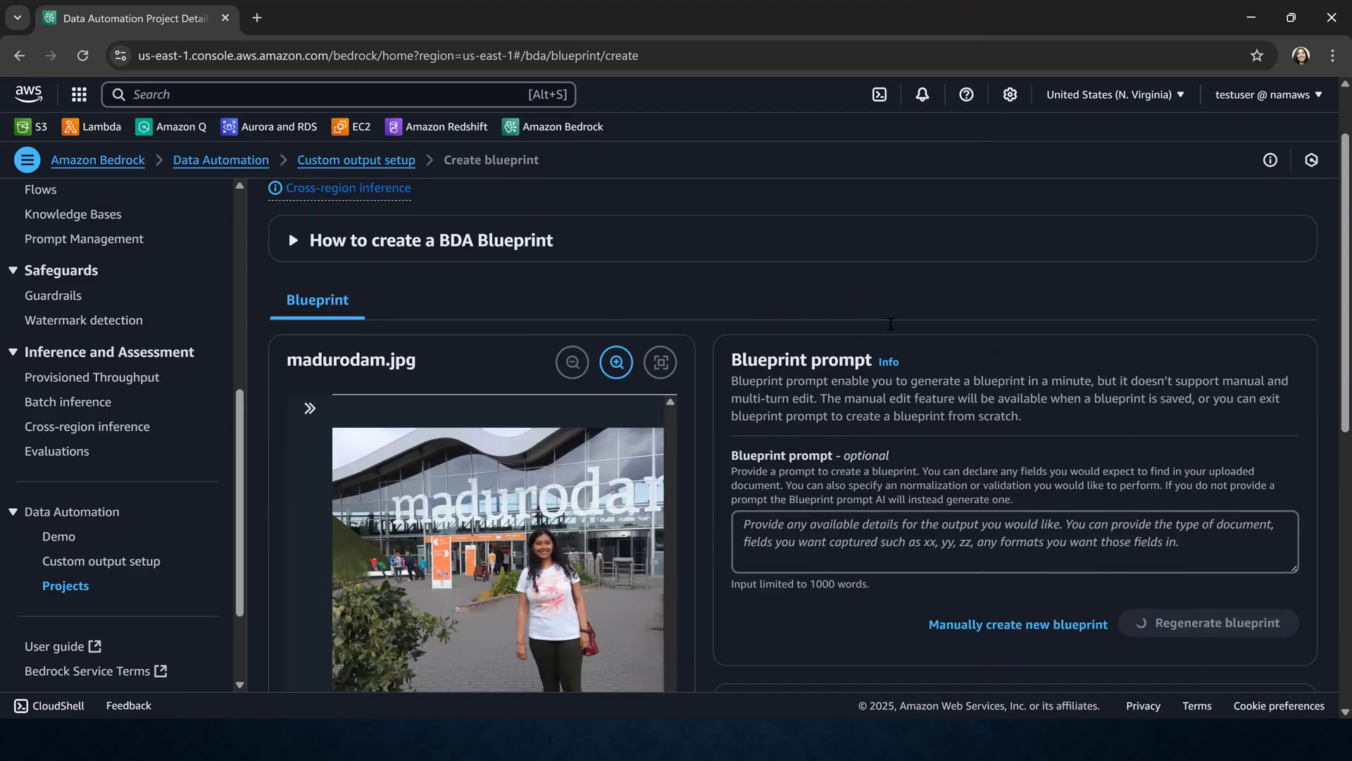
scroll(1186, 383, "down", 3)
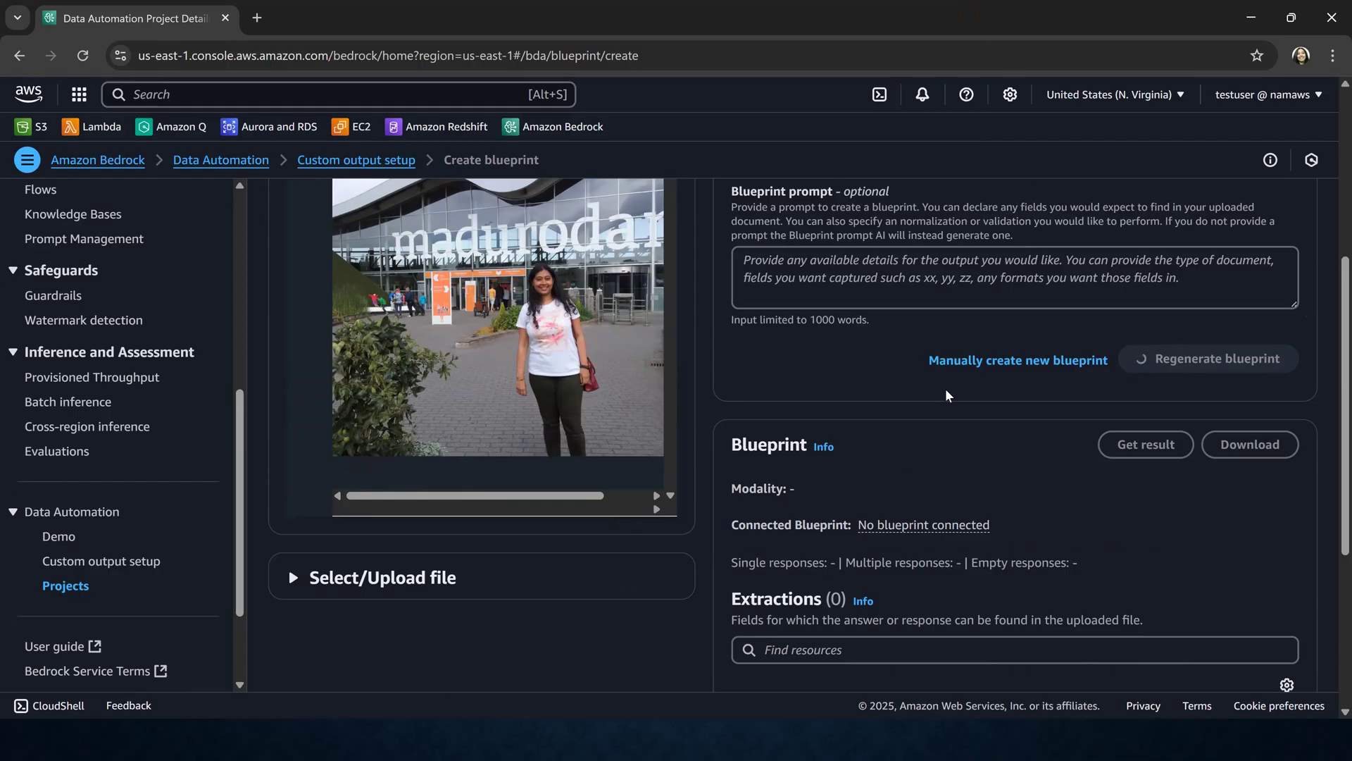
scroll(945, 394, "up", 3)
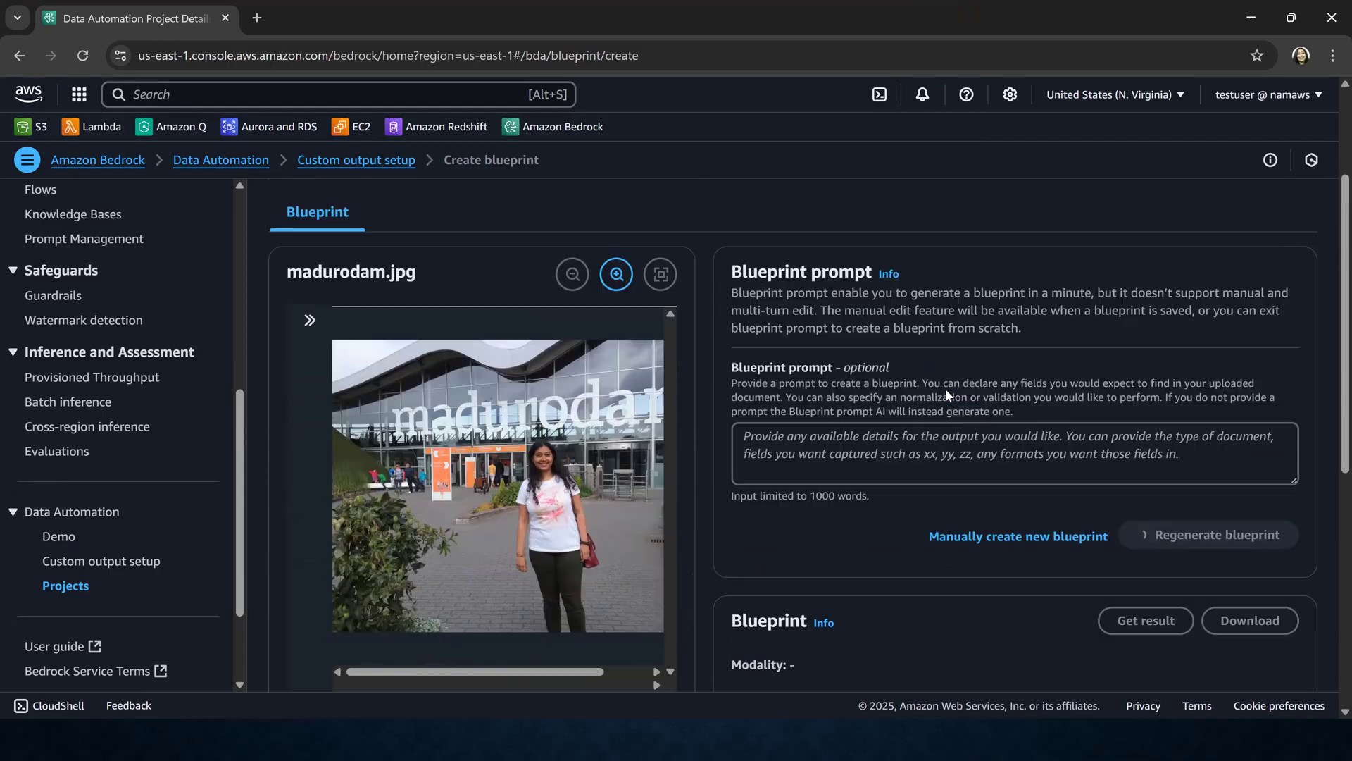
scroll(946, 393, "up", 3)
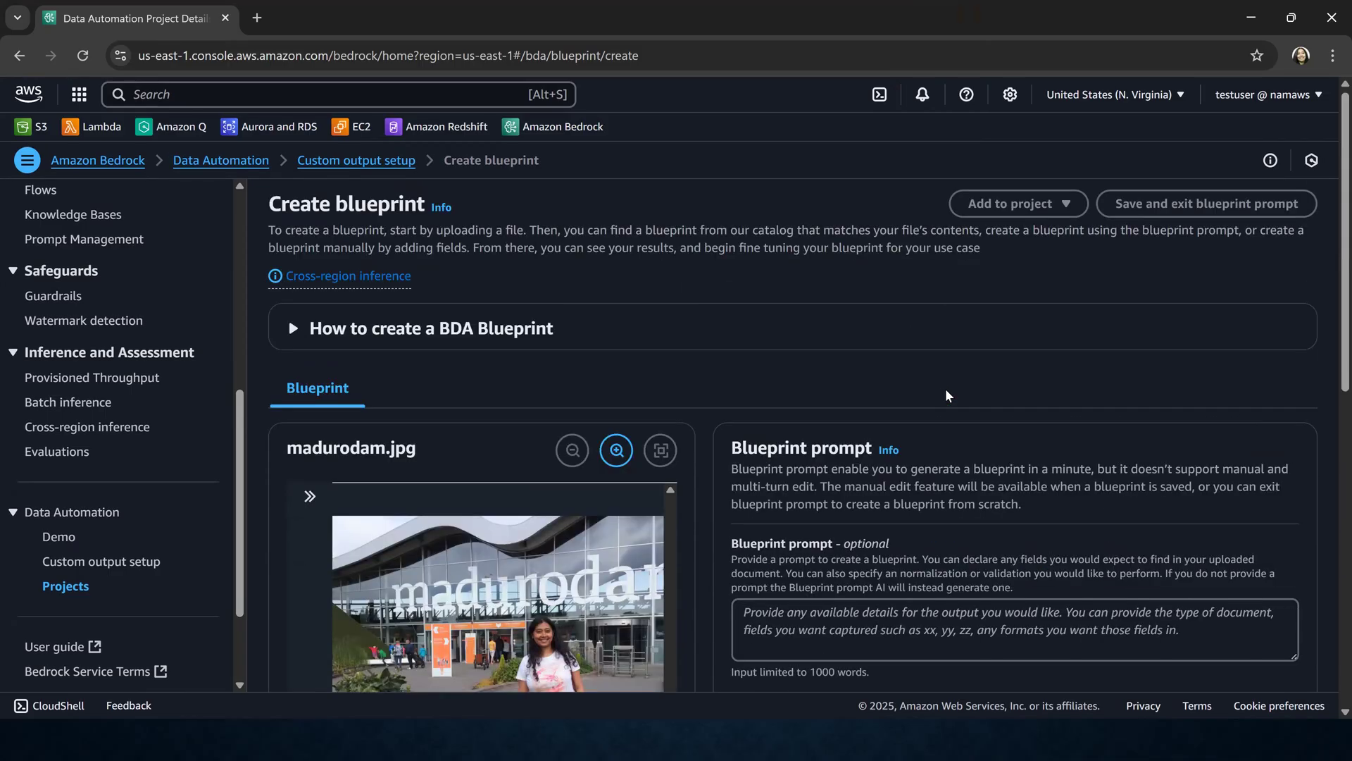
scroll(946, 395, "down", 4)
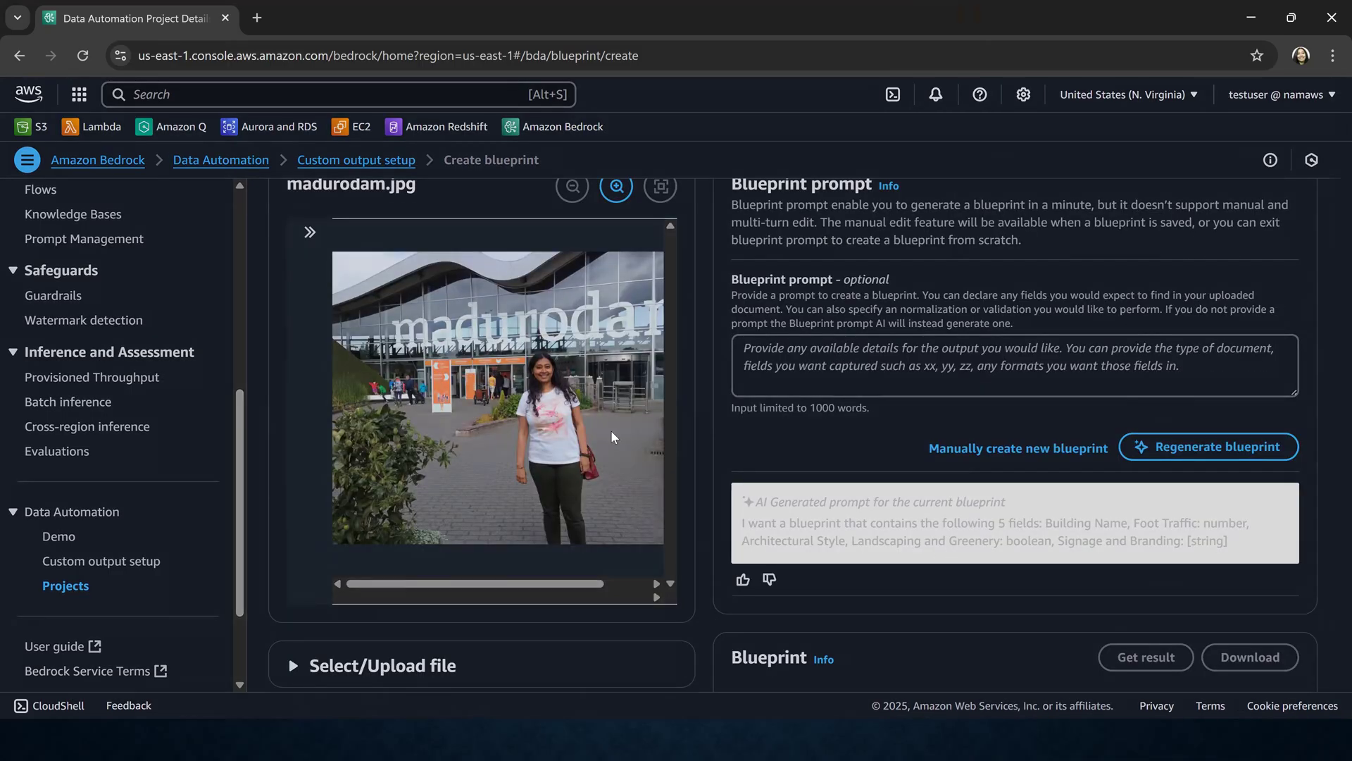
Step: Name the image blueprint NamCustomPicBluePrint and create it
left_click(576, 413)
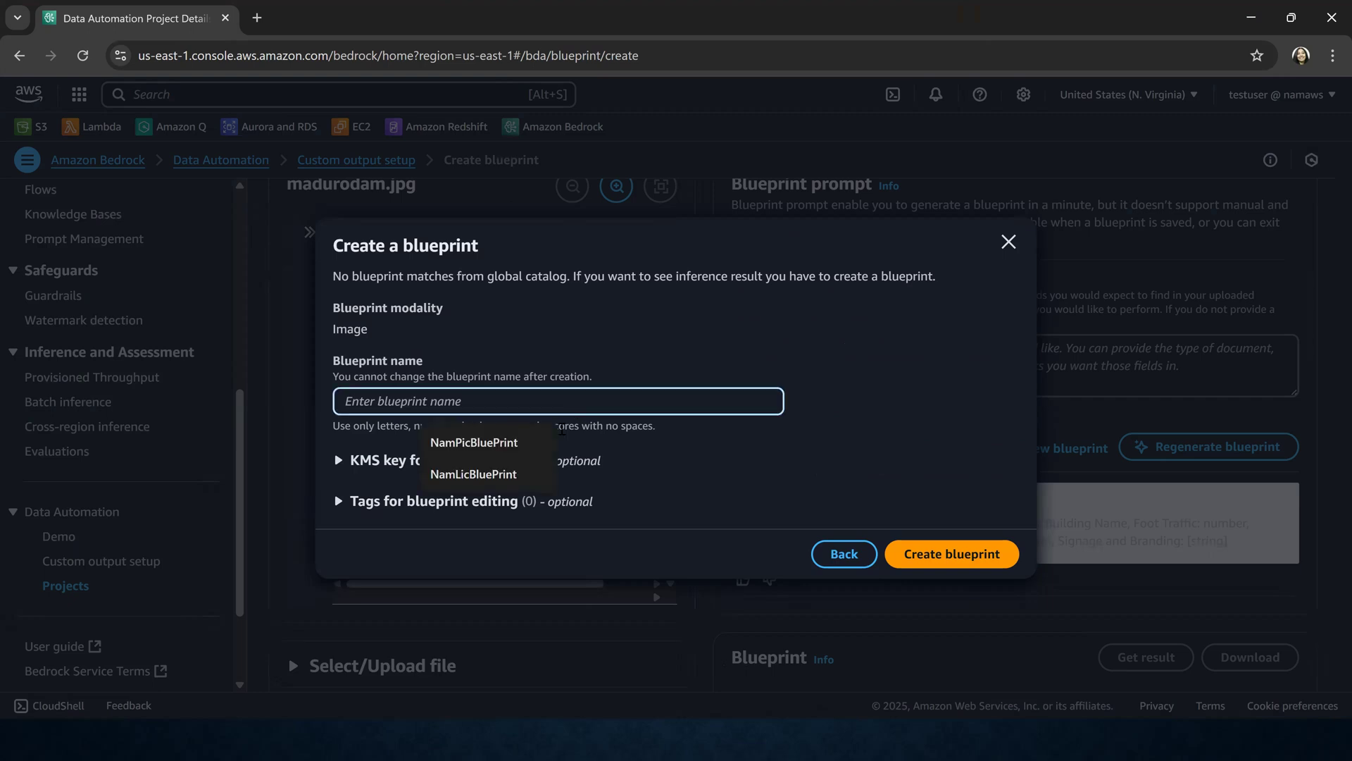
left_click(525, 442)
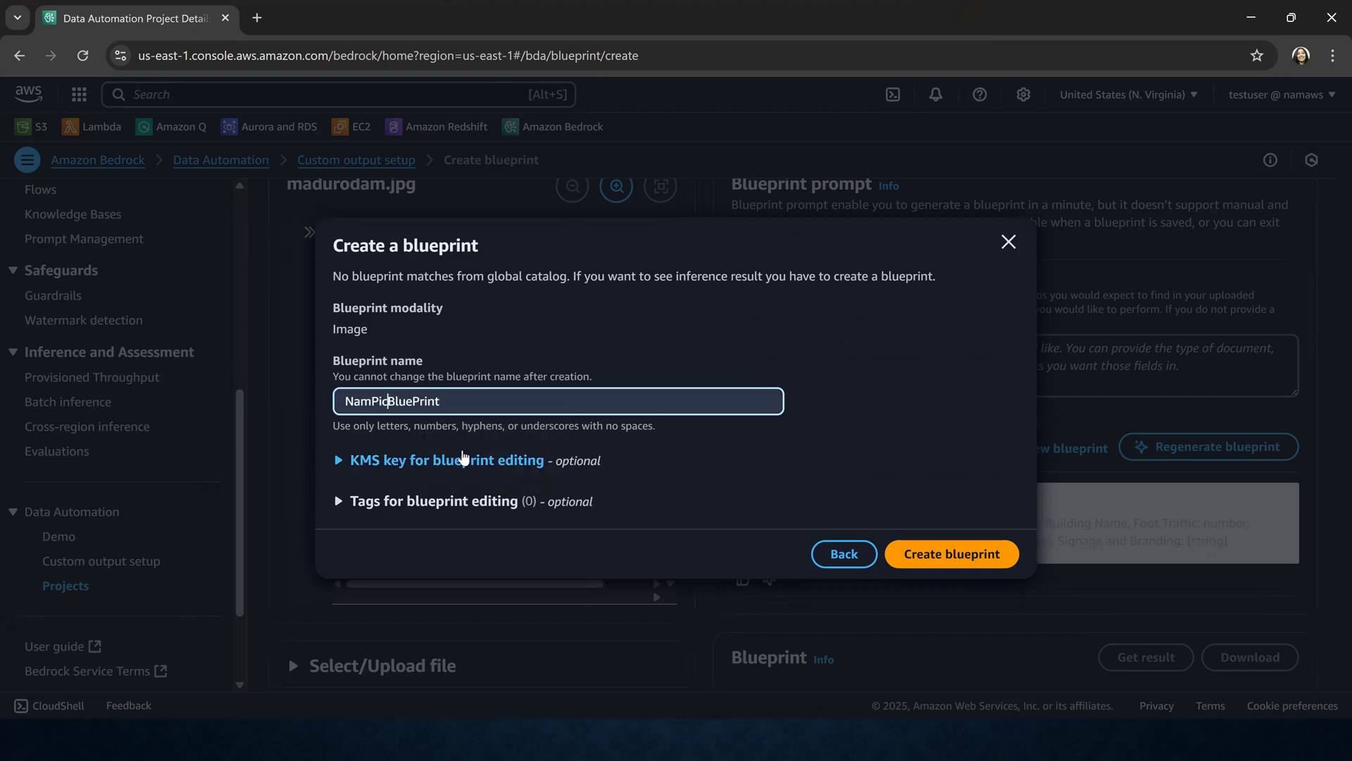
key("BackSpace")
key("BackSpace")
key("BackSpace")
type("CustomPic")
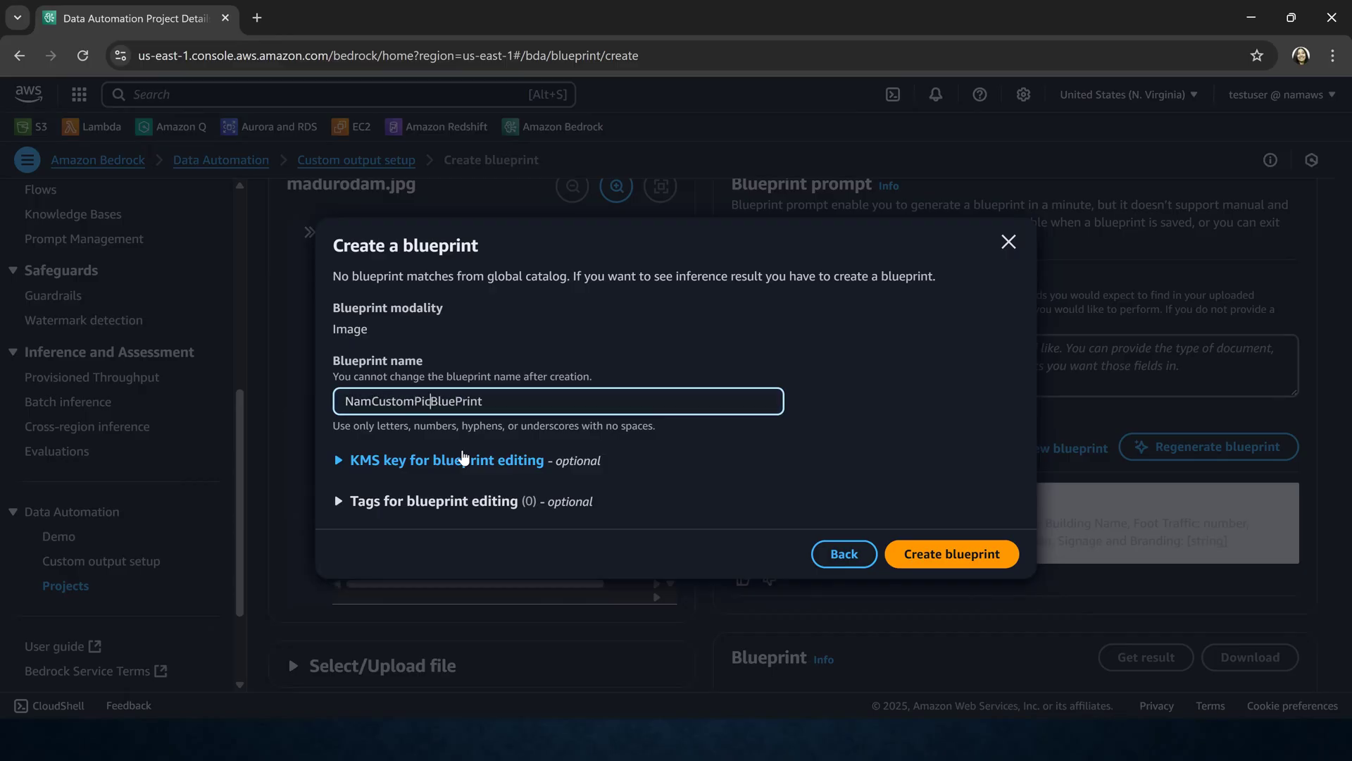
left_click(977, 556)
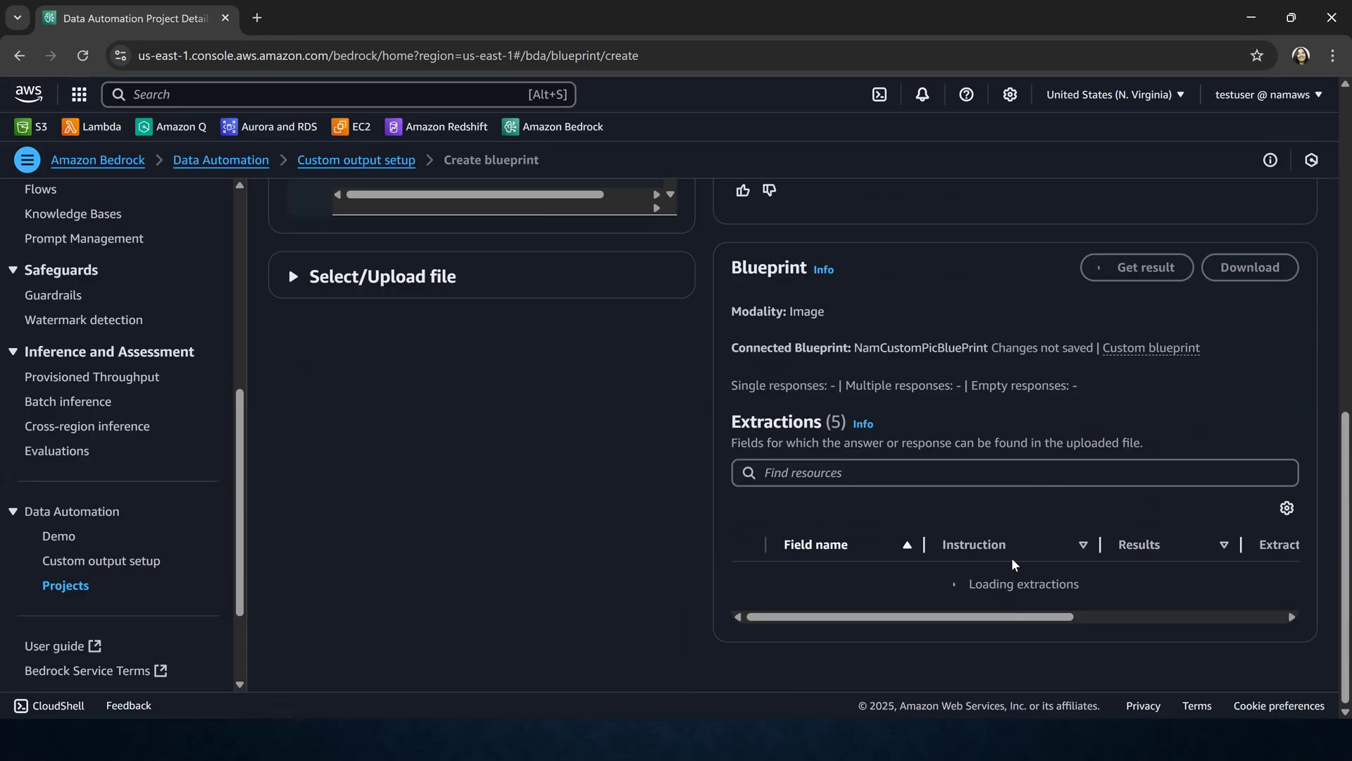
Step: Dismiss the status message and examine the blueprint's extracted fields and their results for the uploaded image
scroll(1331, 290, "up", 4)
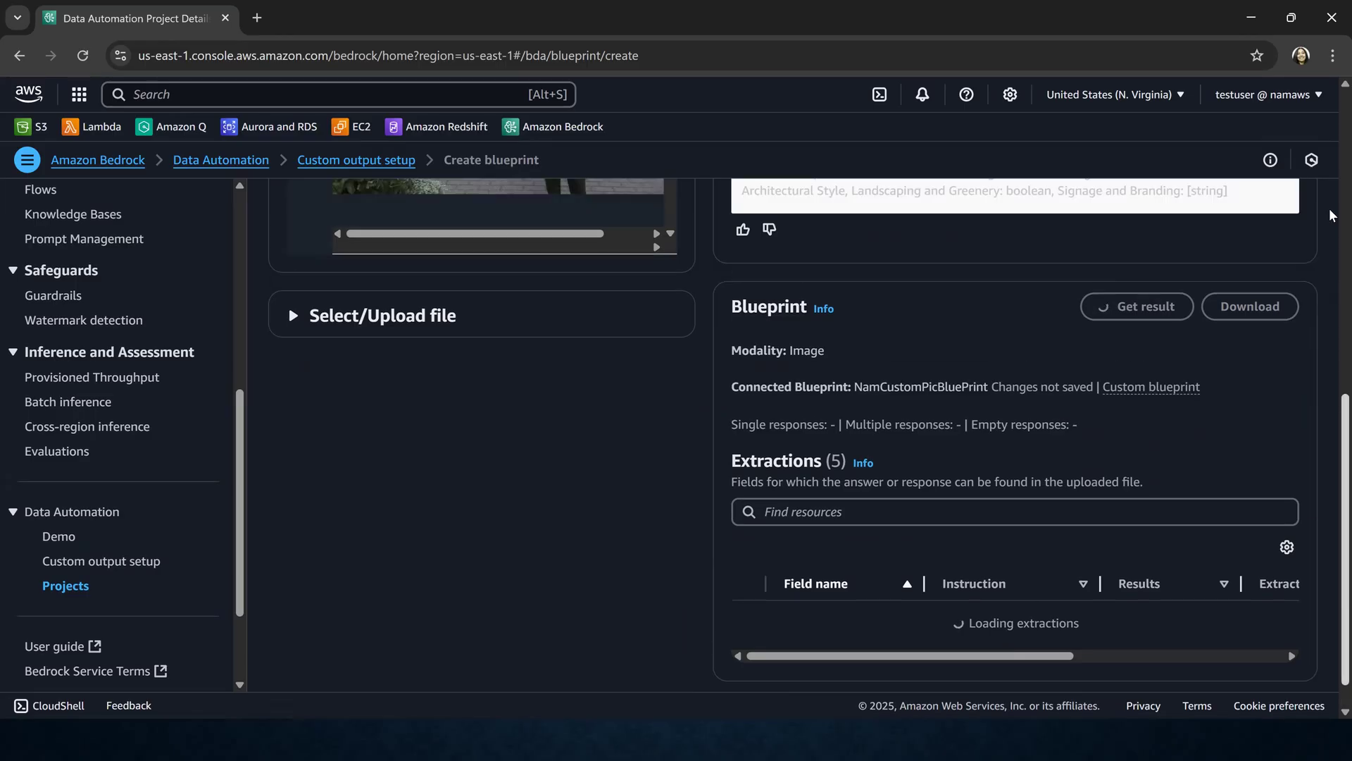
scroll(1330, 212, "up", 5)
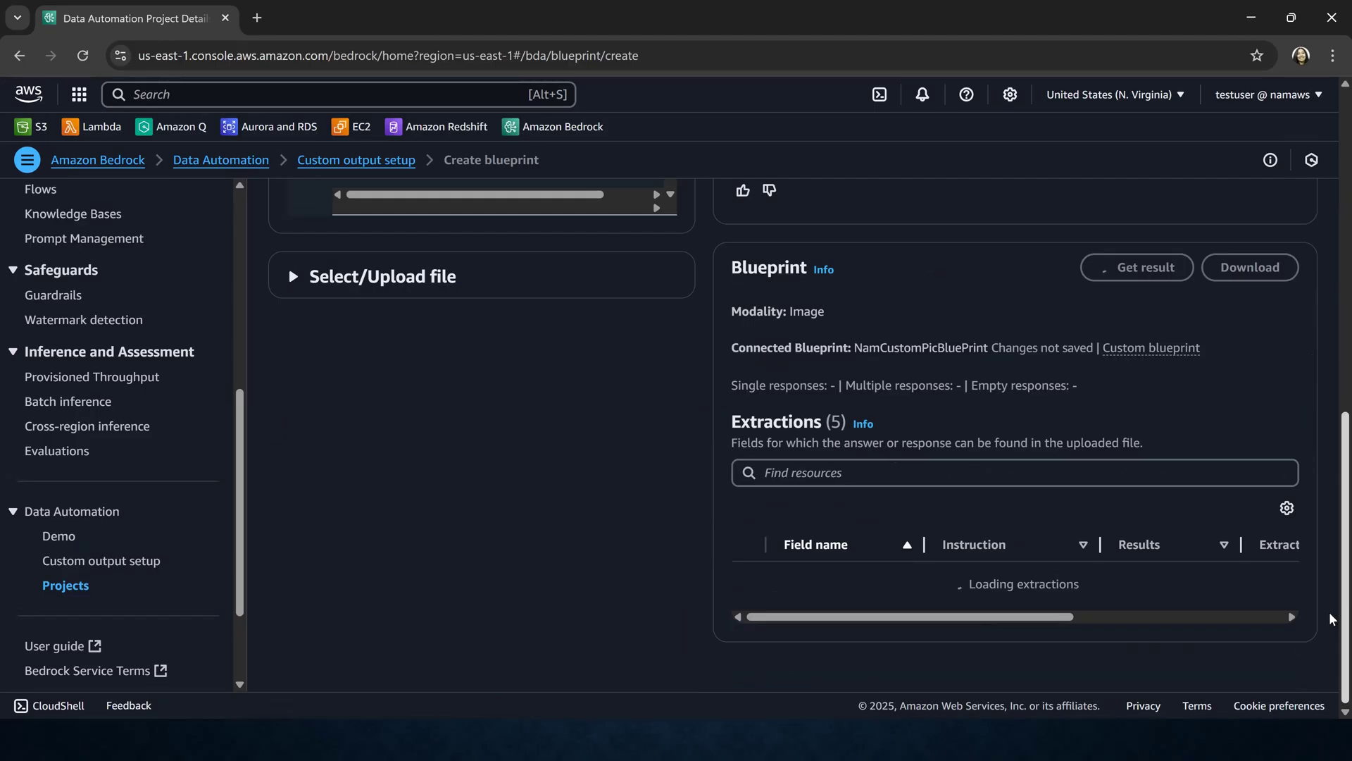
scroll(1333, 253, "up", 6)
left_click(1136, 266)
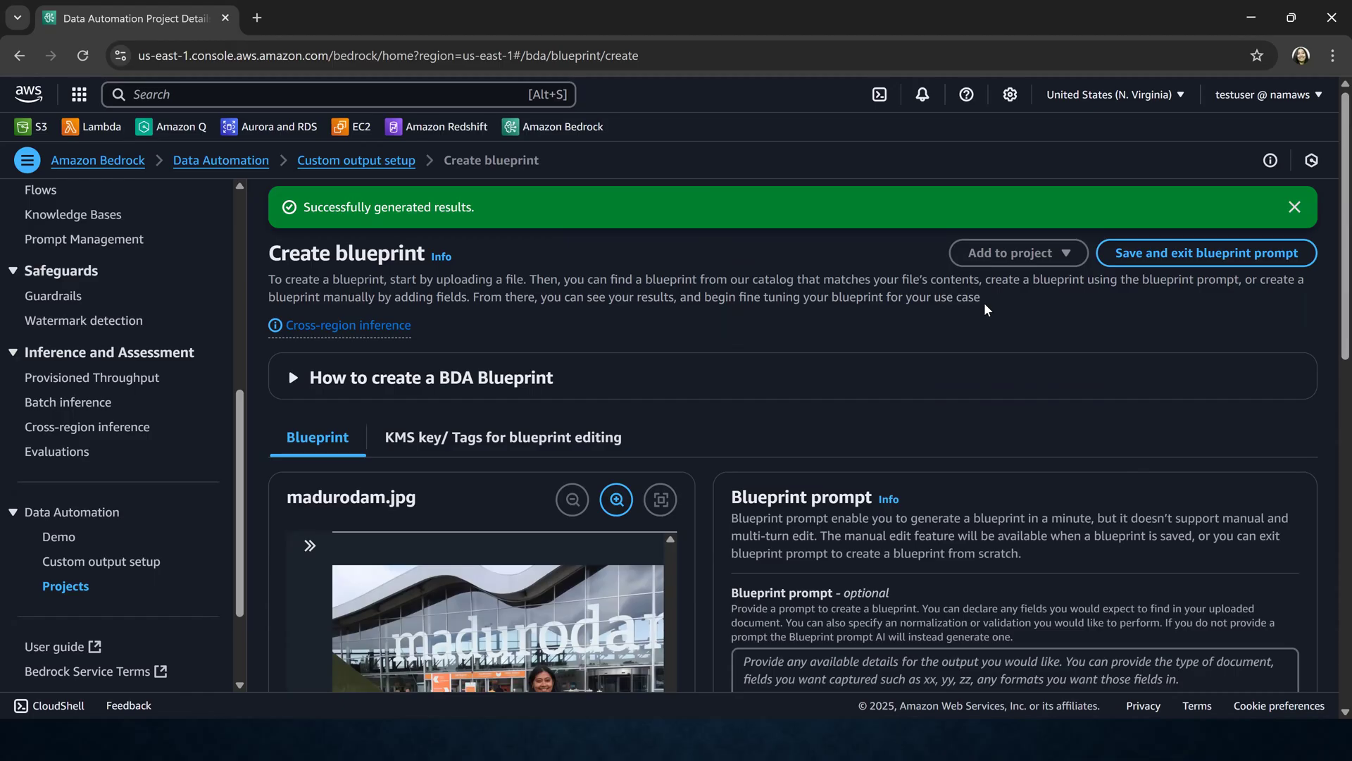
left_click(1294, 206)
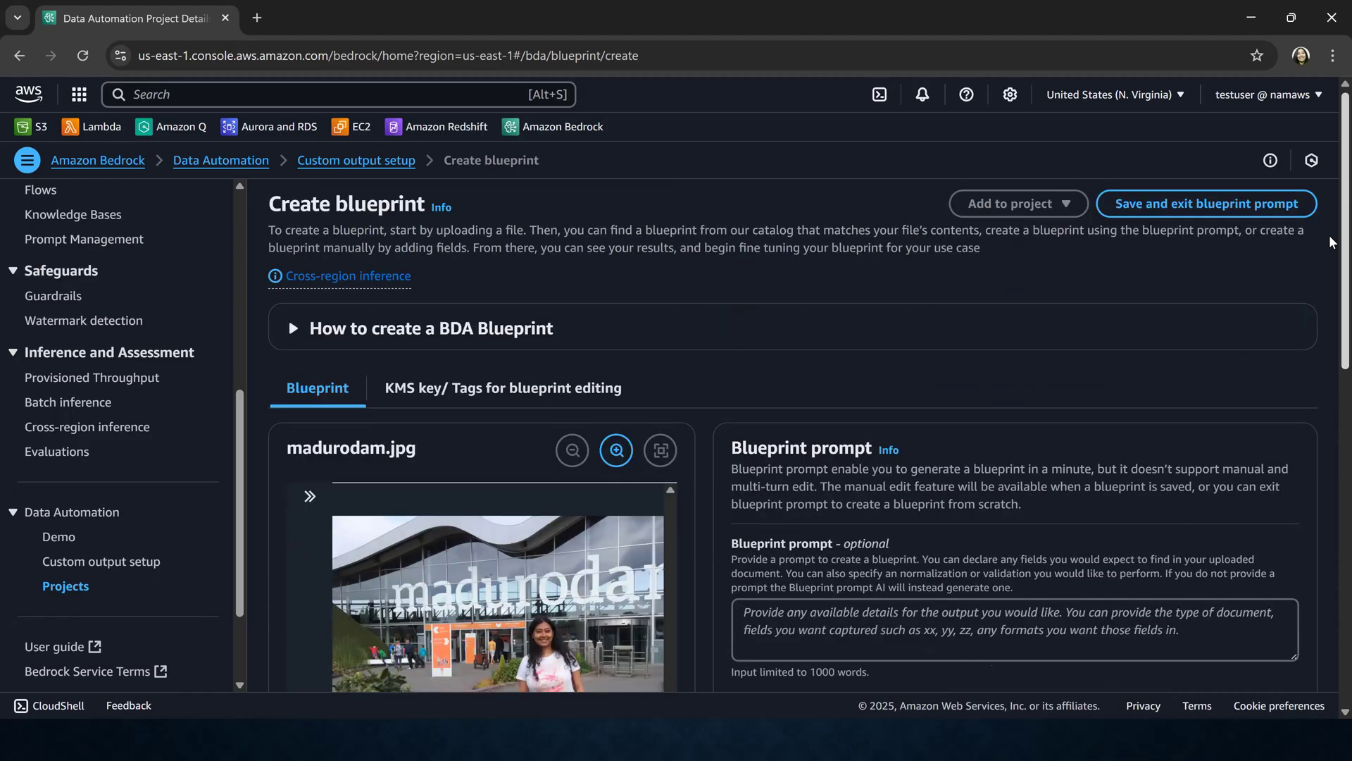
scroll(1331, 493, "down", 10)
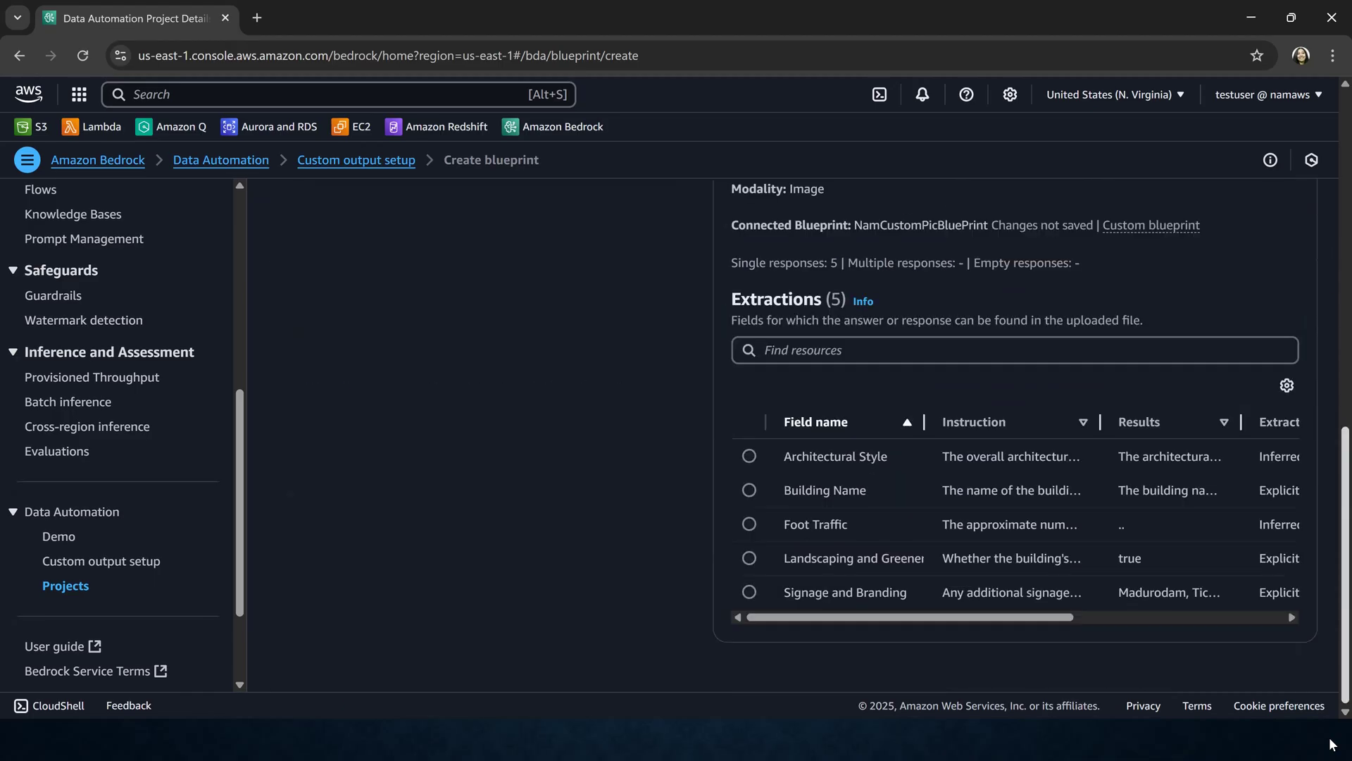
scroll(1310, 320, "up", 10)
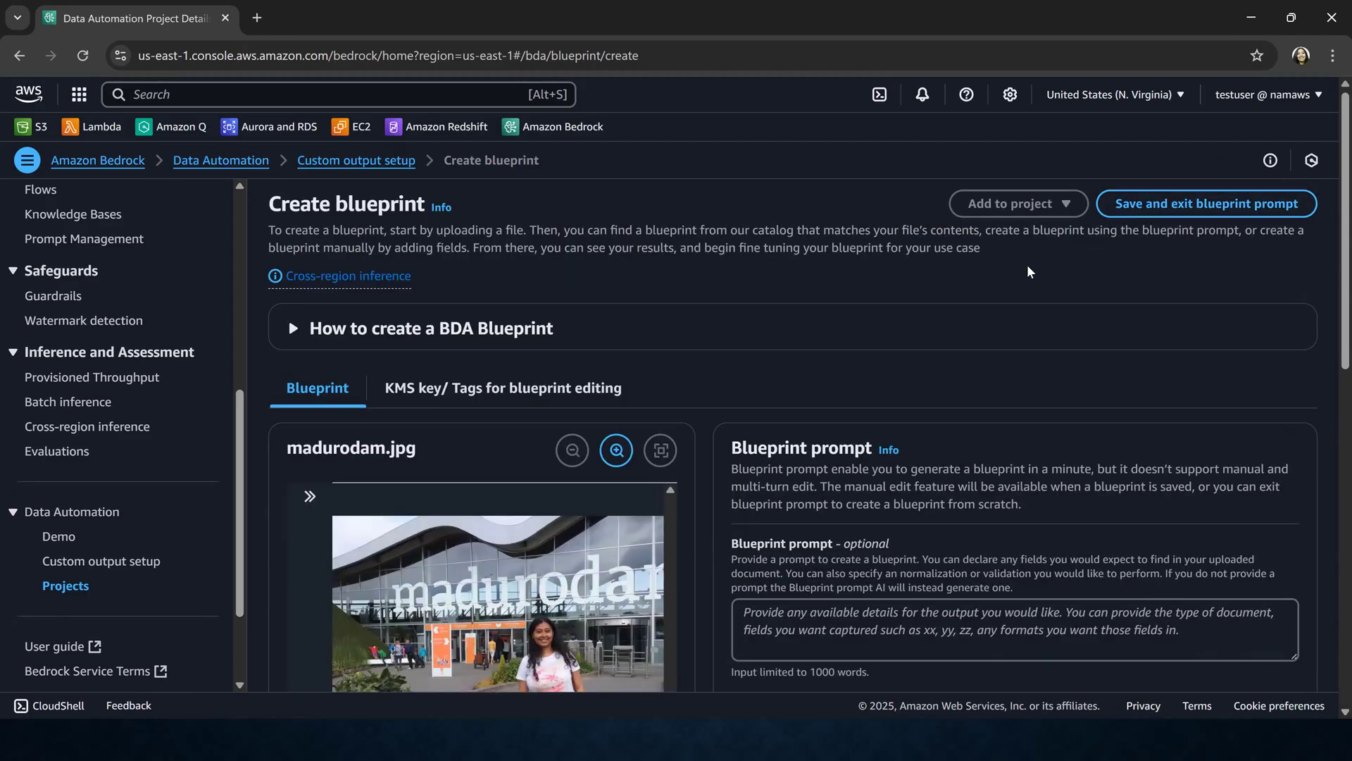
Step: Save and exit the blueprint prompt, and add NamCustomPicBluePrint to the existing project NamCustomOutputProj, overwriting its configuration
left_click(1211, 205)
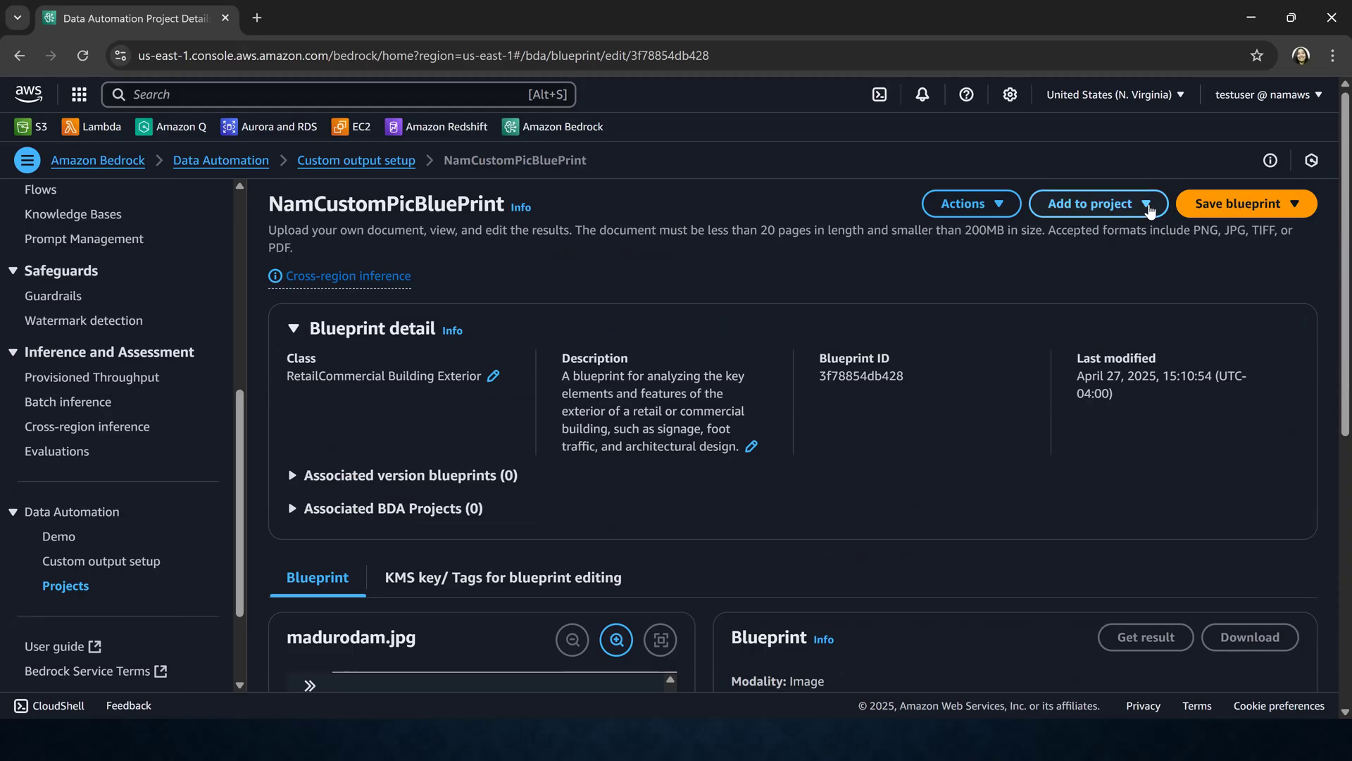
left_click(1148, 206)
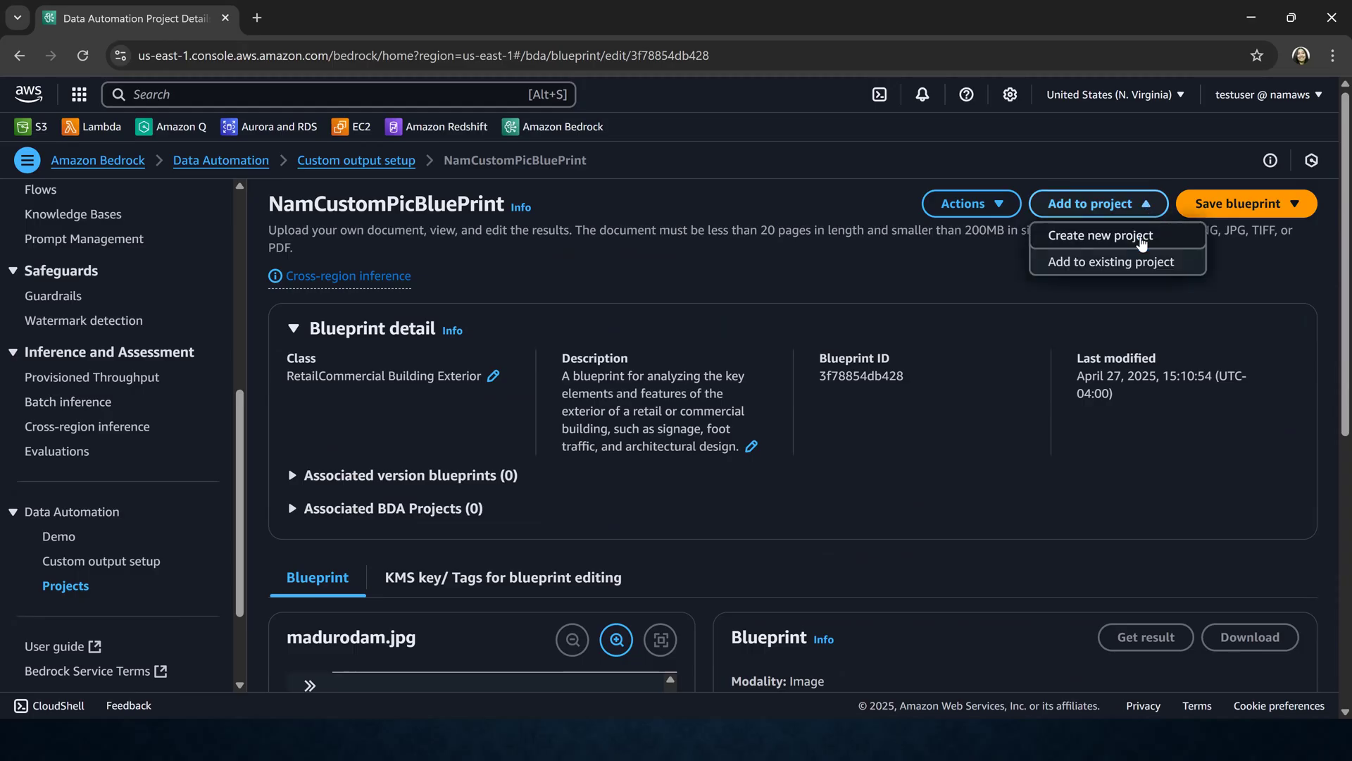
left_click(1135, 263)
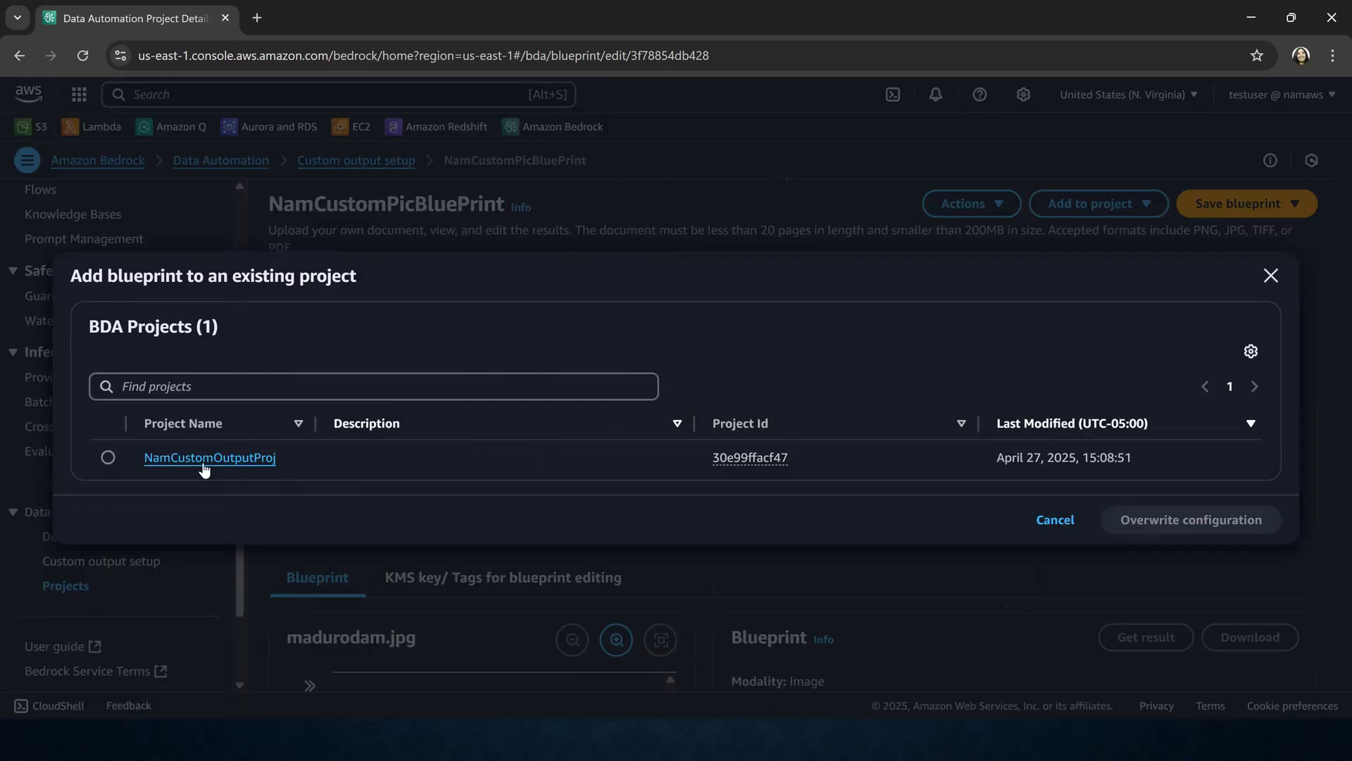
left_click(109, 458)
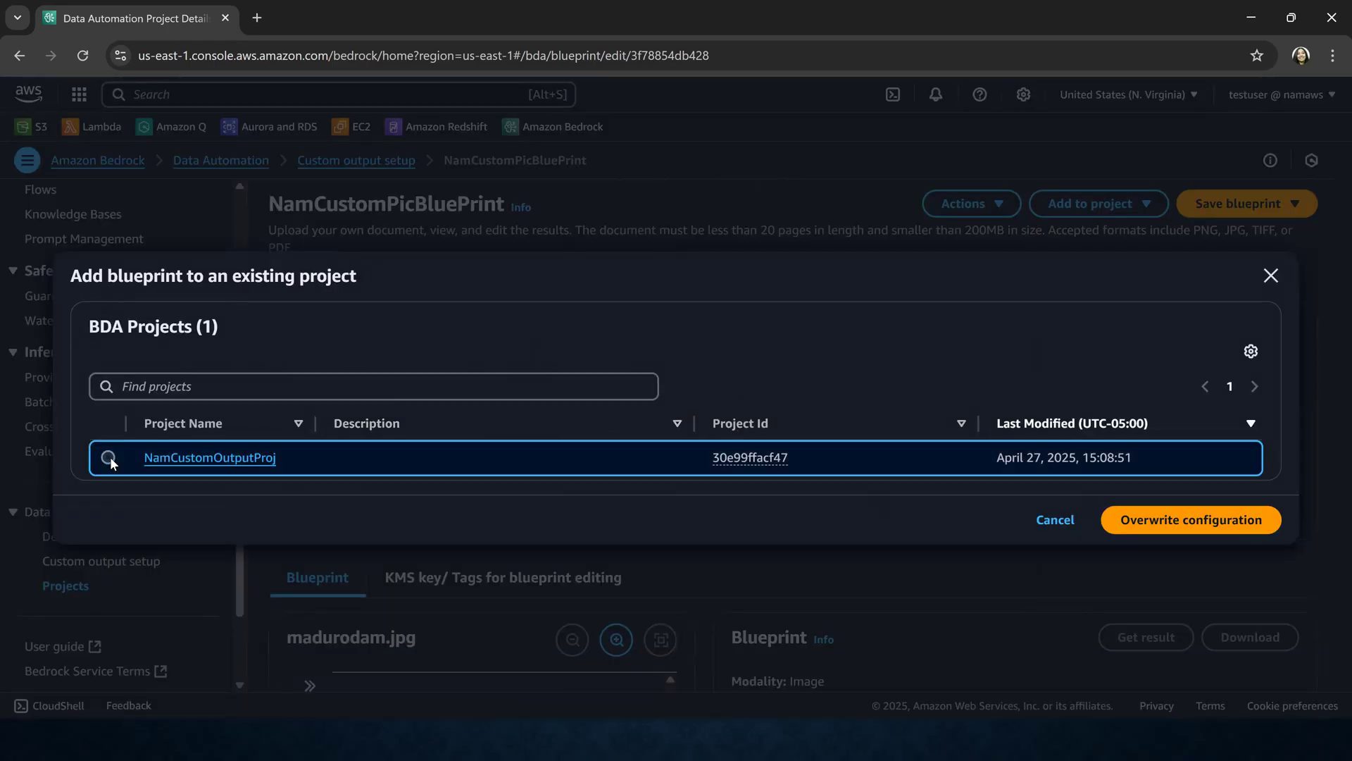
left_click(1166, 527)
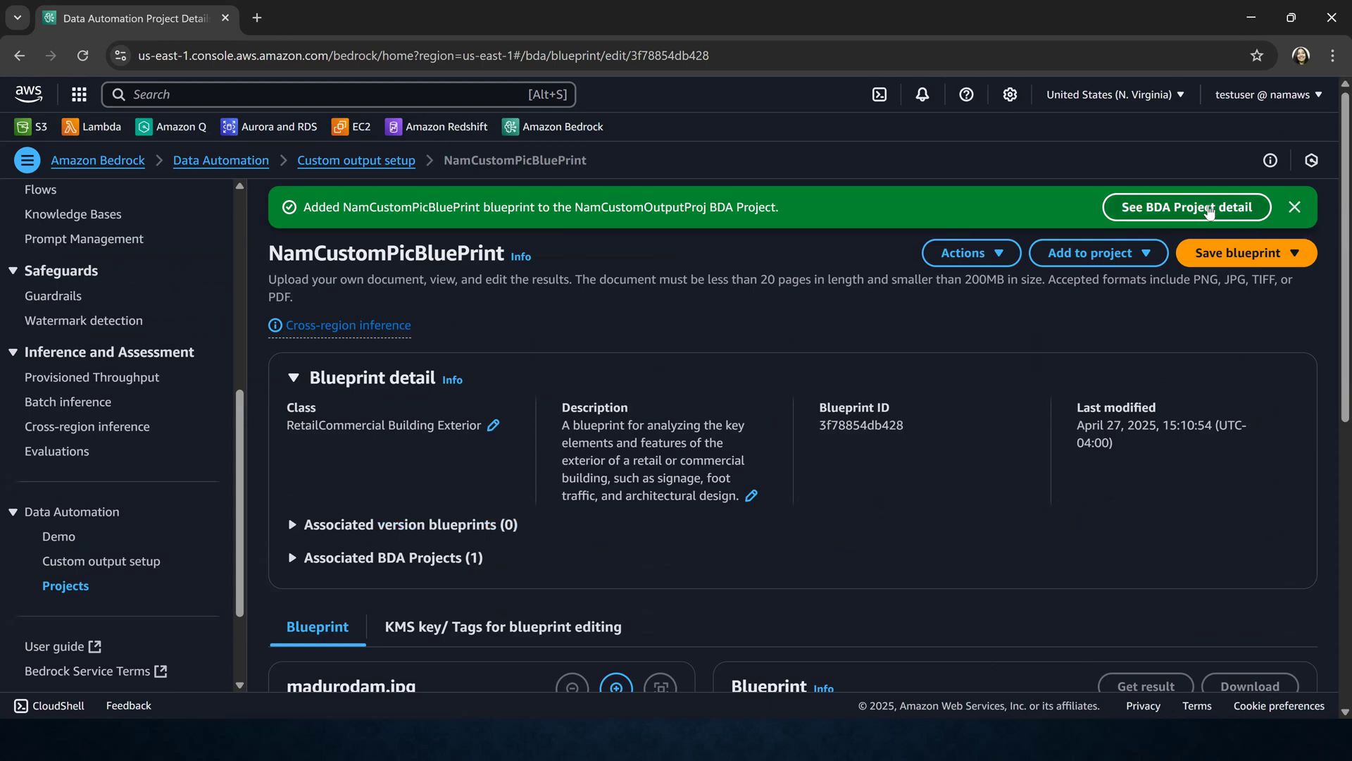
Step: Open the NamCustomOutputProj project details and check the blueprints listed for its custom output
left_click(1209, 211)
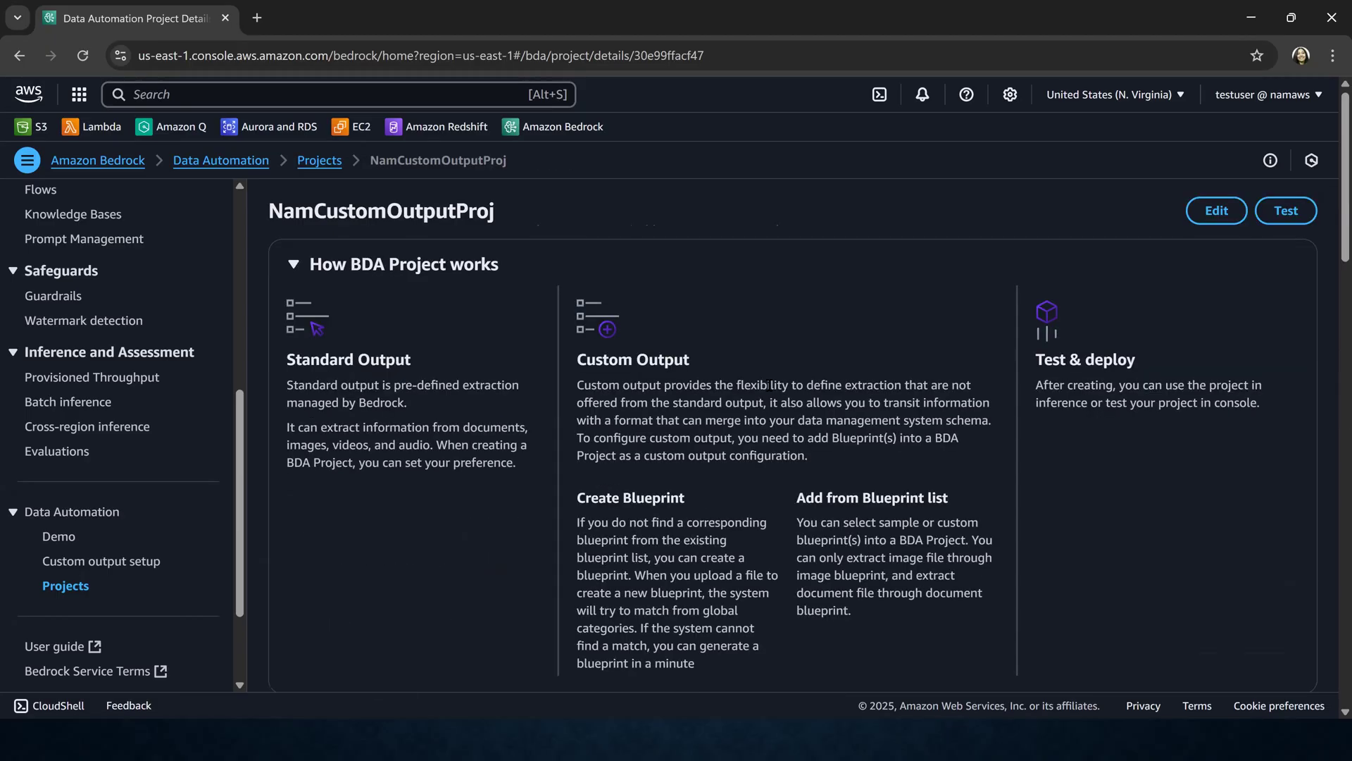
scroll(766, 396, "down", 4)
scroll(488, 469, "down", 3)
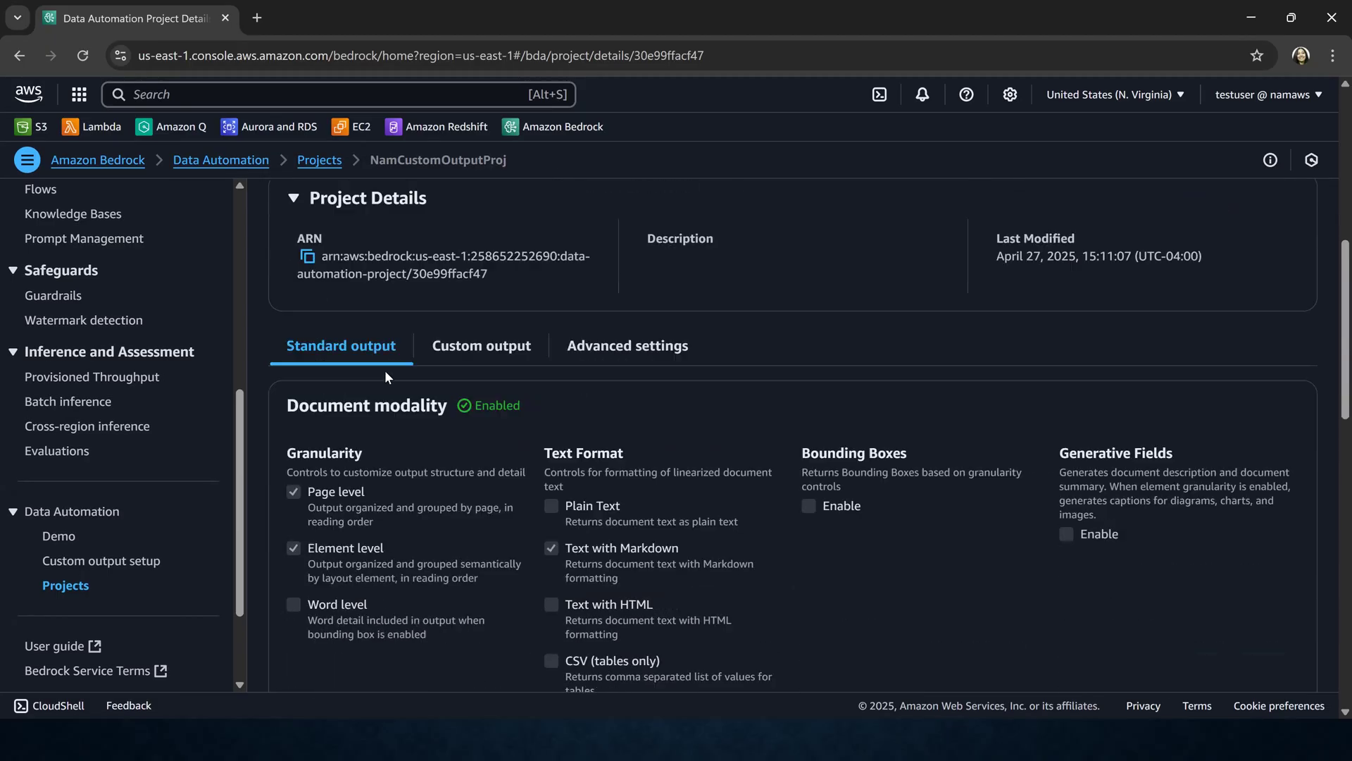
left_click(465, 352)
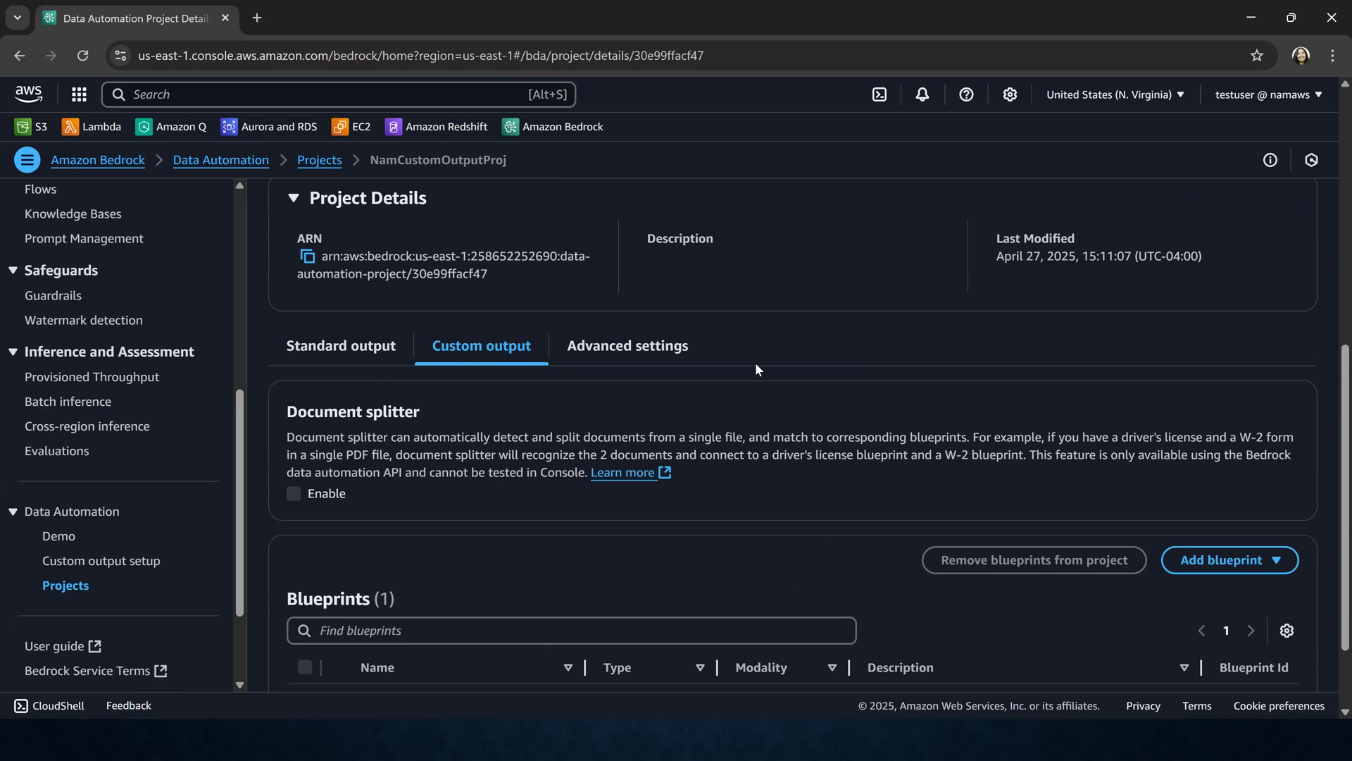
scroll(771, 362, "down", 2)
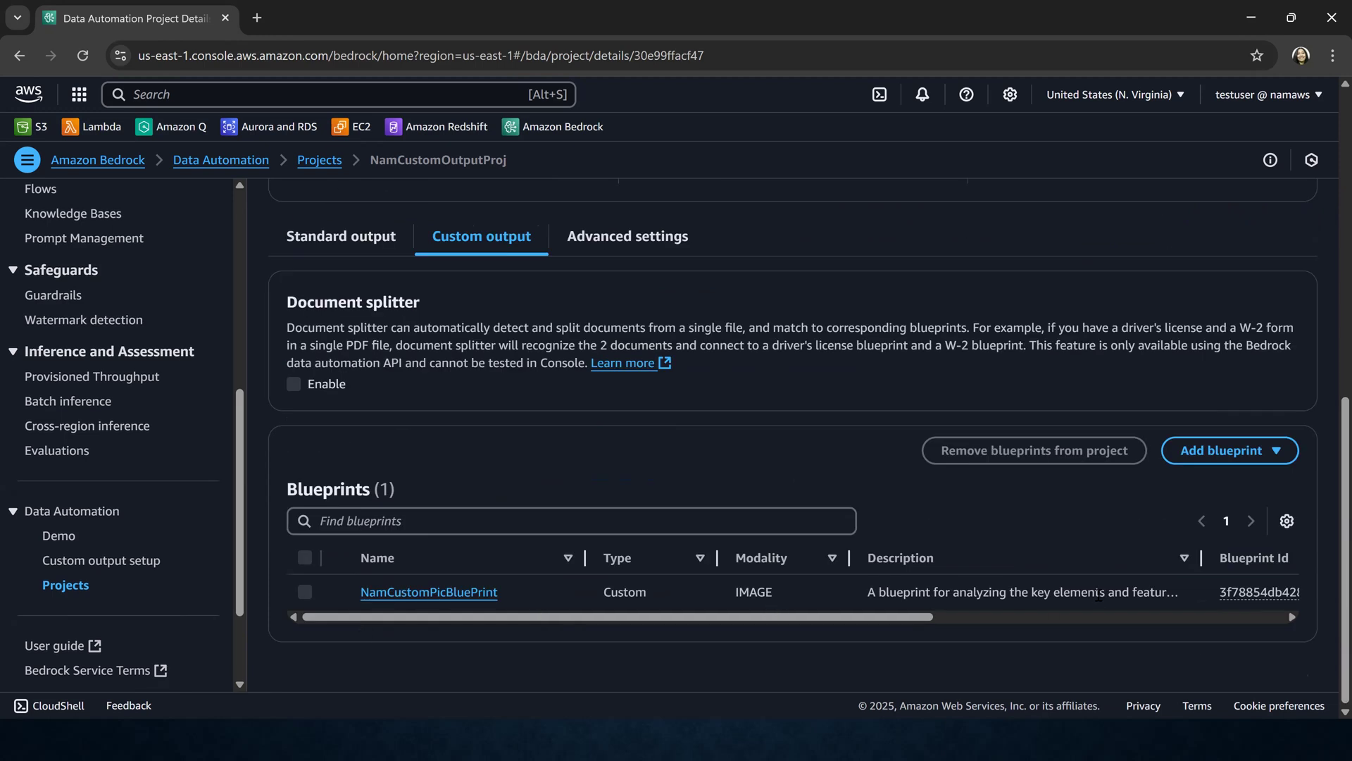
scroll(746, 543, "up", 10)
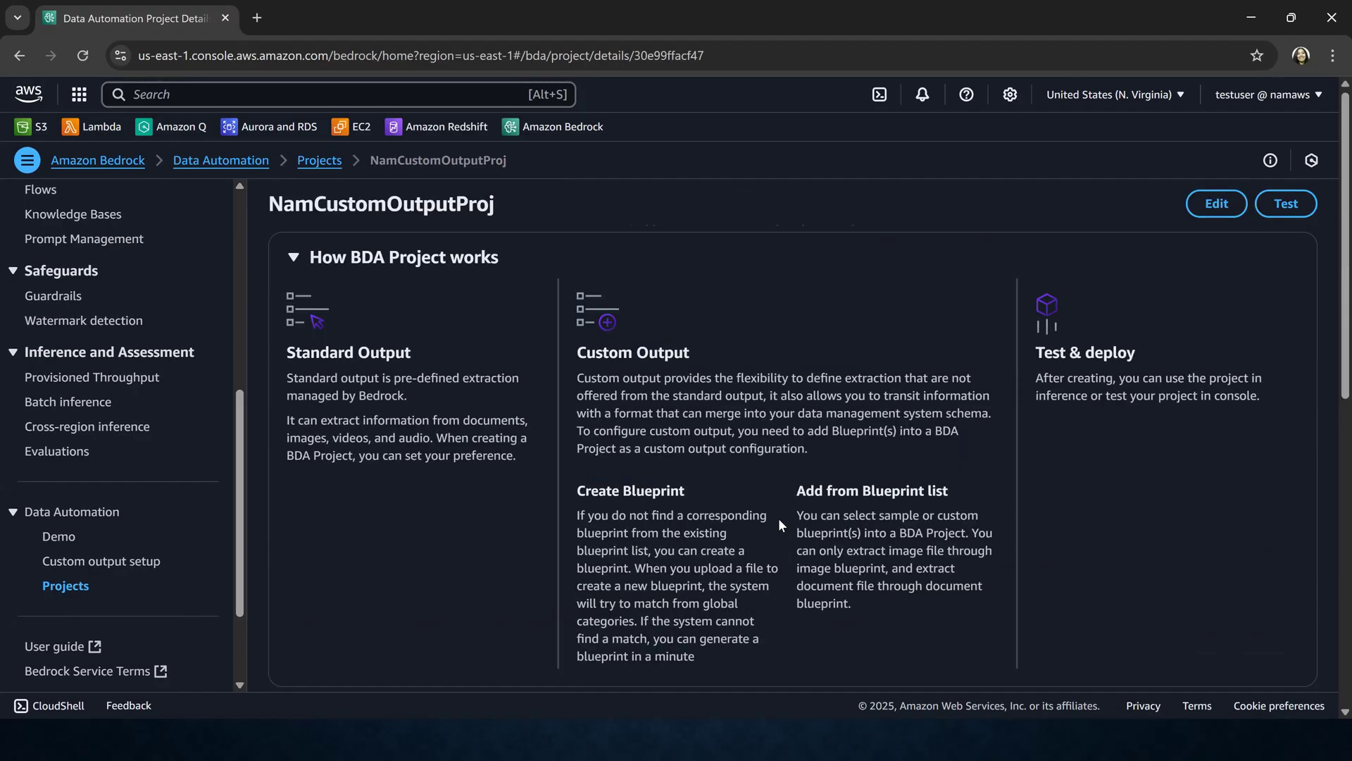
Step: Open the project for editing, review its standard and custom output settings, and cancel the edit
left_click(1214, 203)
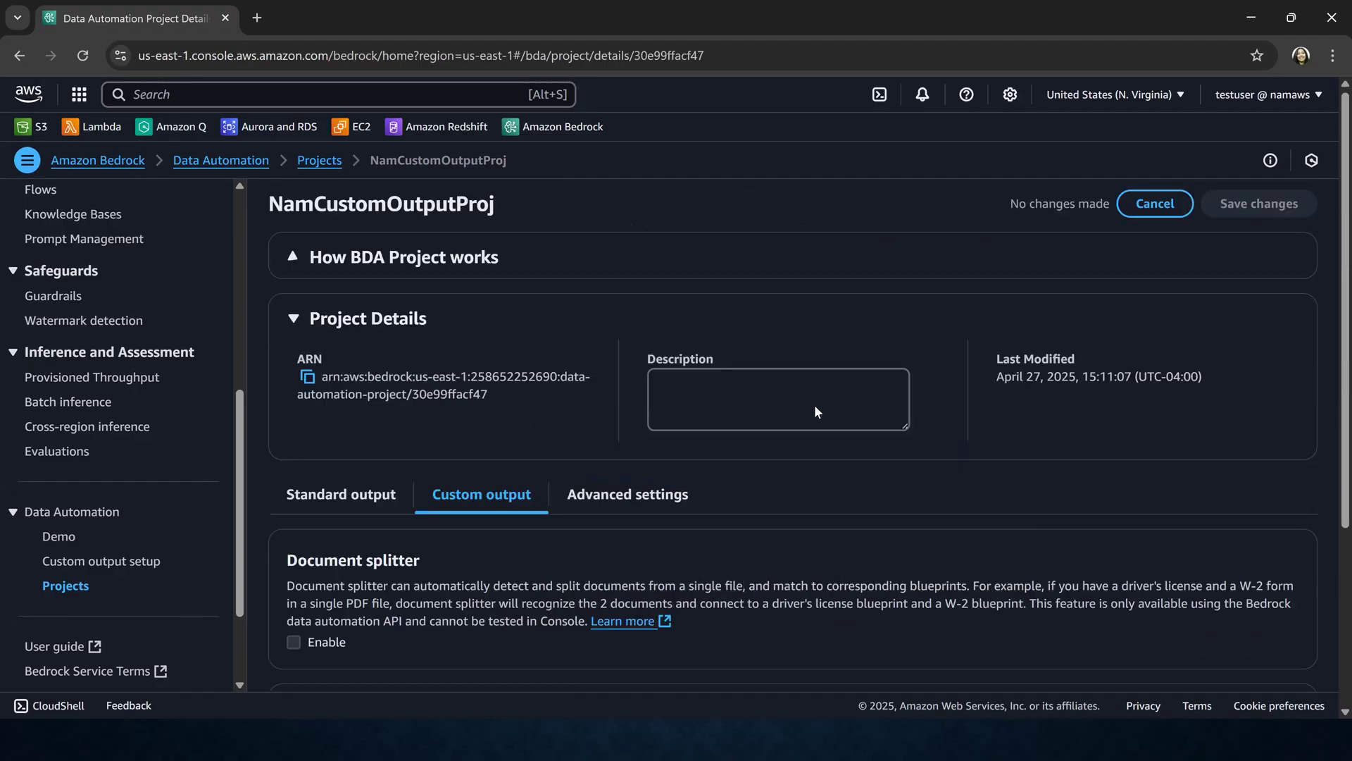
scroll(569, 441, "down", 3)
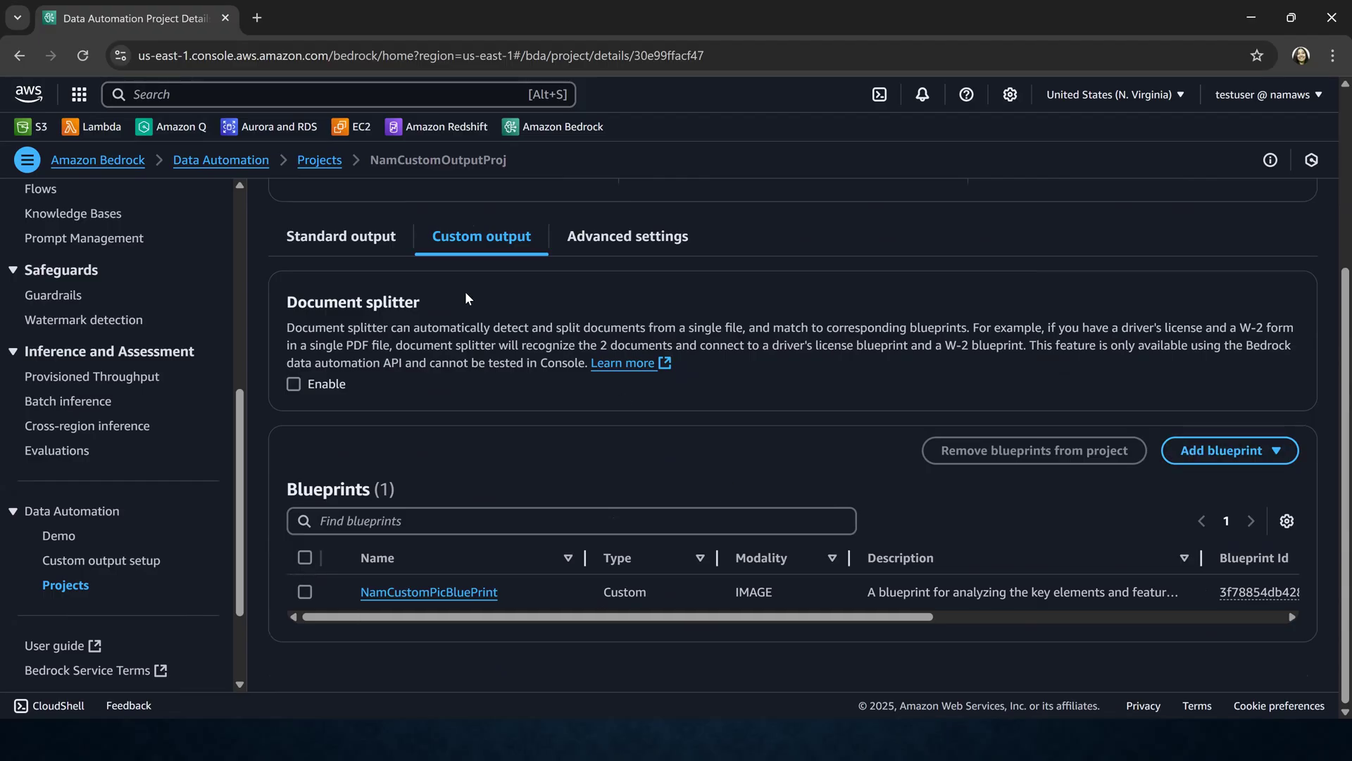
left_click(341, 240)
scroll(458, 484, "down", 1)
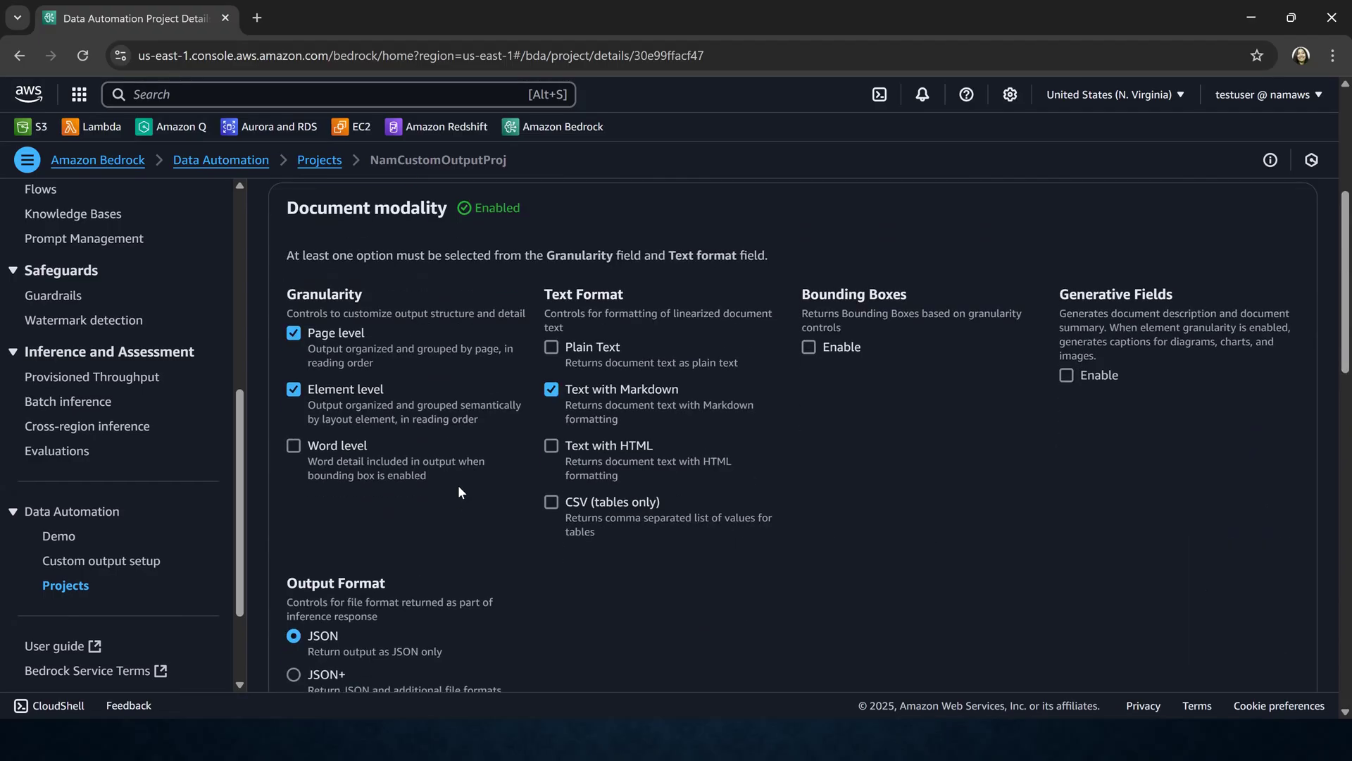
scroll(458, 467, "up", 4)
left_click(482, 494)
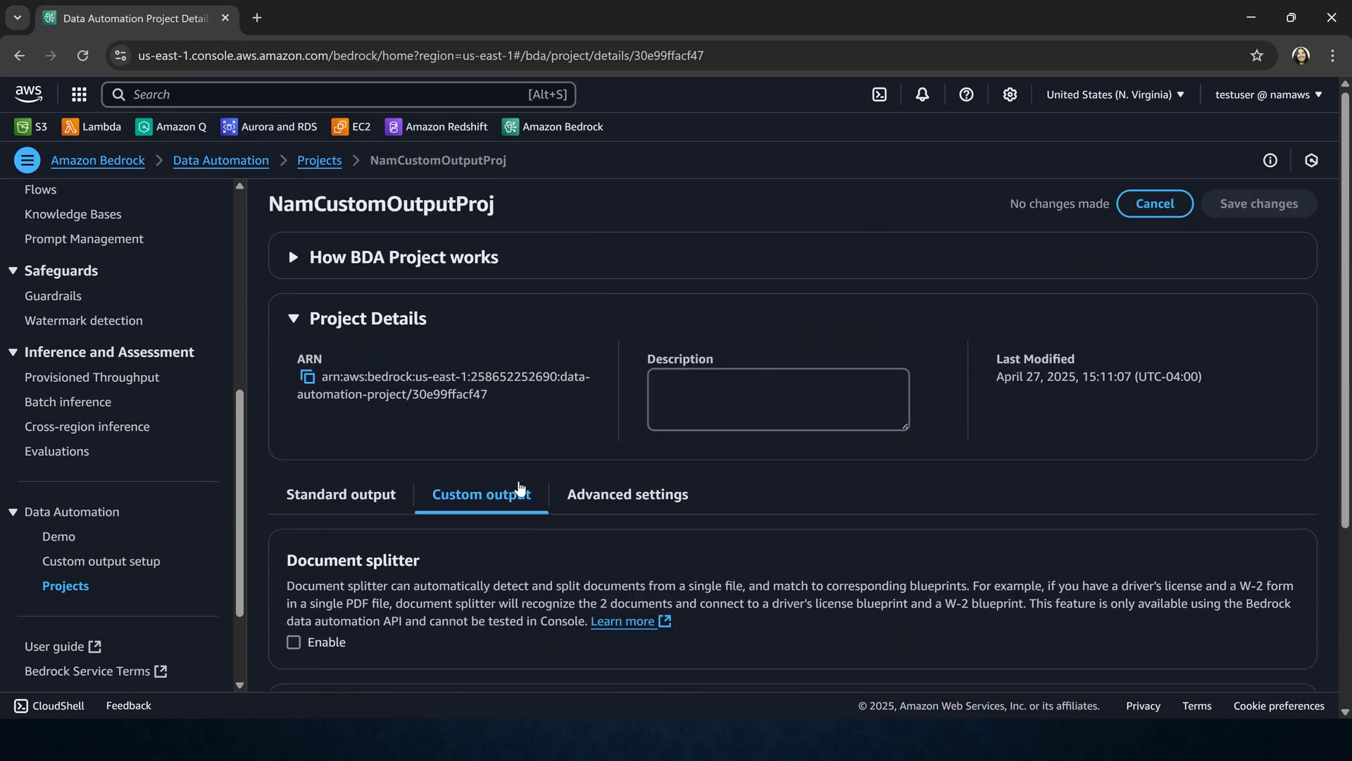
scroll(399, 609, "down", 2)
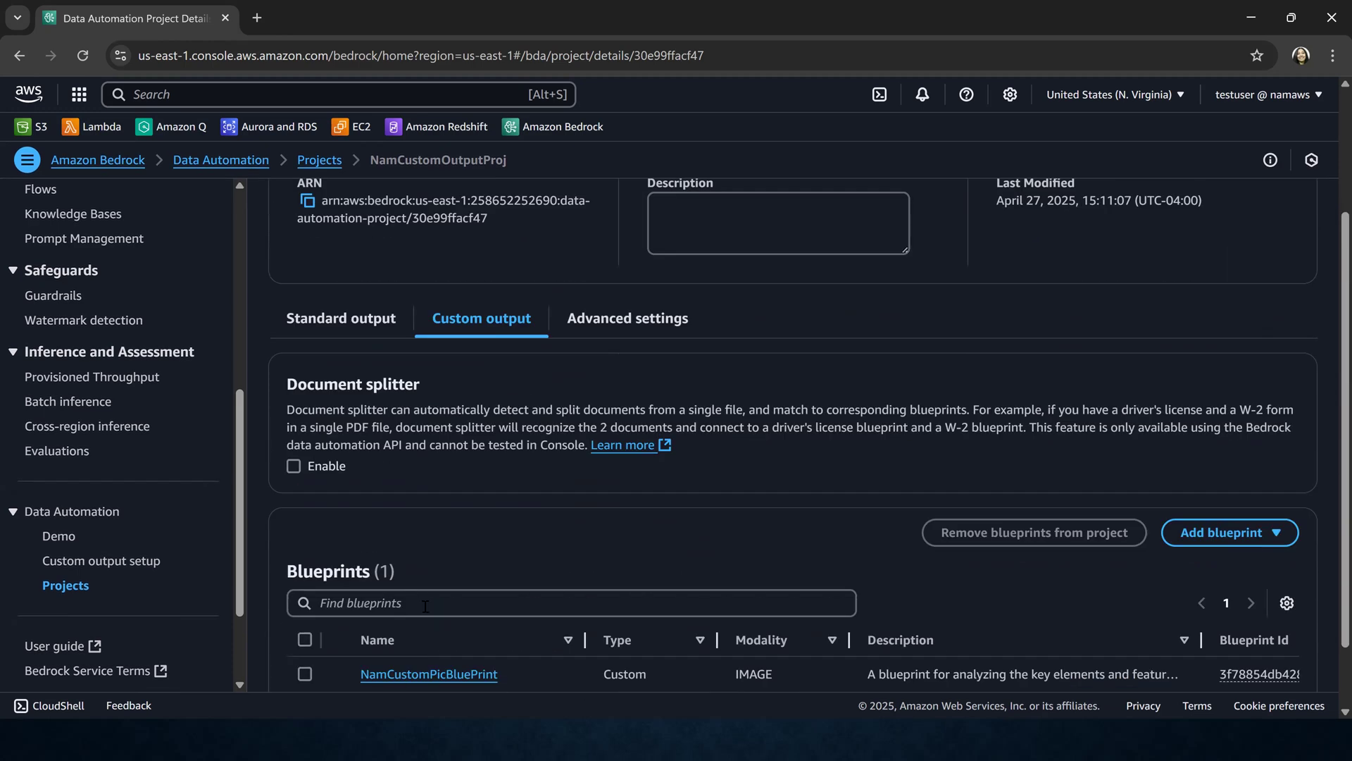
scroll(893, 505, "down", 1)
scroll(1156, 302, "up", 4)
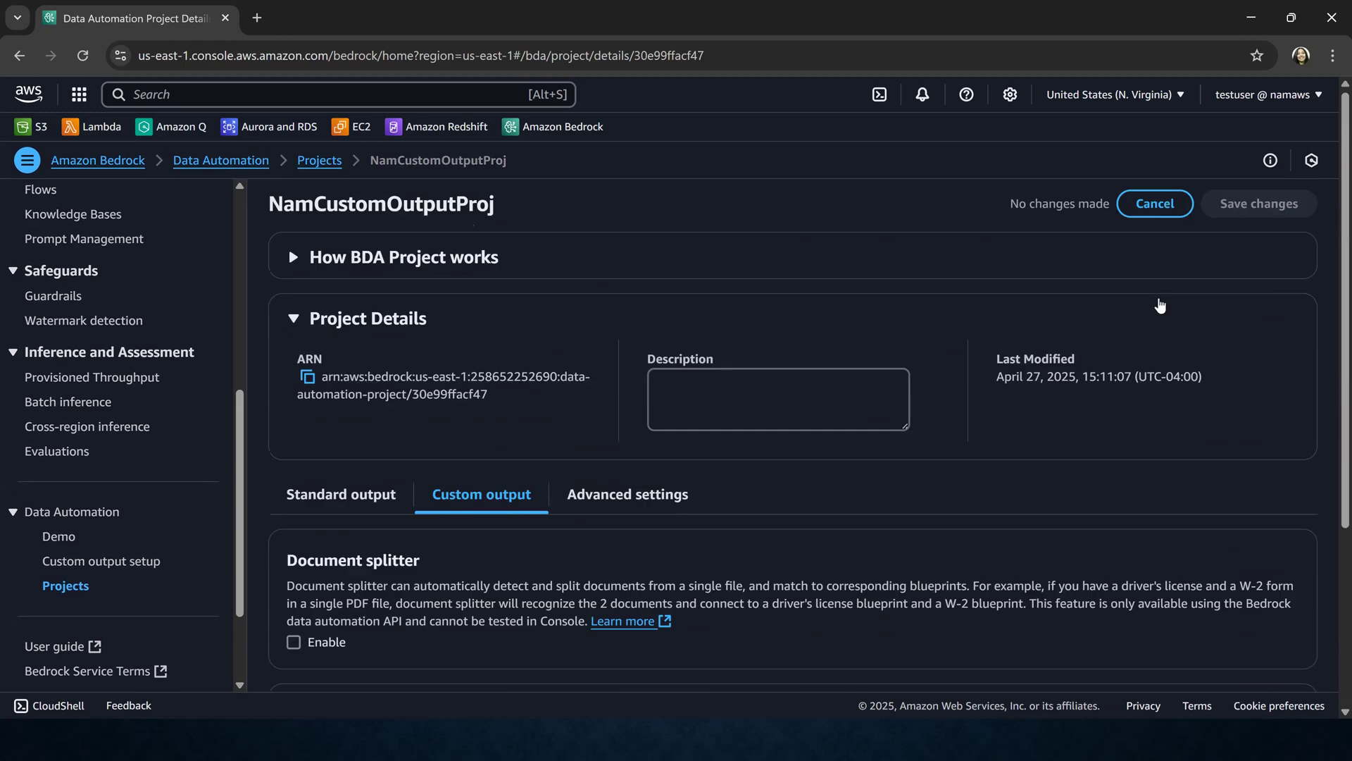
left_click(1170, 219)
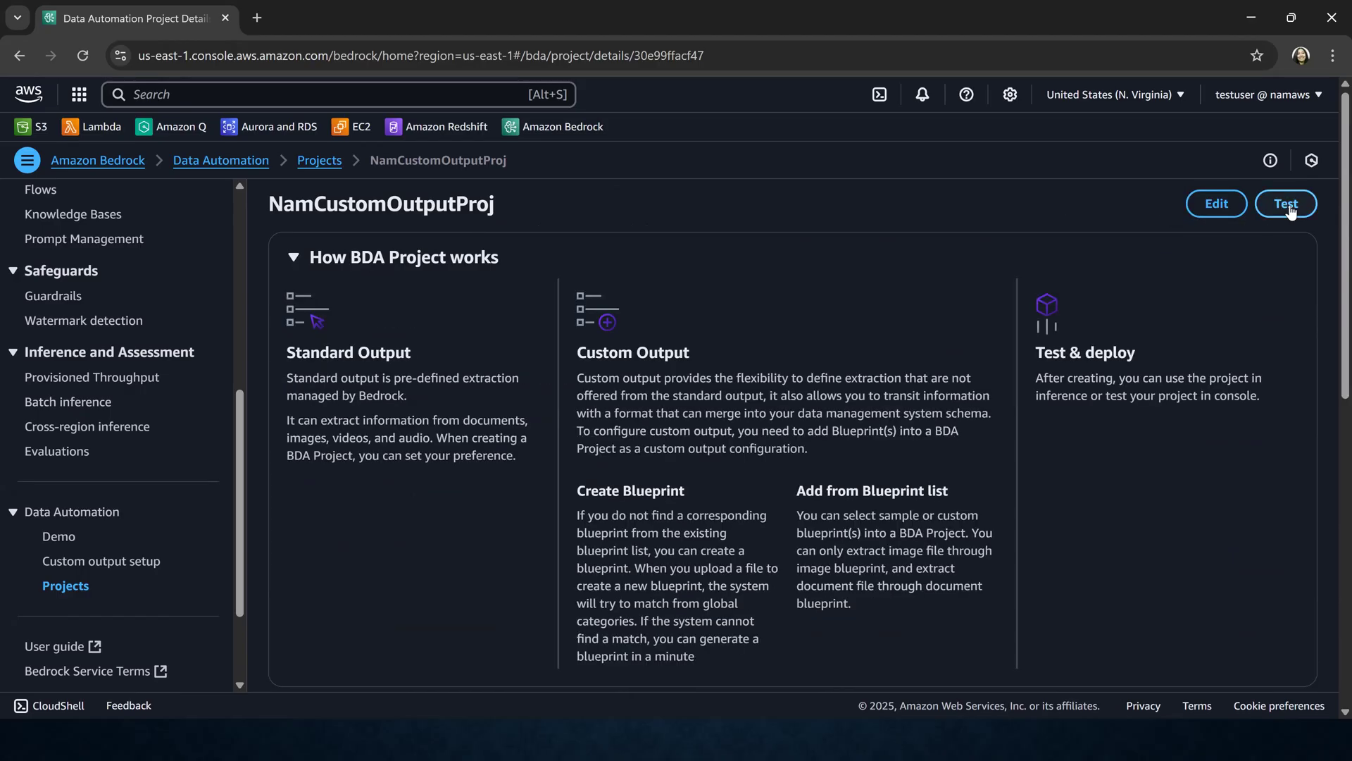
Step: Test the project with Jungfrav.jpg uploaded from the computer's BDA files folder, and generate the results
left_click(1286, 205)
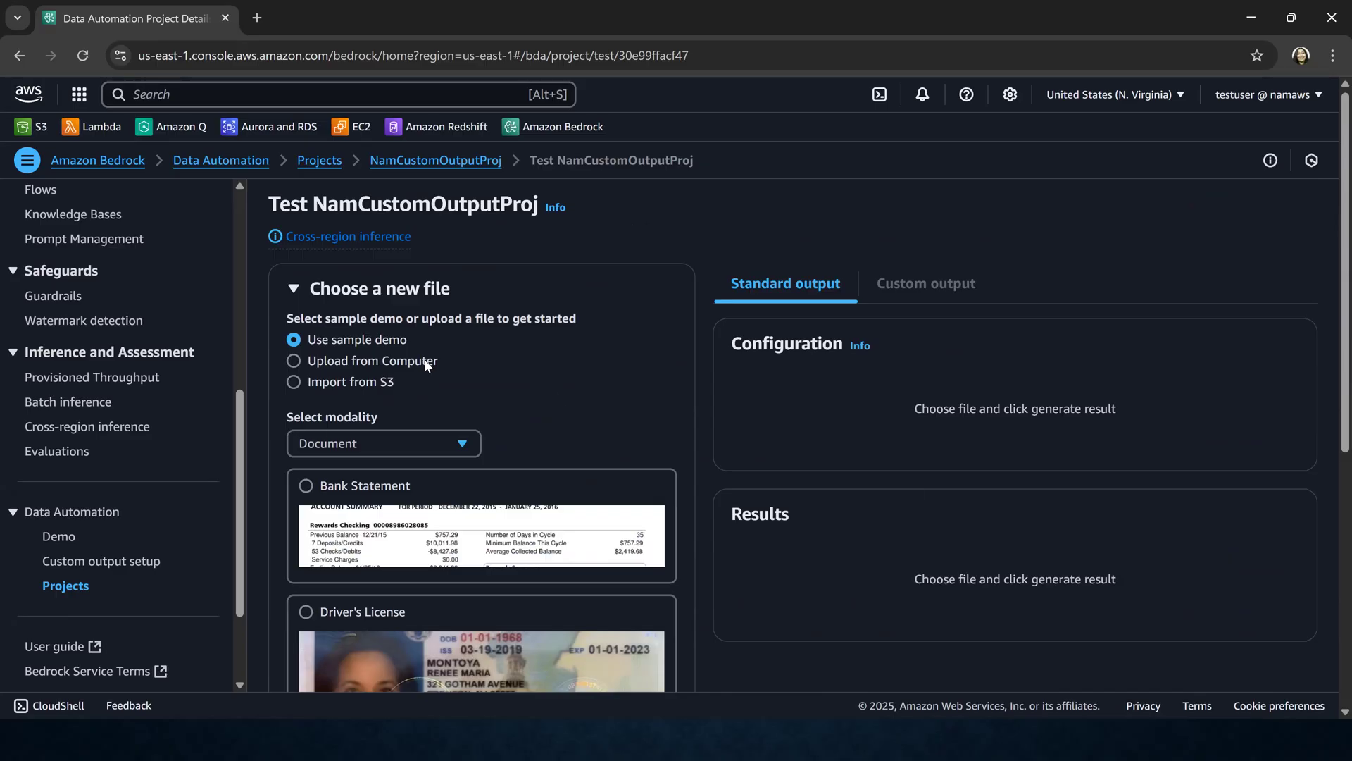
left_click(425, 365)
scroll(381, 386, "down", 1)
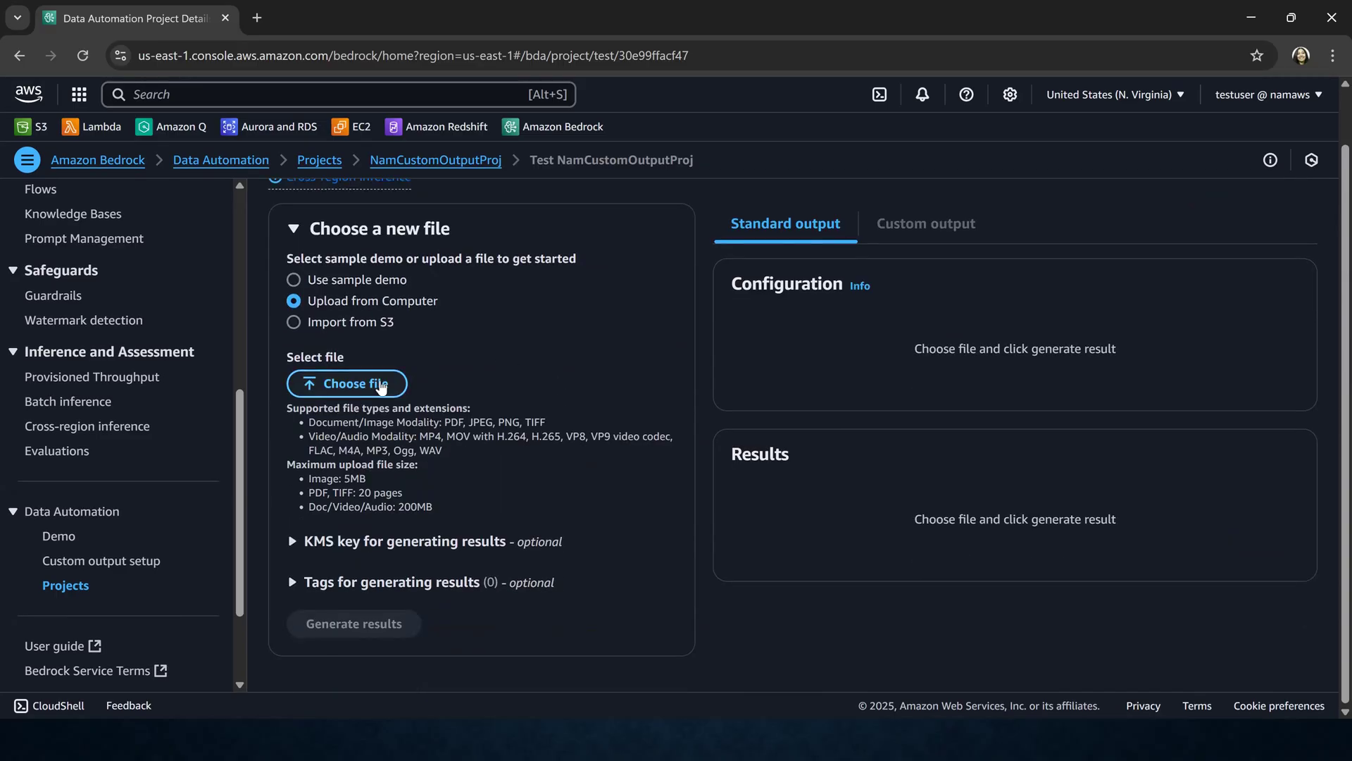
left_click(383, 384)
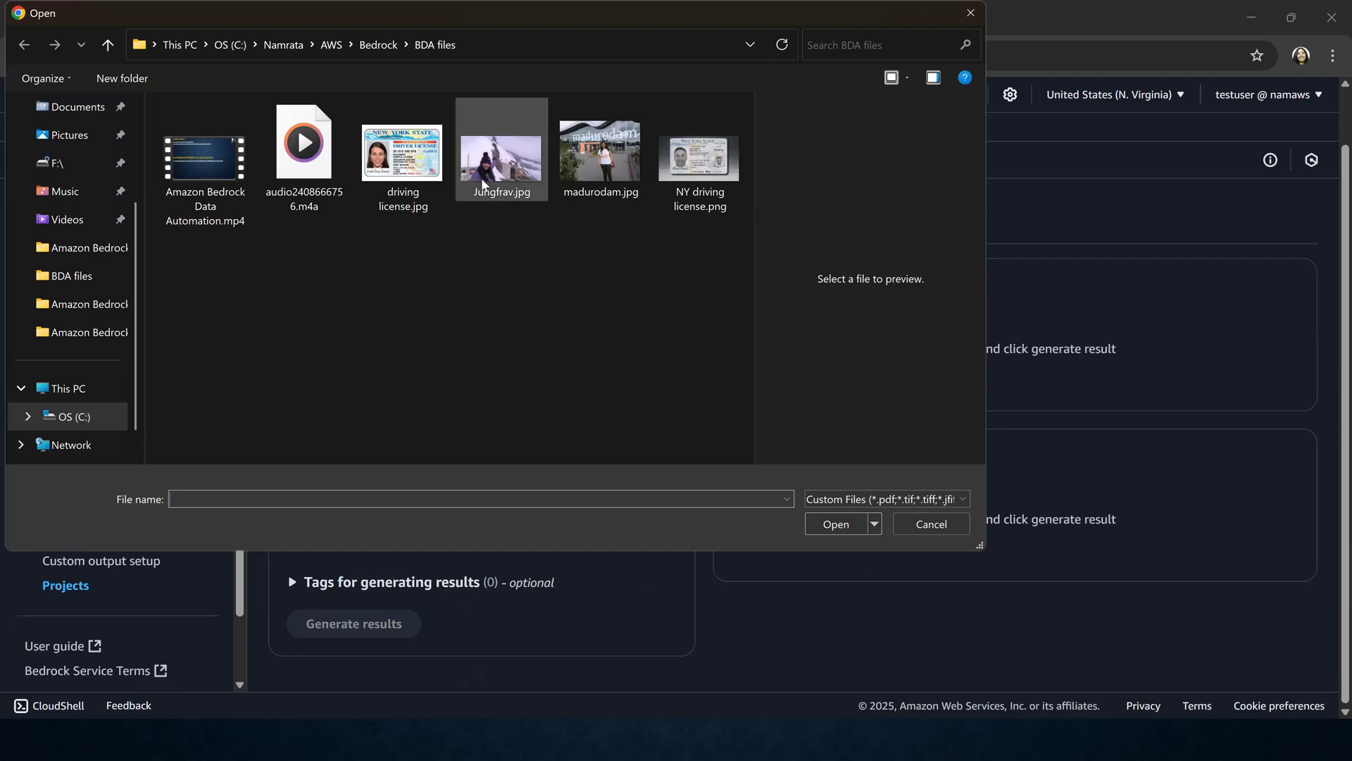
left_click(482, 185)
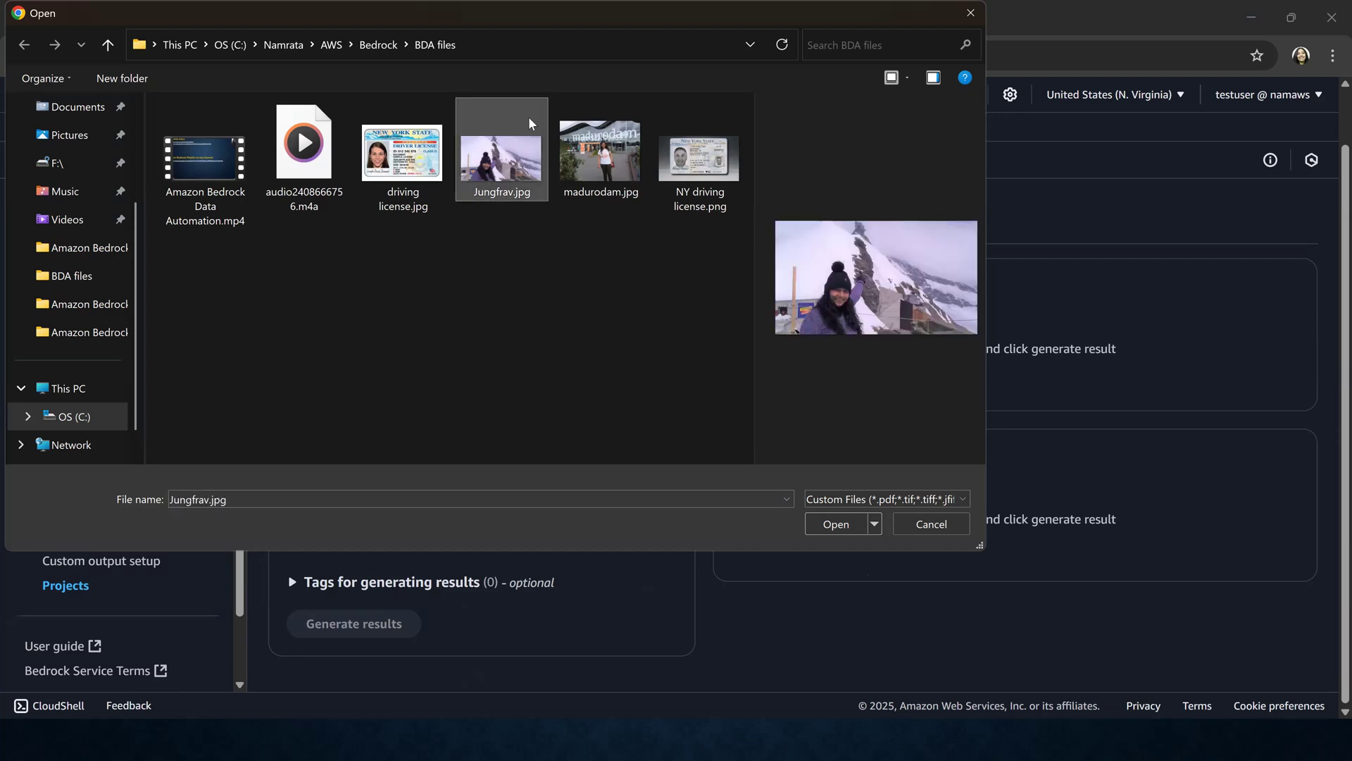
left_click(829, 522)
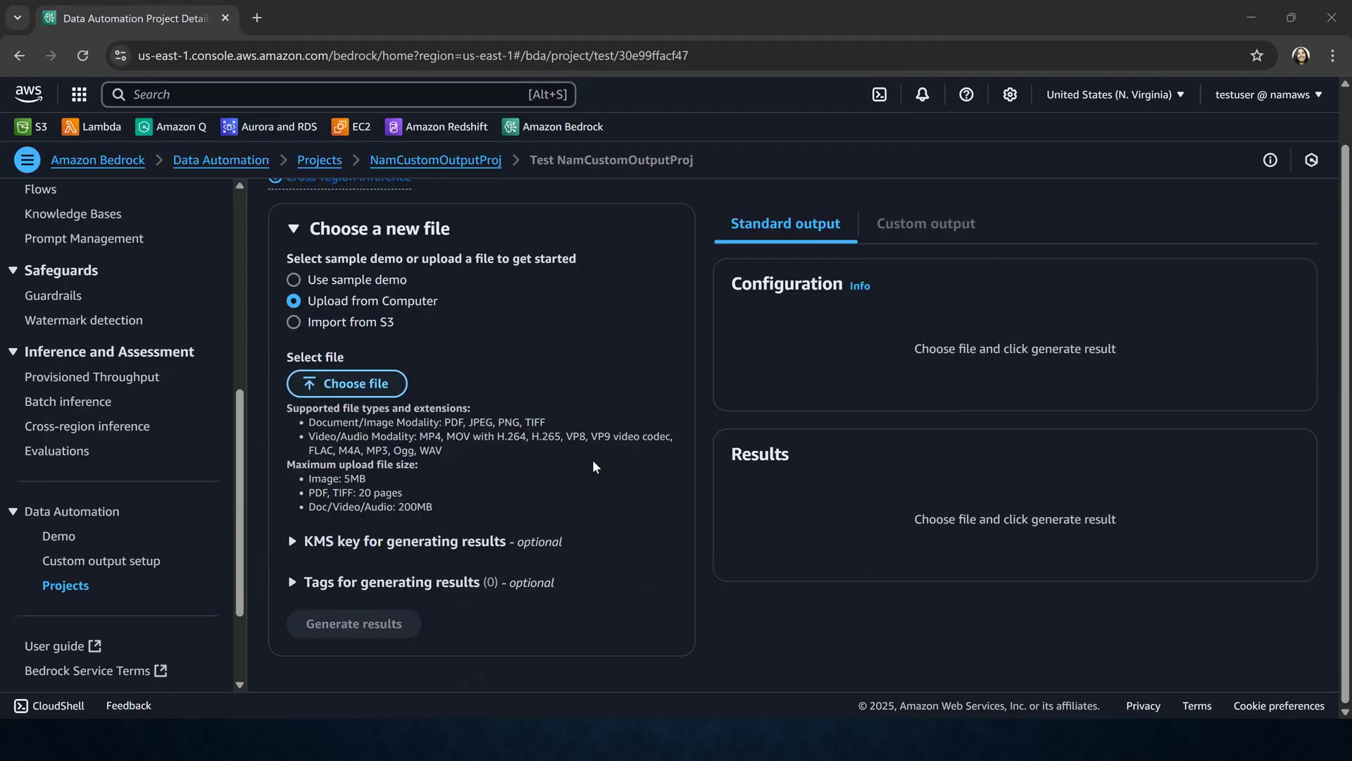
scroll(367, 639, "down", 1)
left_click(365, 636)
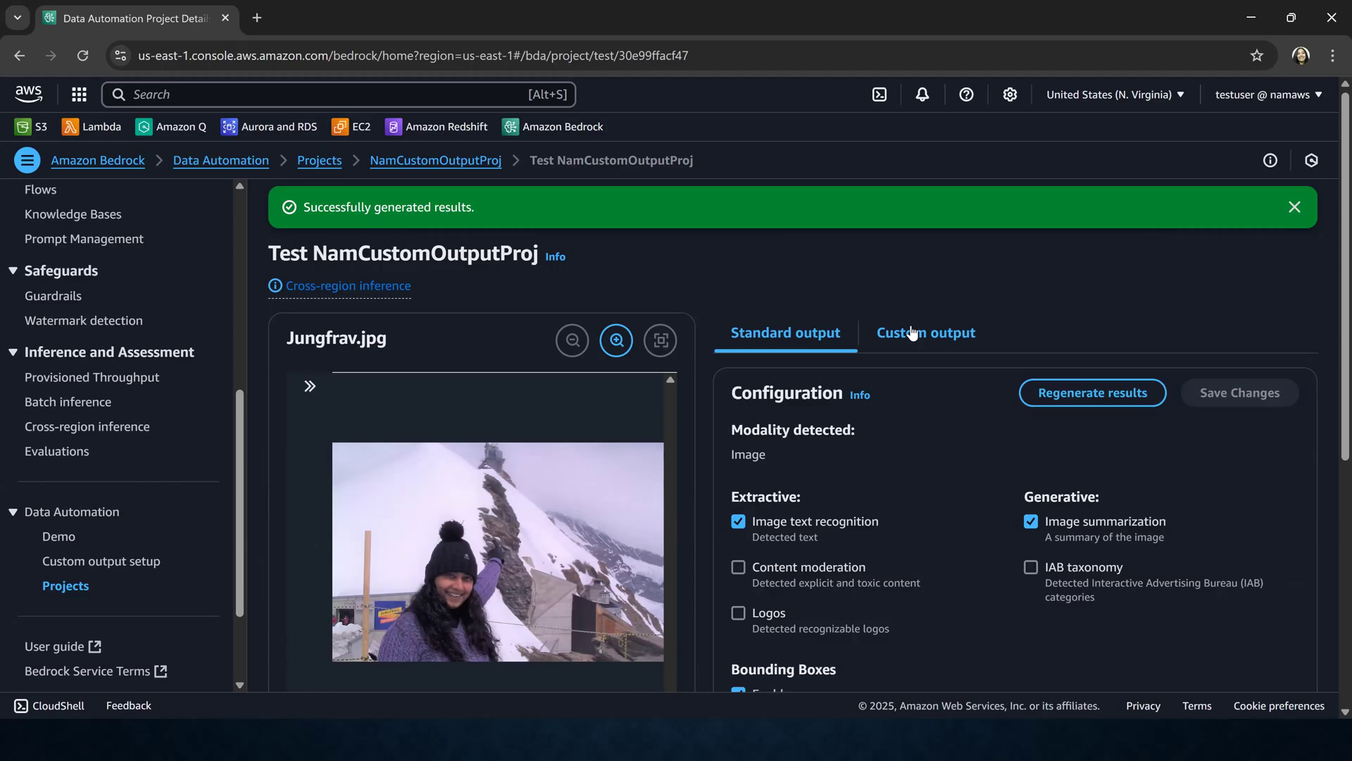
Step: Examine the custom output for Jungfrav.jpg, including the connected blueprint and the extracted fields with their results
left_click(913, 333)
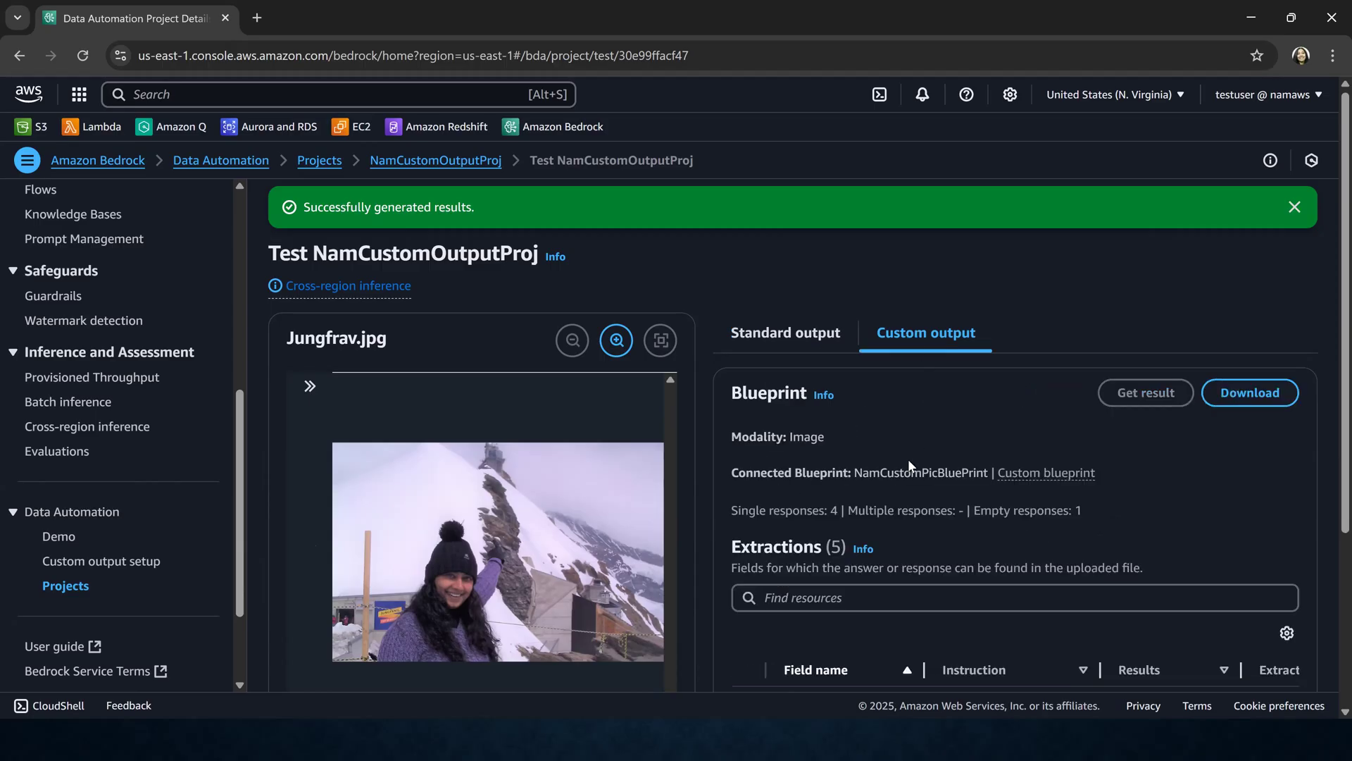
left_click_drag(857, 473, 986, 471)
scroll(1256, 348, "down", 1)
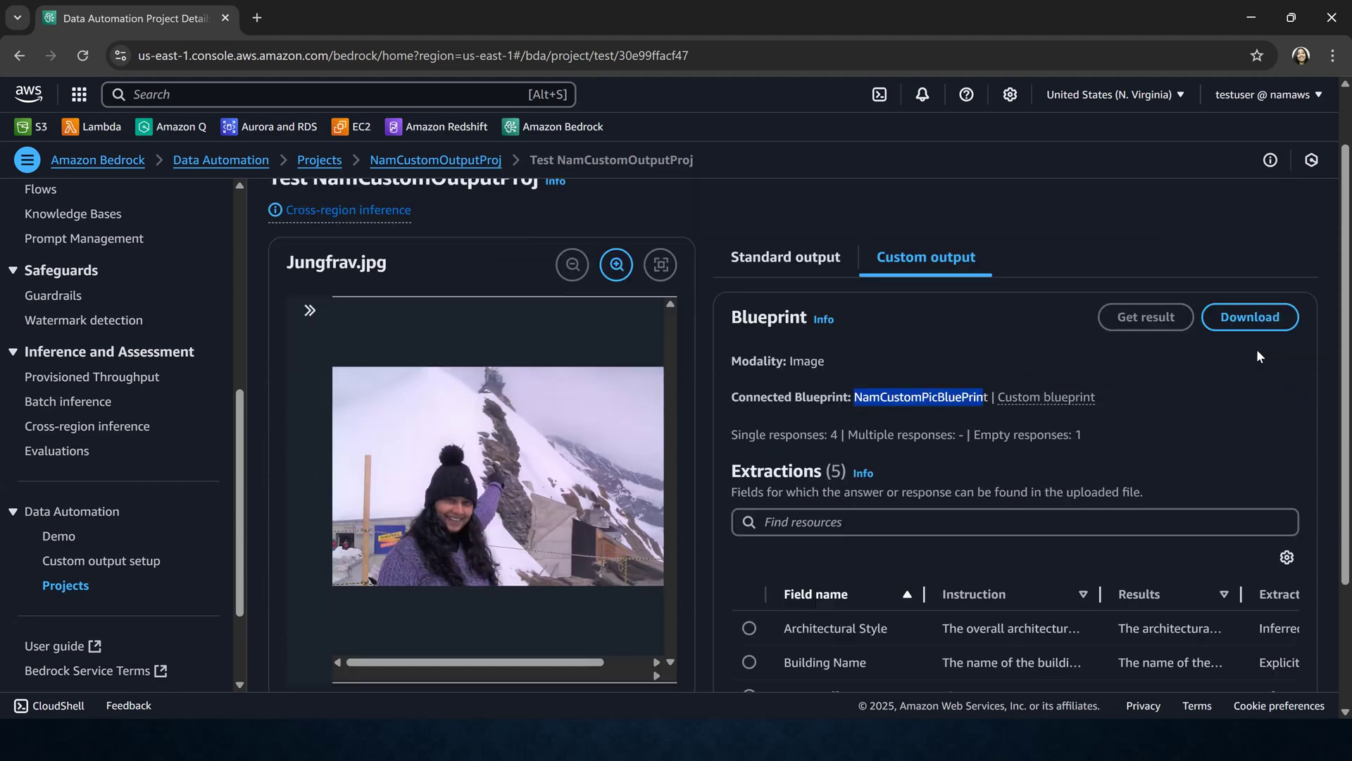
scroll(1329, 506, "down", 2)
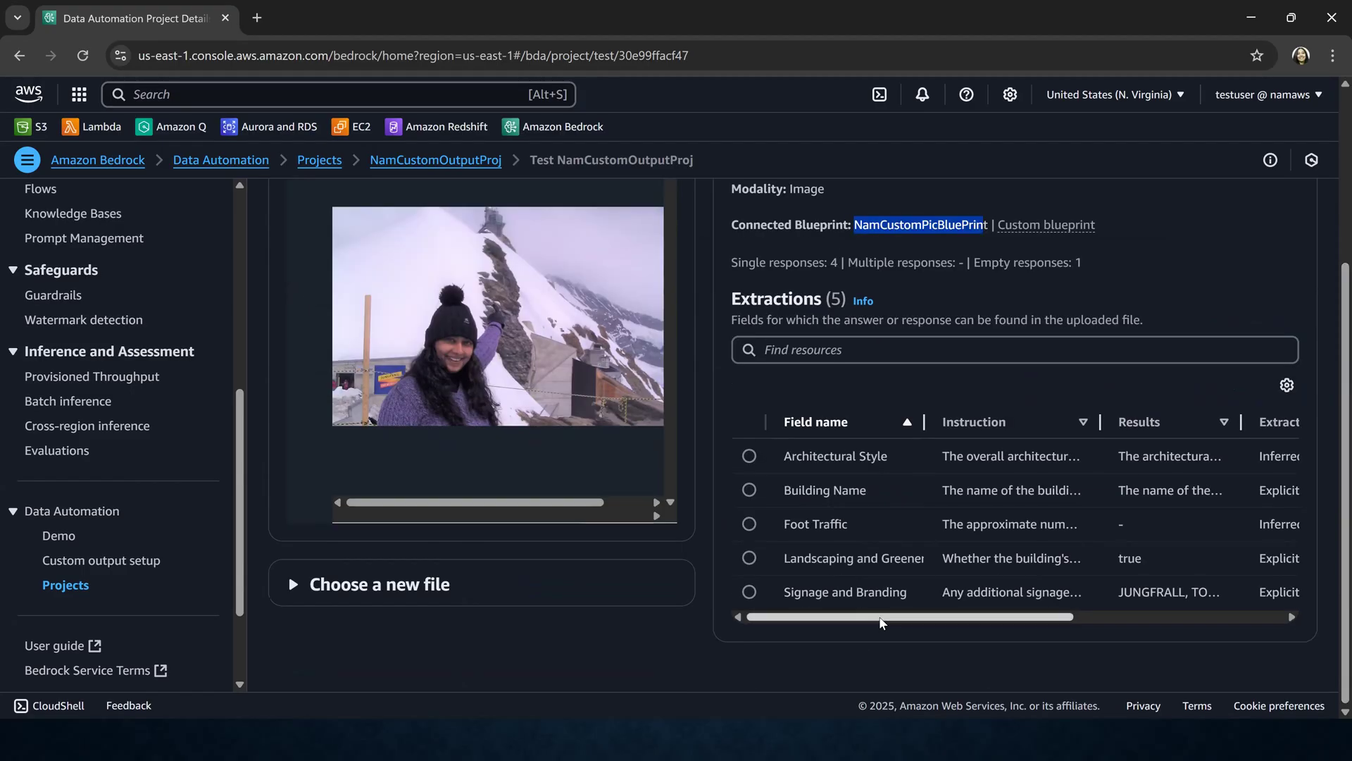
left_click_drag(882, 620, 1162, 629)
left_click_drag(987, 618, 811, 620)
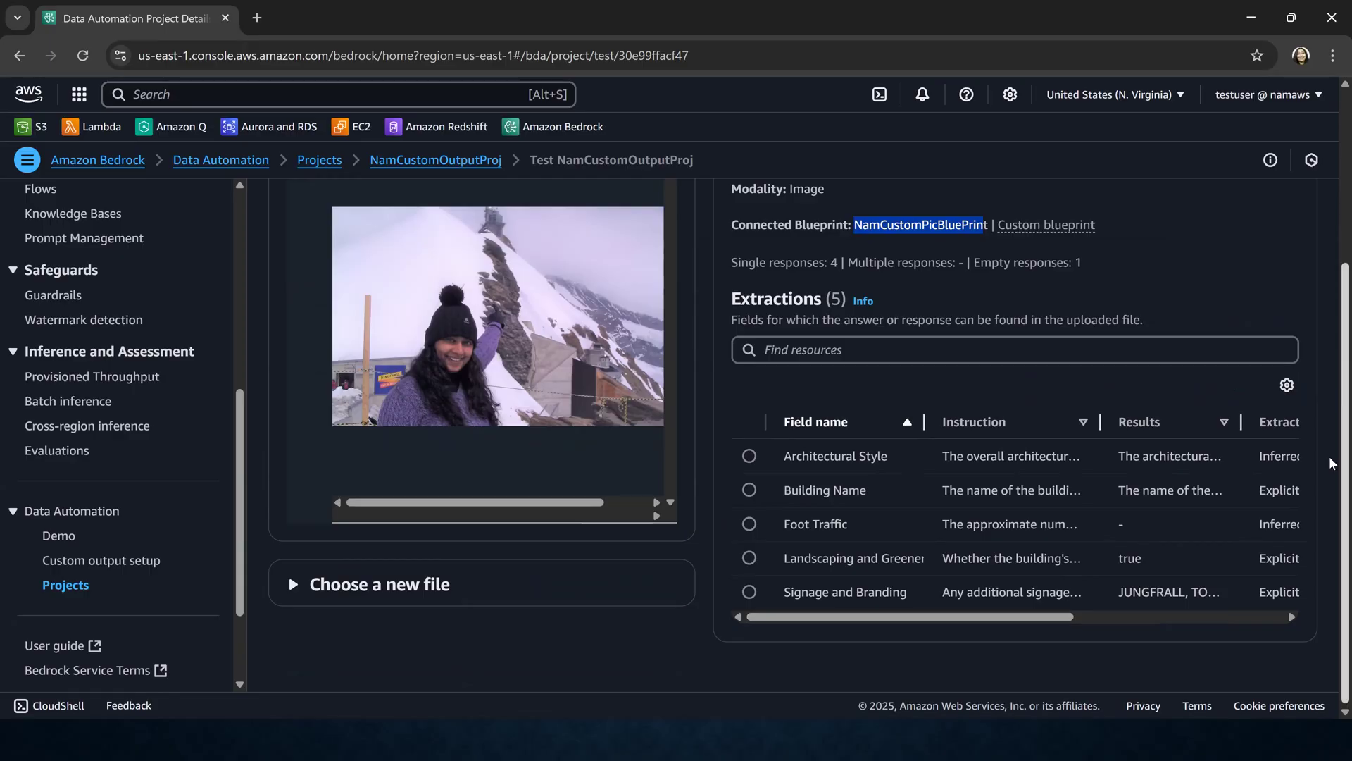
scroll(1329, 258, "up", 3)
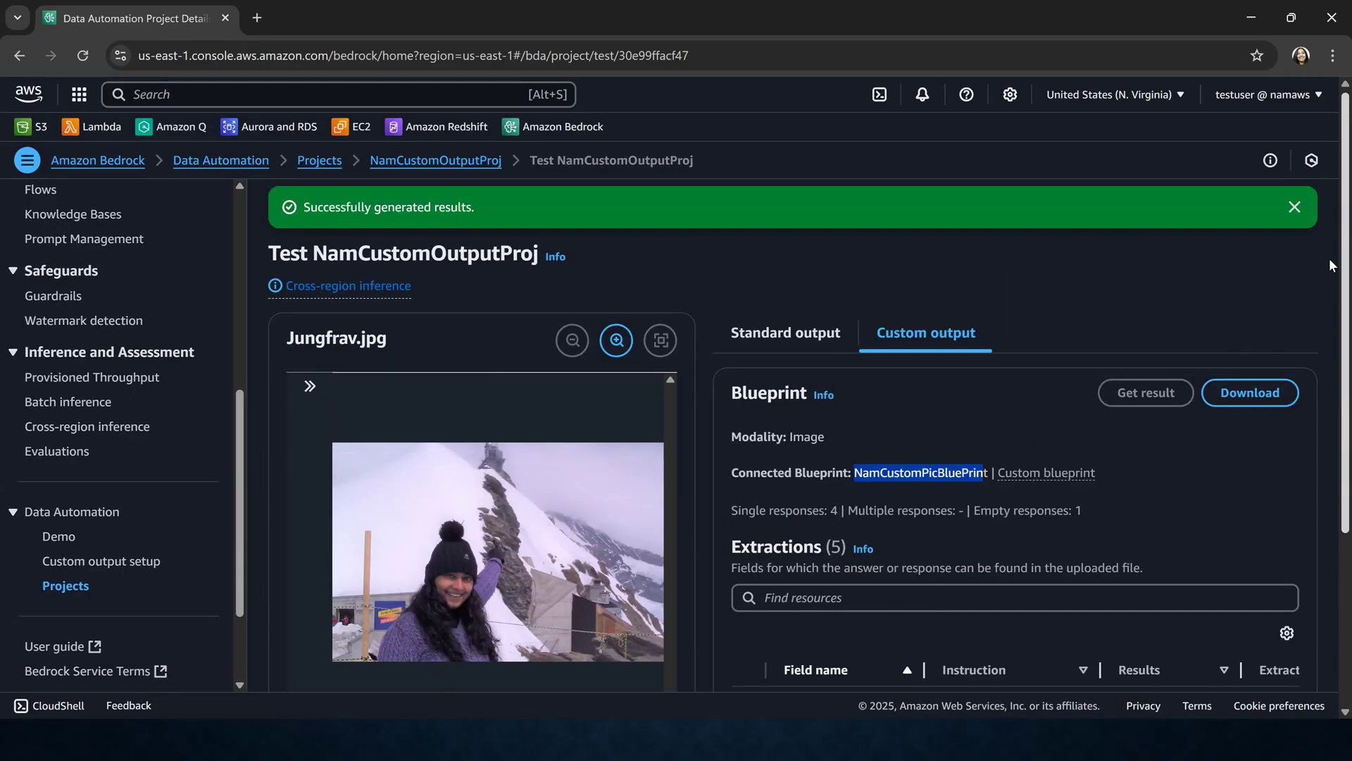
Step: Download the custom output results and open Result.json from the Results.zip archive in Visual Studio Code
left_click(1271, 405)
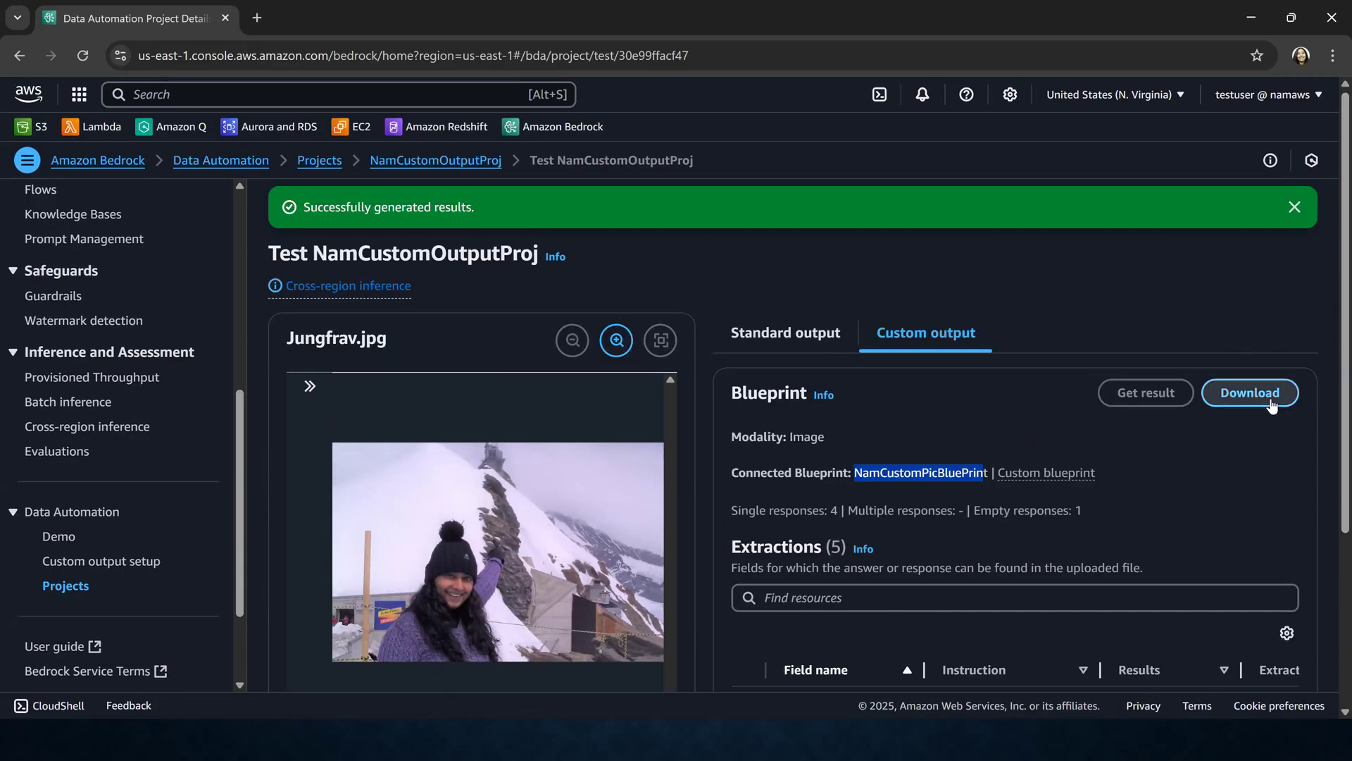
left_click(1268, 58)
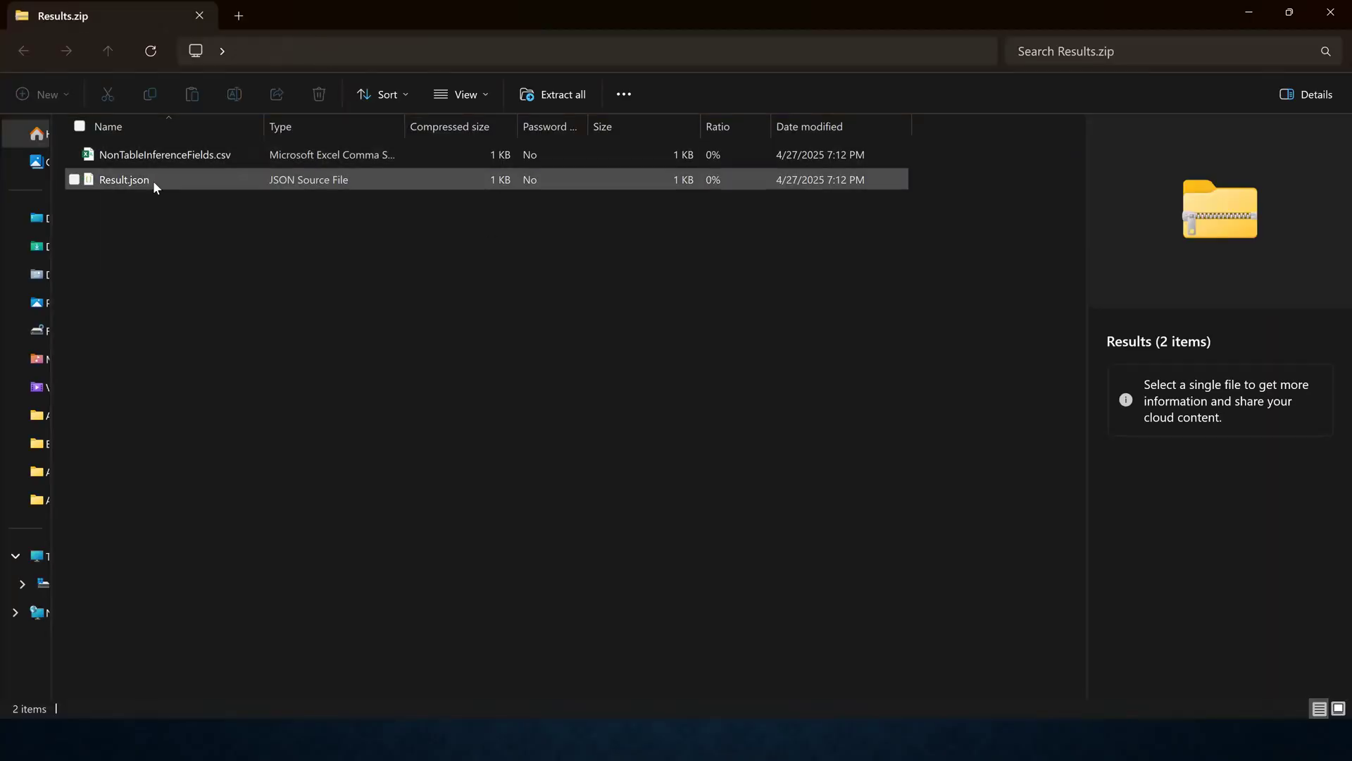
left_click(153, 180)
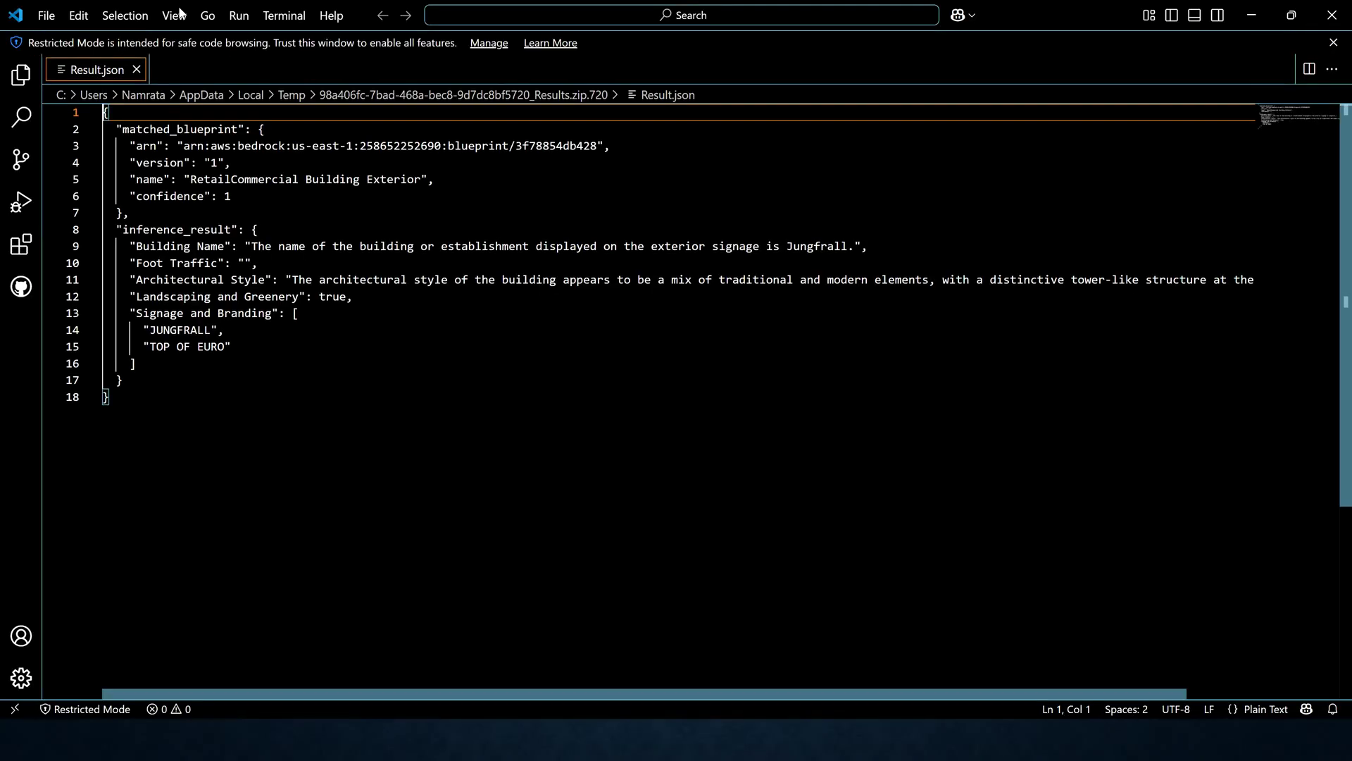
Step: Dismiss the extensions notification and examine the matched blueprint's ARN, version and name in Result.json
left_click(841, 537)
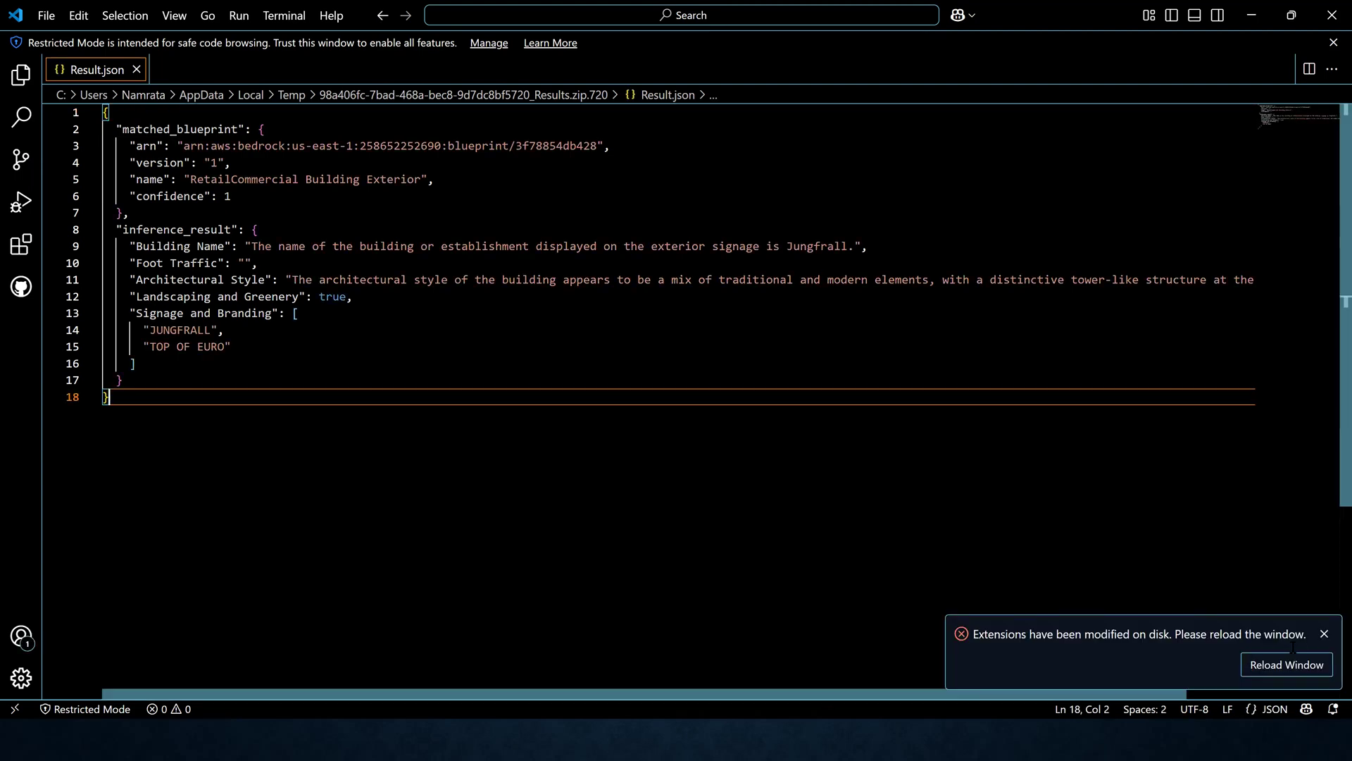
left_click(1323, 635)
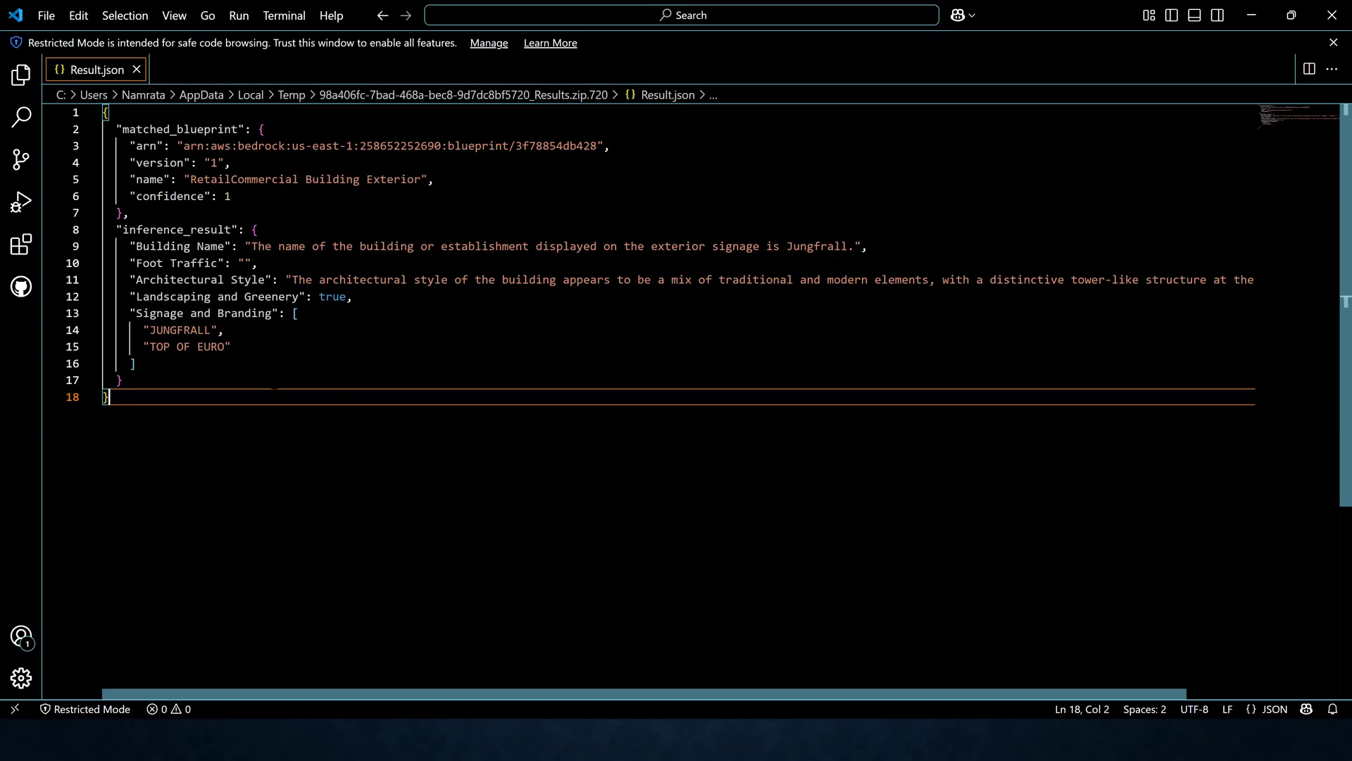
left_click_drag(129, 146, 435, 179)
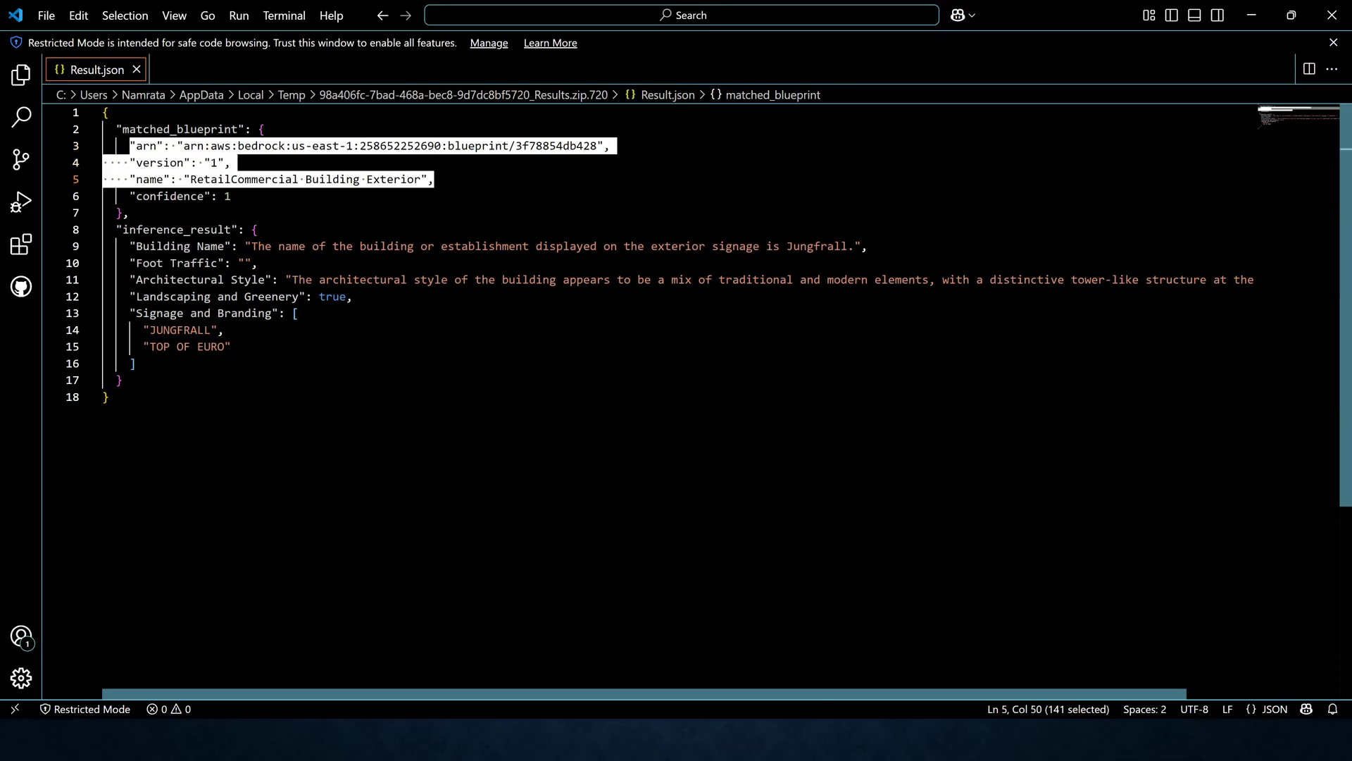
left_click(257, 181)
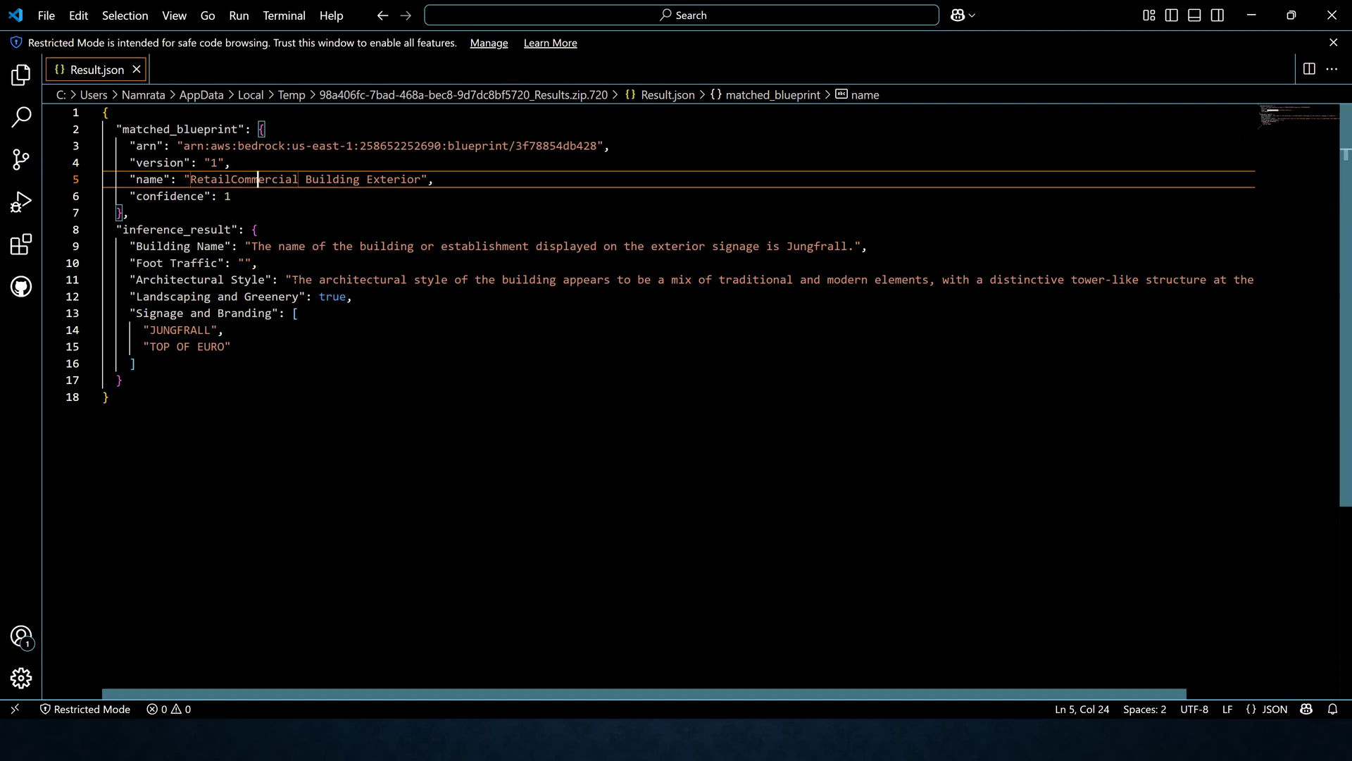
Step: Examine the inference results in Result.json, from the full architectural style description to the signage and branding entries
left_click_drag(903, 699, 560, 661)
left_click_drag(1122, 694, 1277, 690)
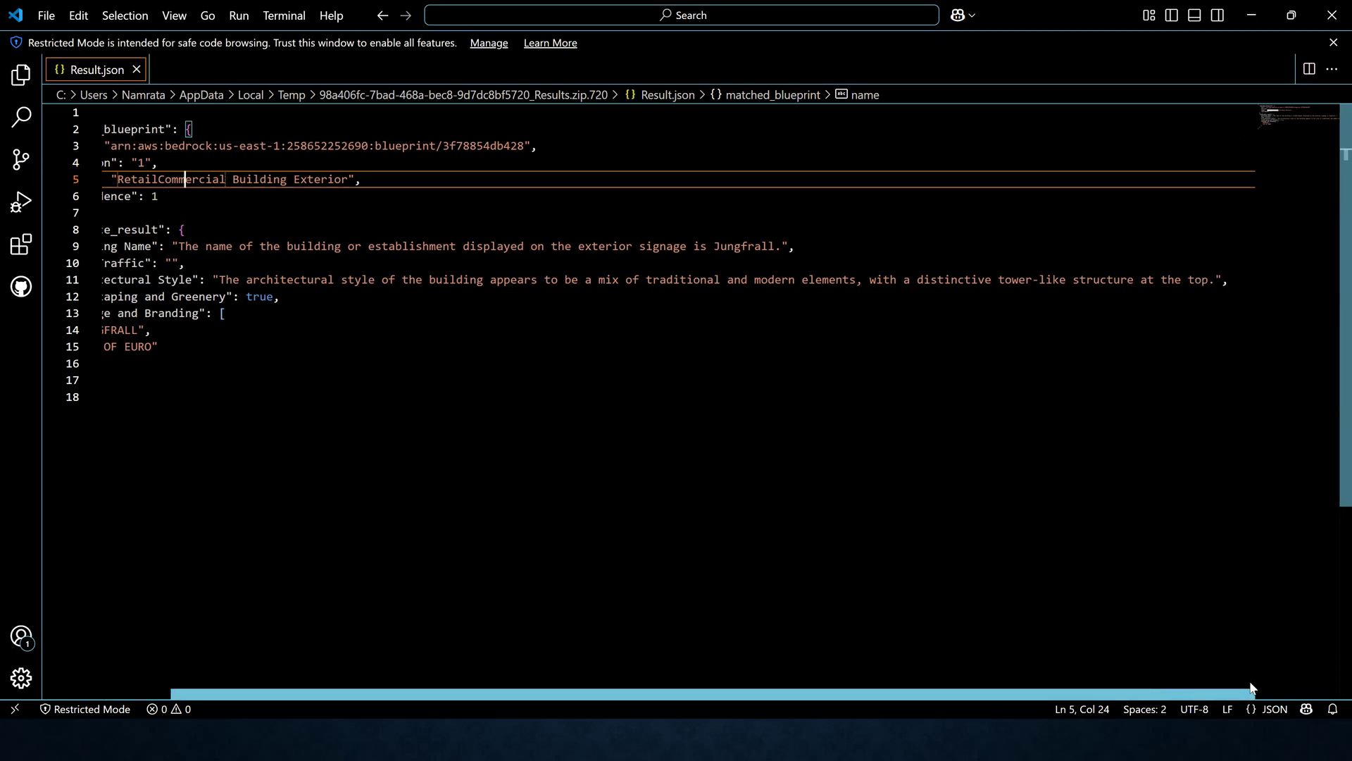
scroll(1253, 689, "left", 2)
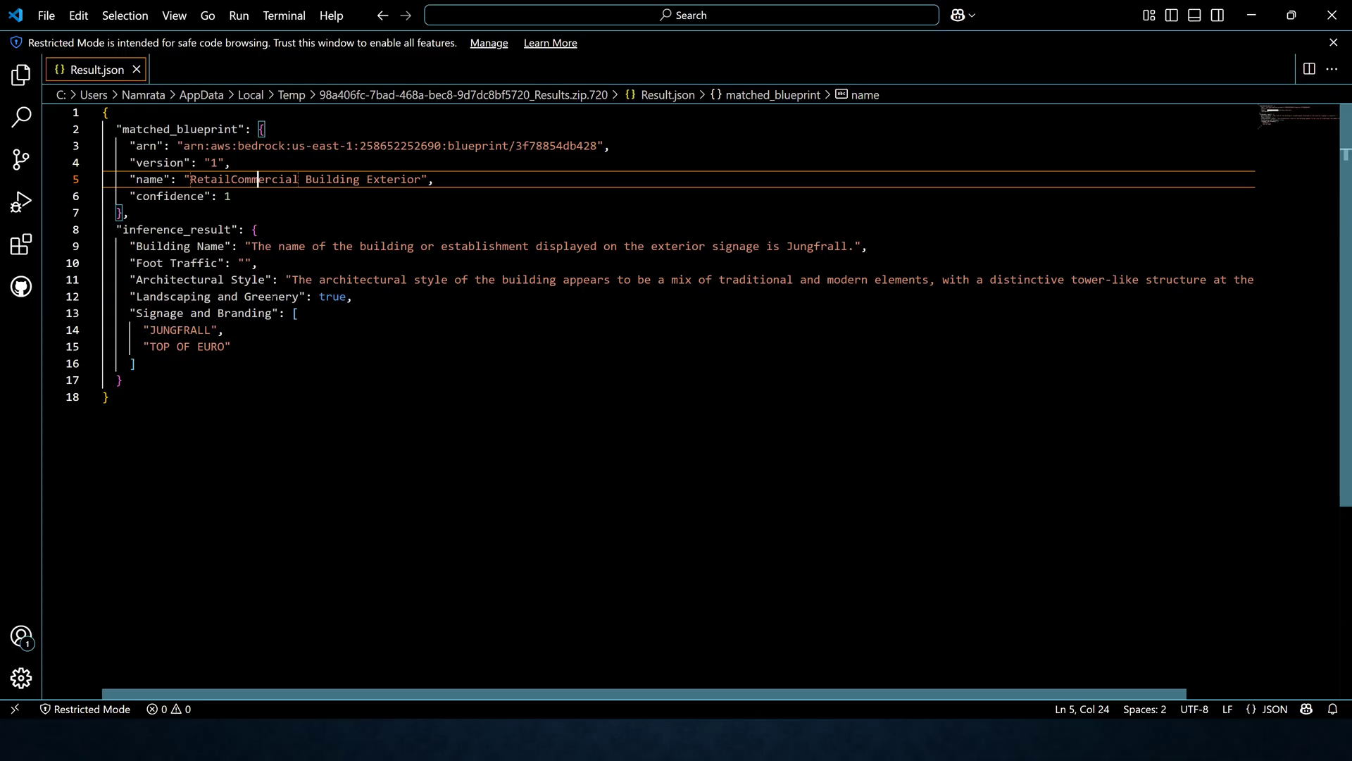
double_click(179, 330)
left_click_drag(151, 347, 231, 346)
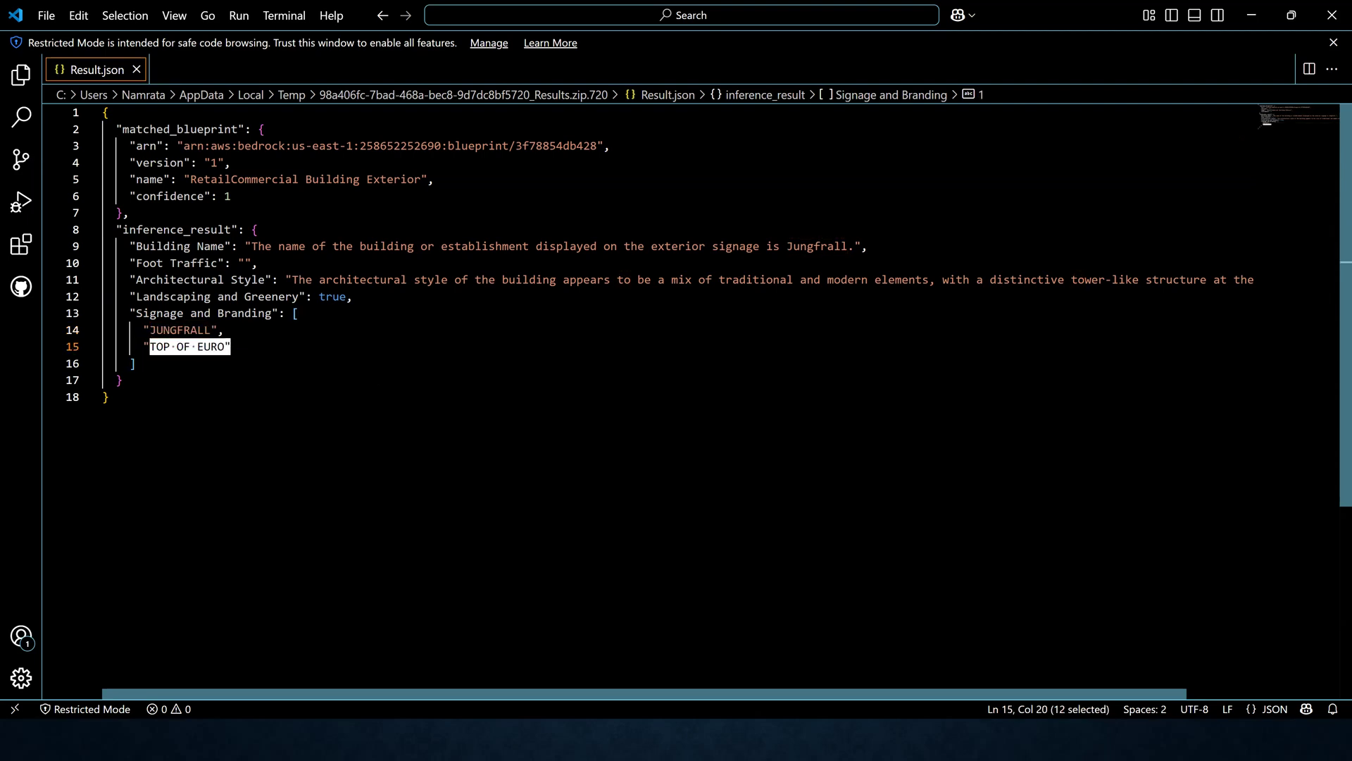
left_click(134, 364)
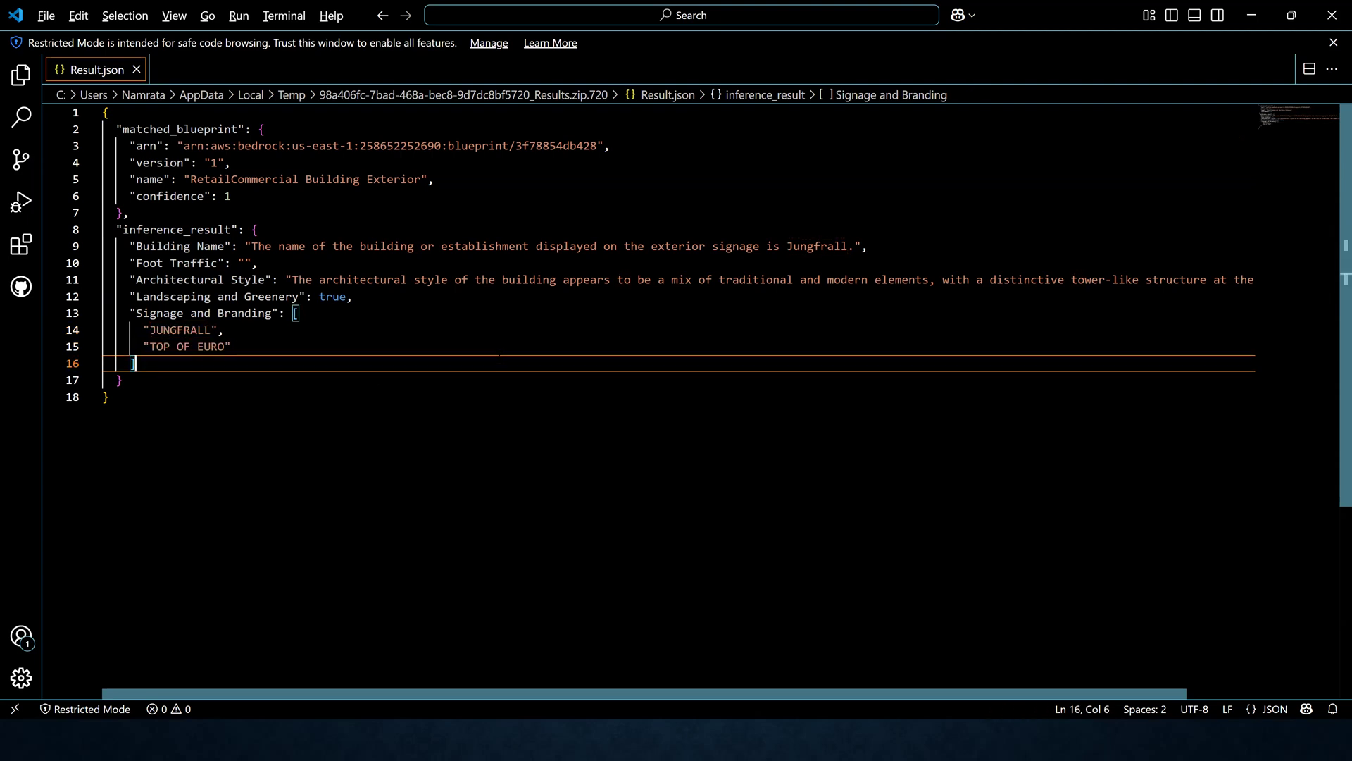
Step: Open NonTableInferenceFields.csv from the Results.zip archive in Excel and examine the field names and results
key("alt+Tab")
left_click(192, 152)
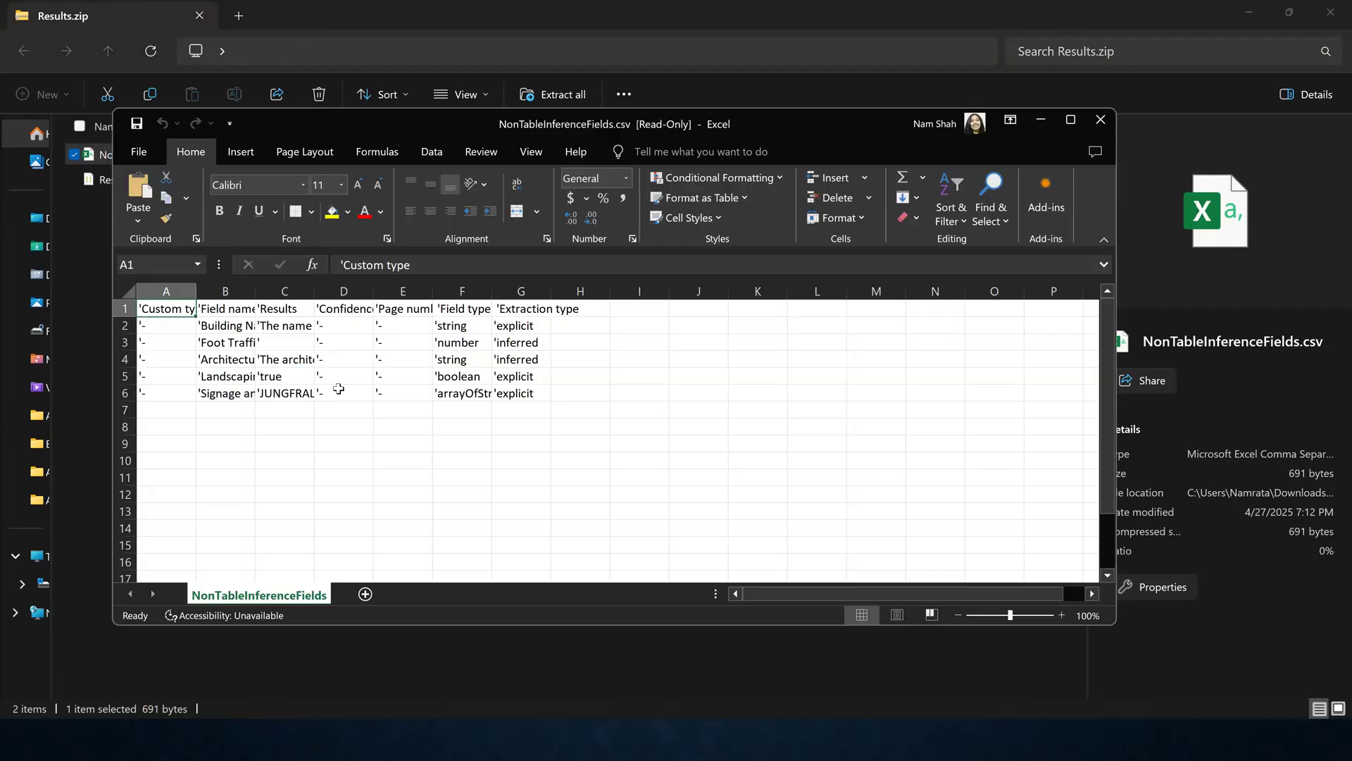
left_click(403, 343)
left_click(284, 410)
left_click(225, 373)
left_click(269, 328)
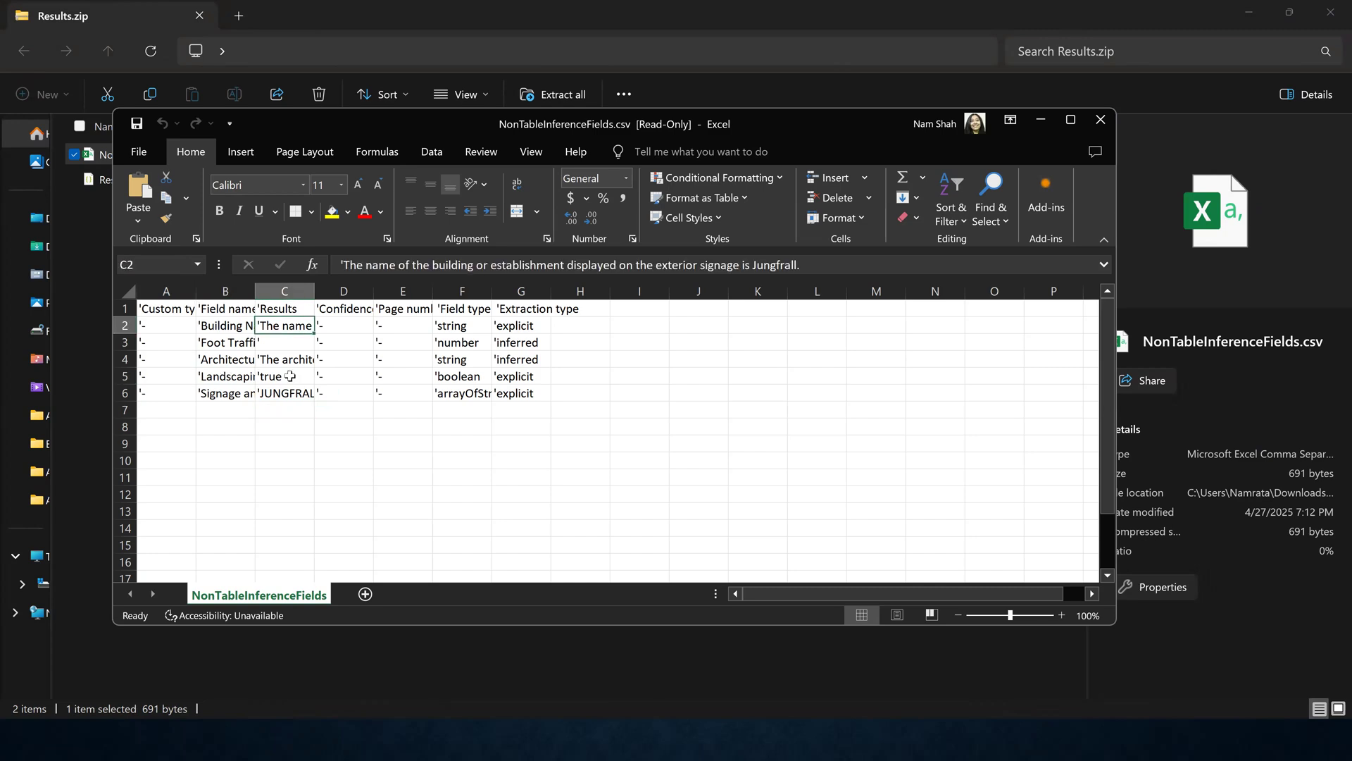
left_click(308, 410)
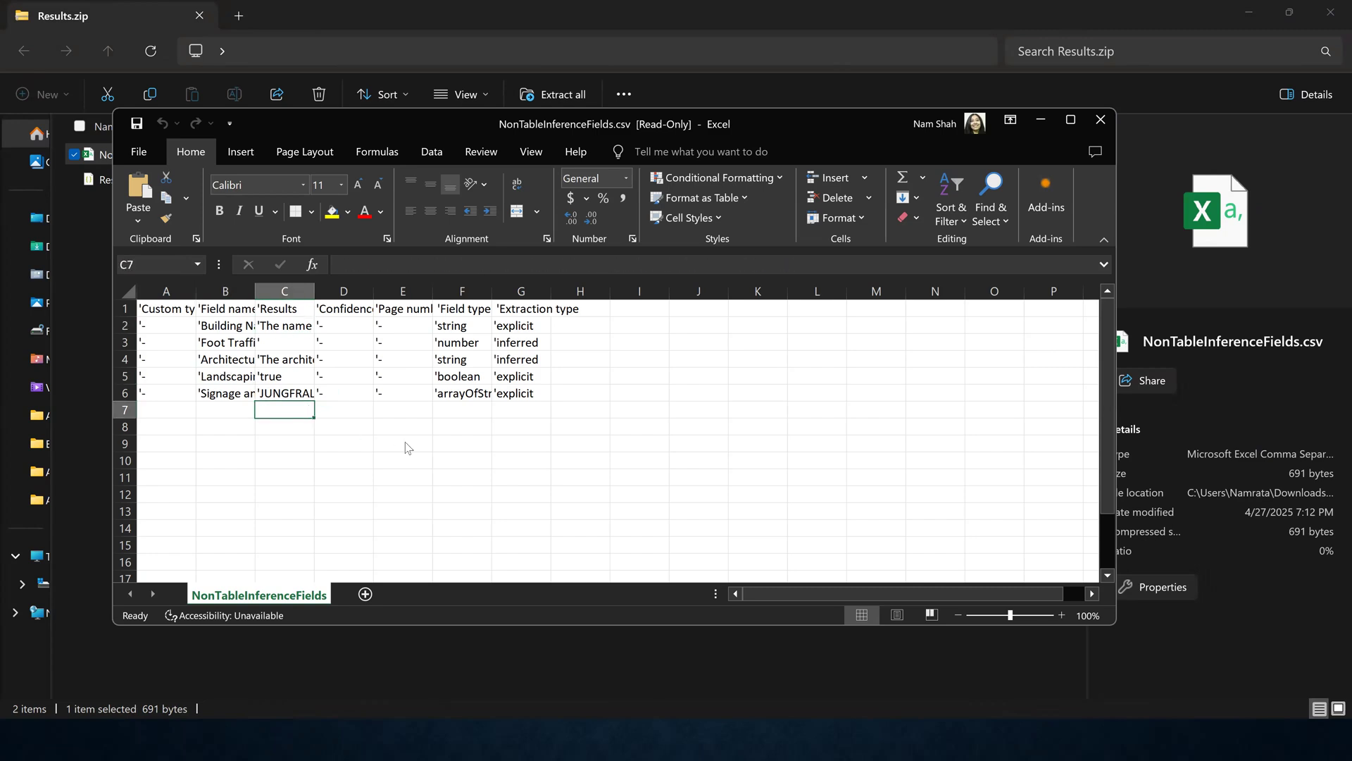
Step: Return to the project test page in Chrome and review the extractions table with the Field name column widened
key("alt+Tab")
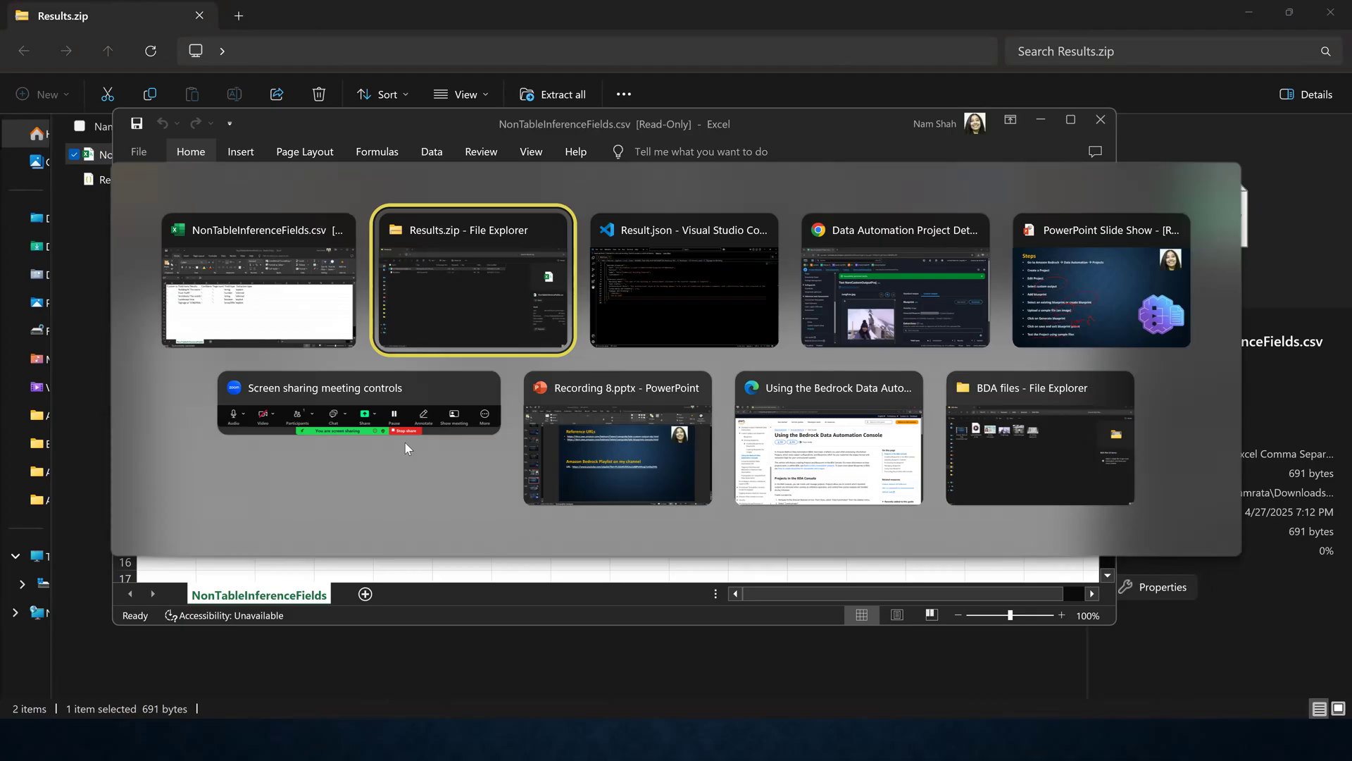
key("alt+Tab")
key("alt+Tab")
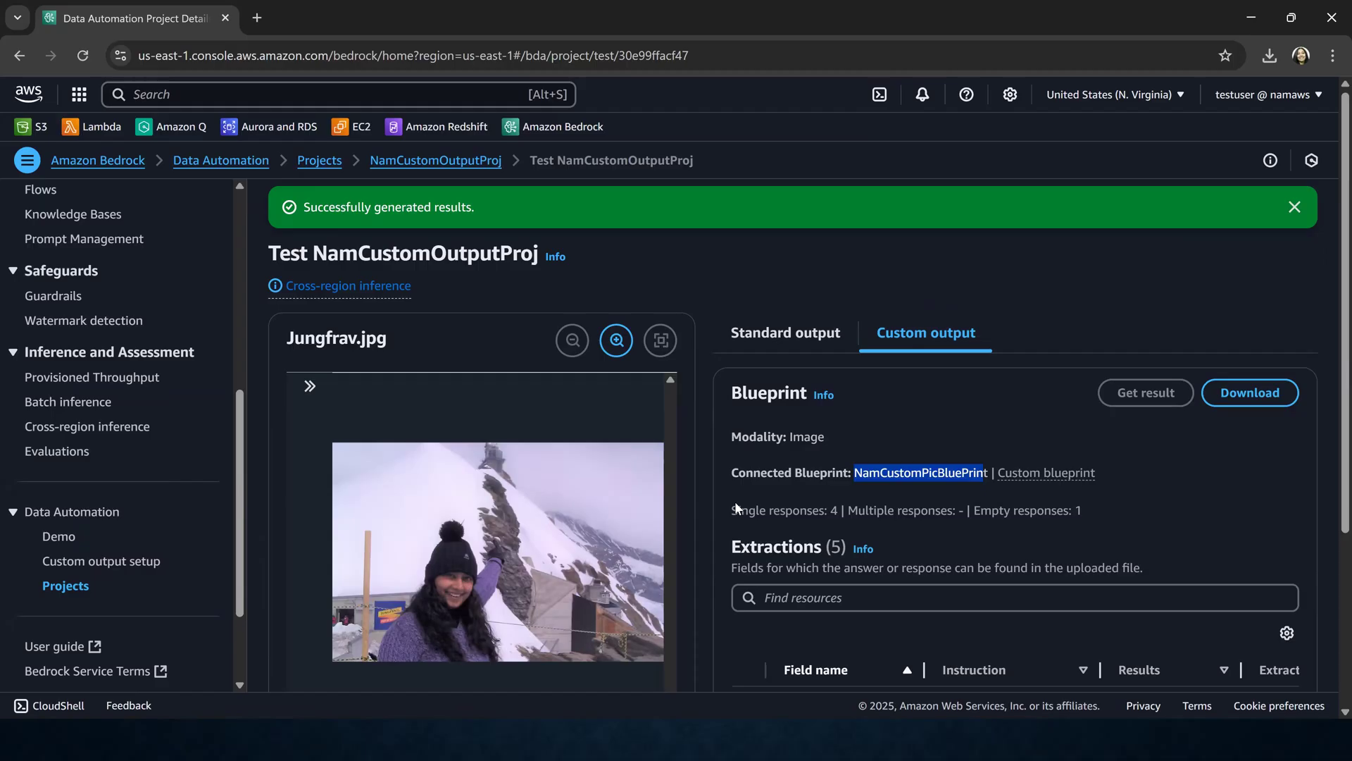
left_click(1179, 482)
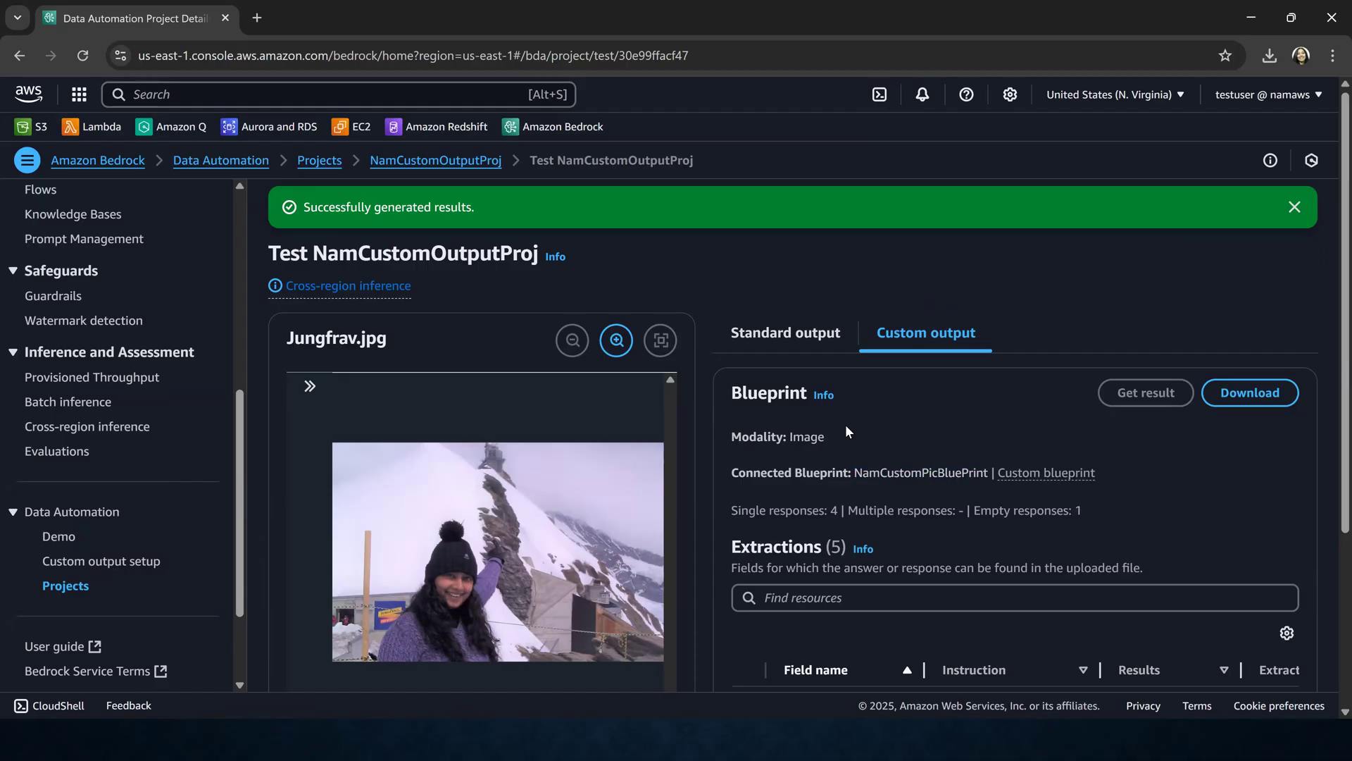
scroll(855, 517, "down", 3)
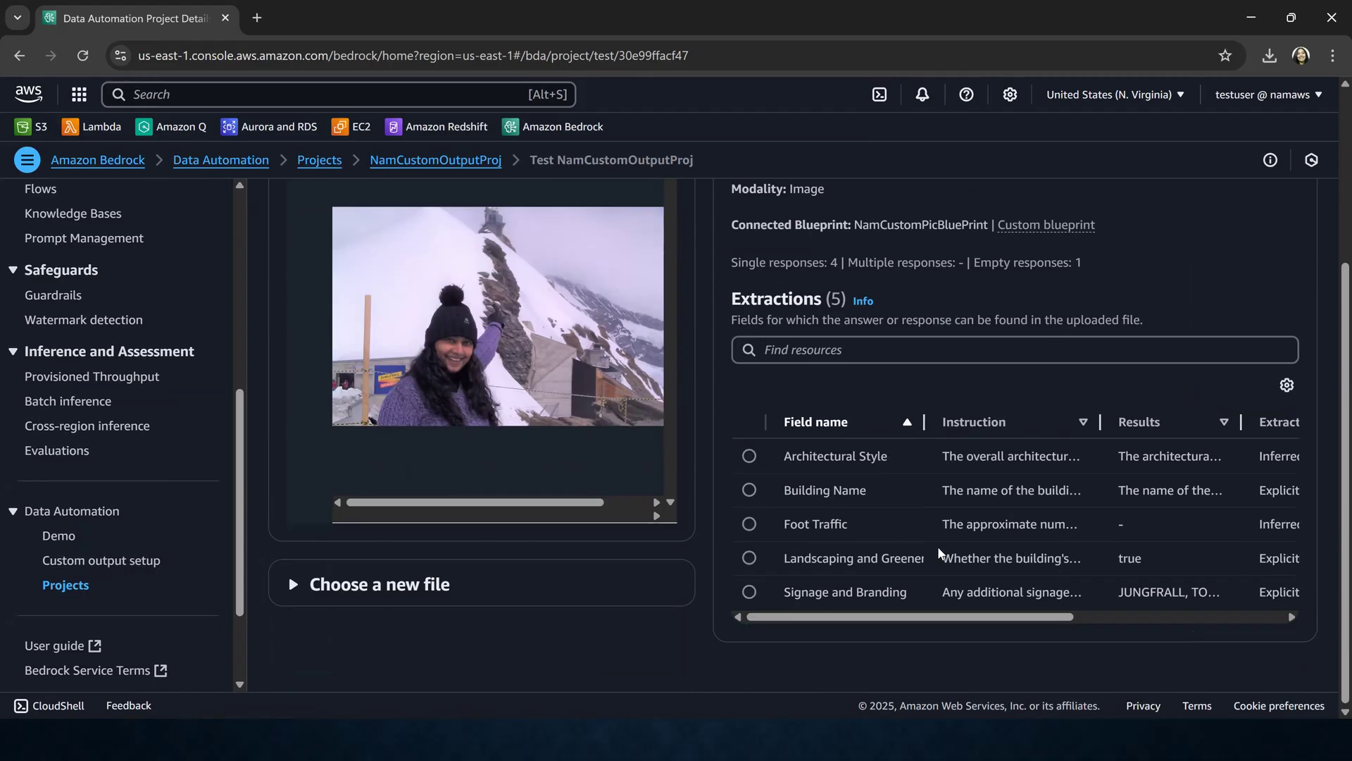
left_click_drag(923, 422, 1054, 465)
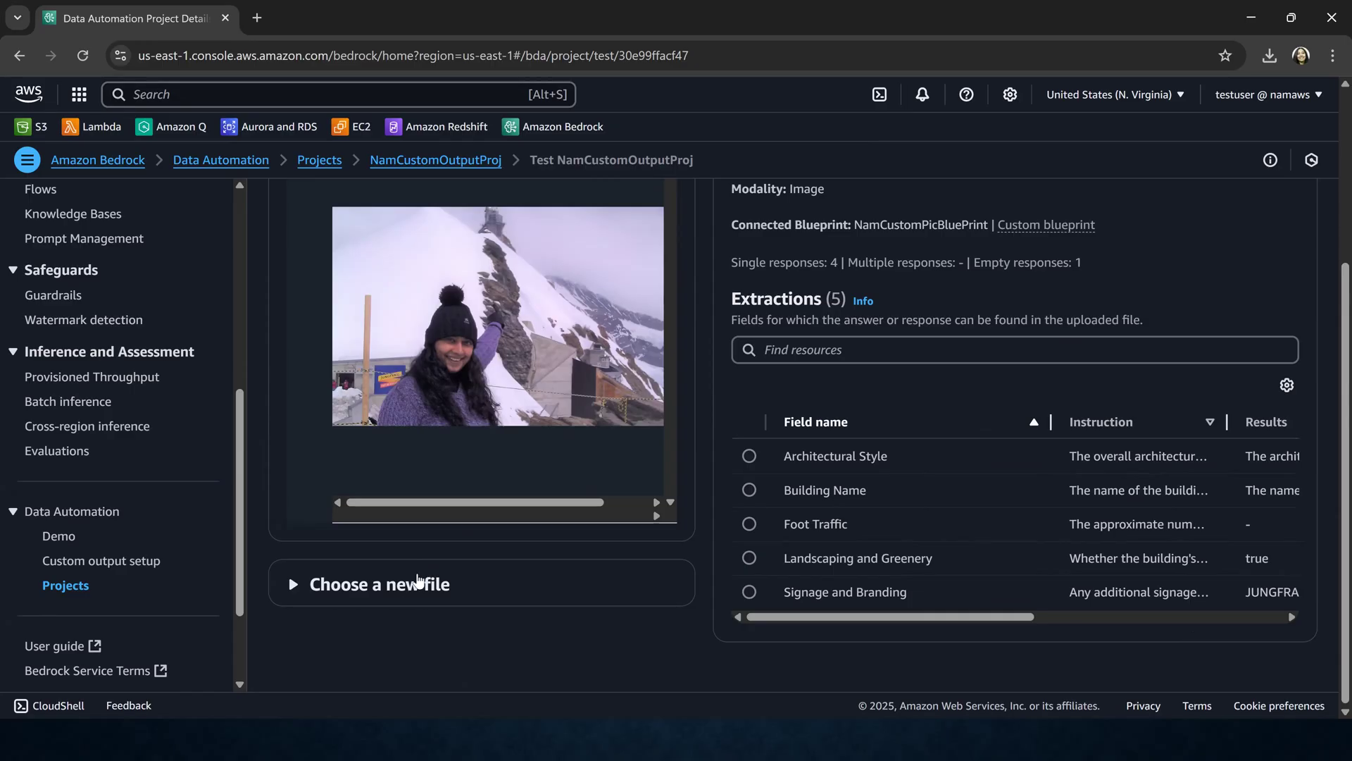
Step: Begin choosing a new test file from the computer and copy Effiel Tower.jpg from Pictures into the BDA files folder
left_click(420, 583)
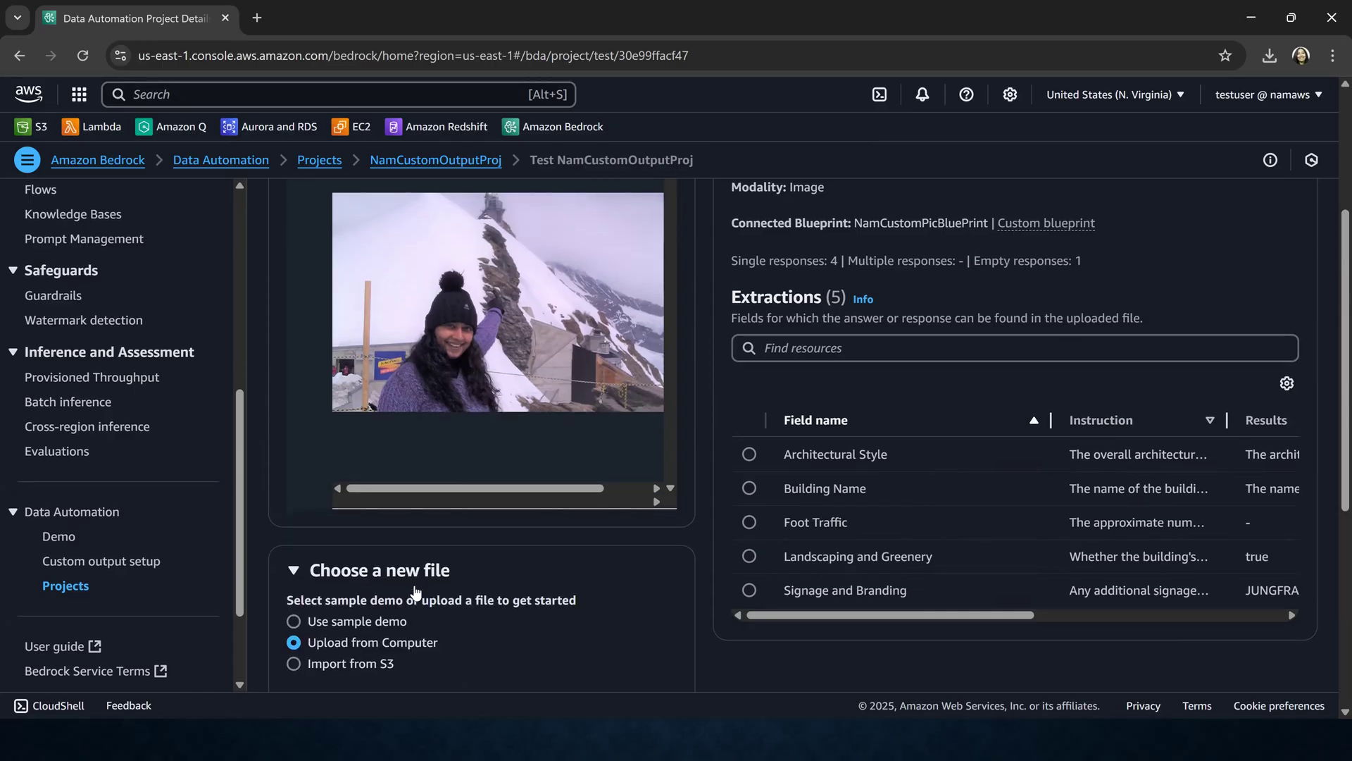
scroll(413, 591, "down", 2)
left_click(363, 552)
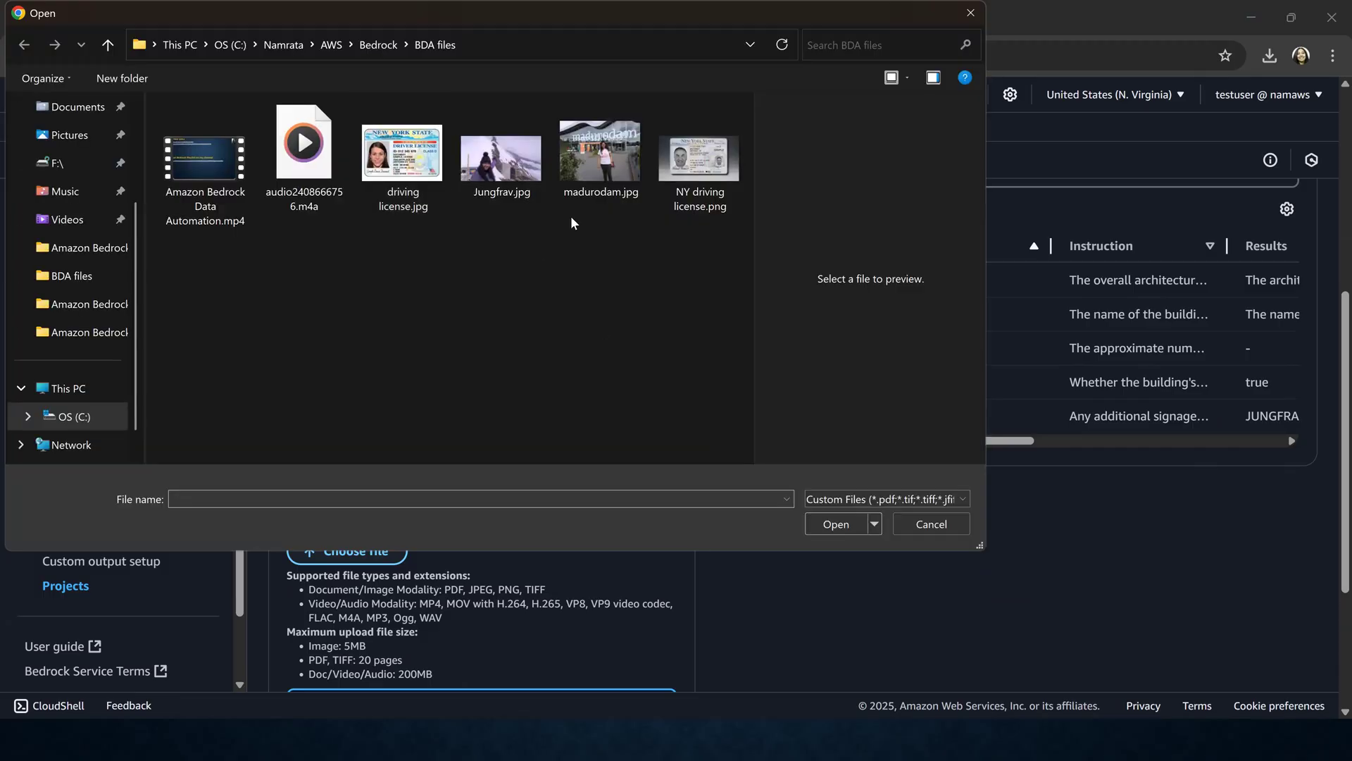
left_click(596, 148)
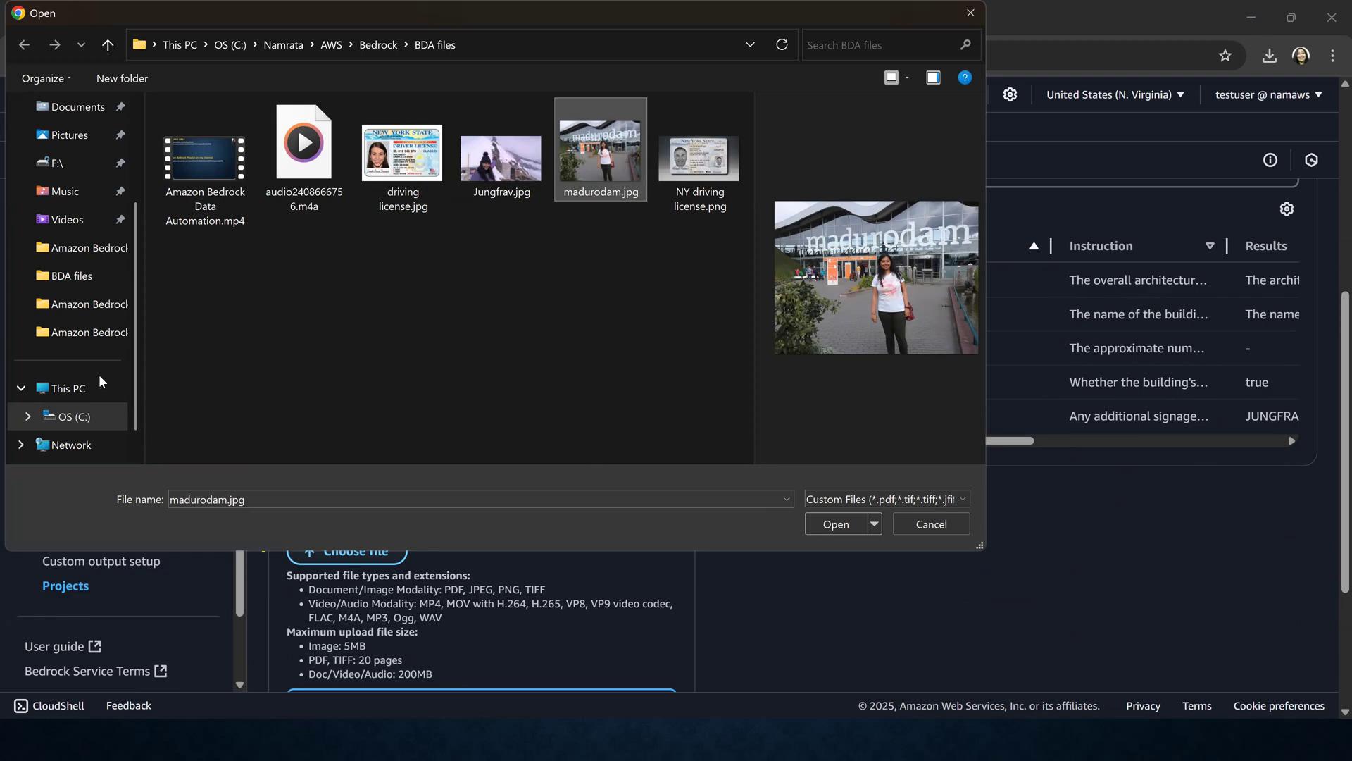
left_click(70, 135)
left_click(490, 294)
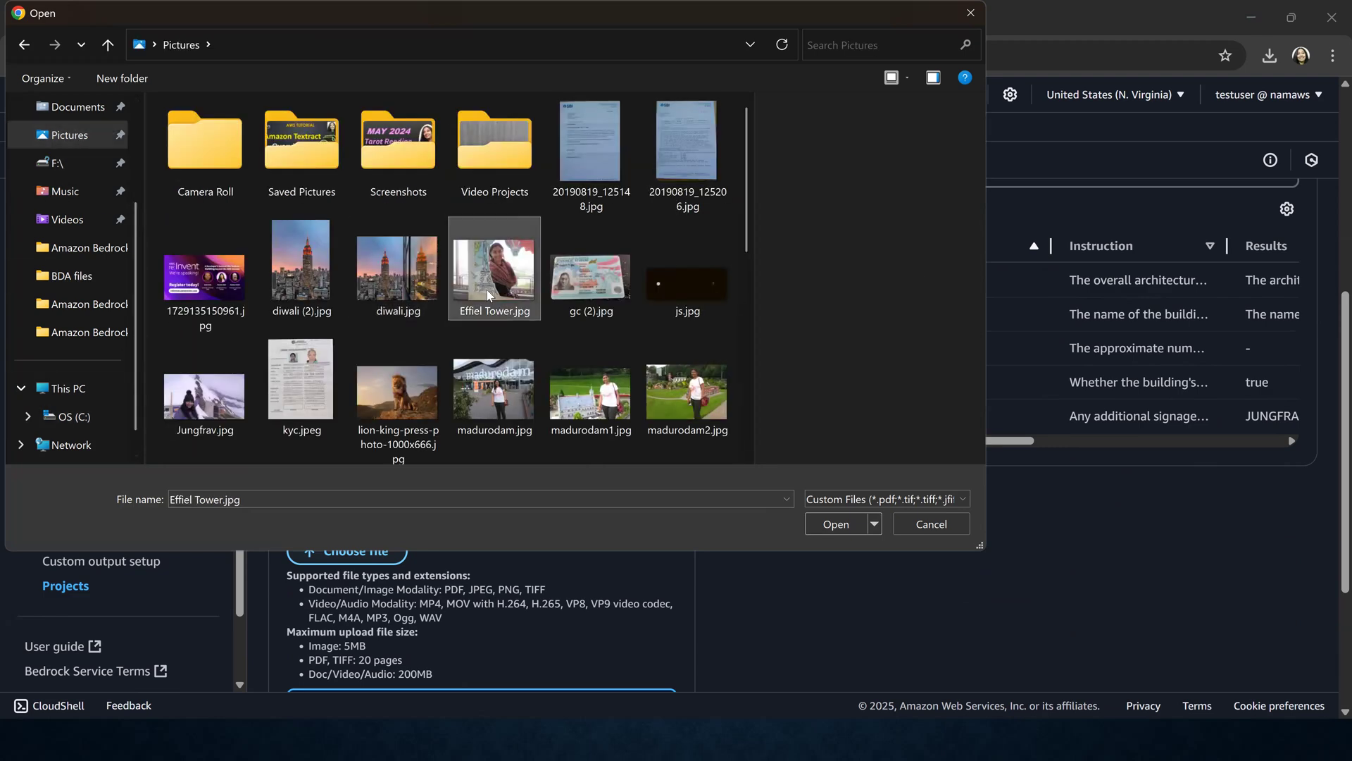
double_click(488, 290)
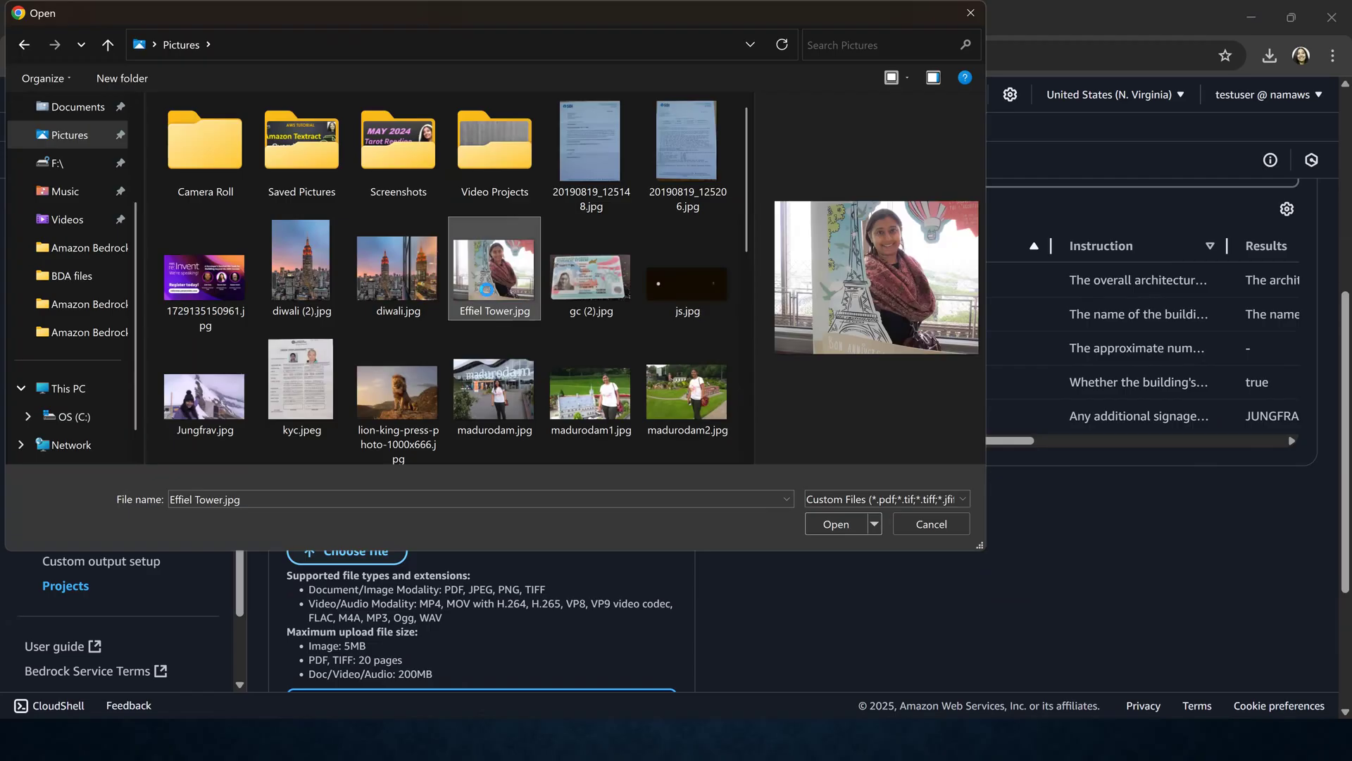
right_click(485, 290)
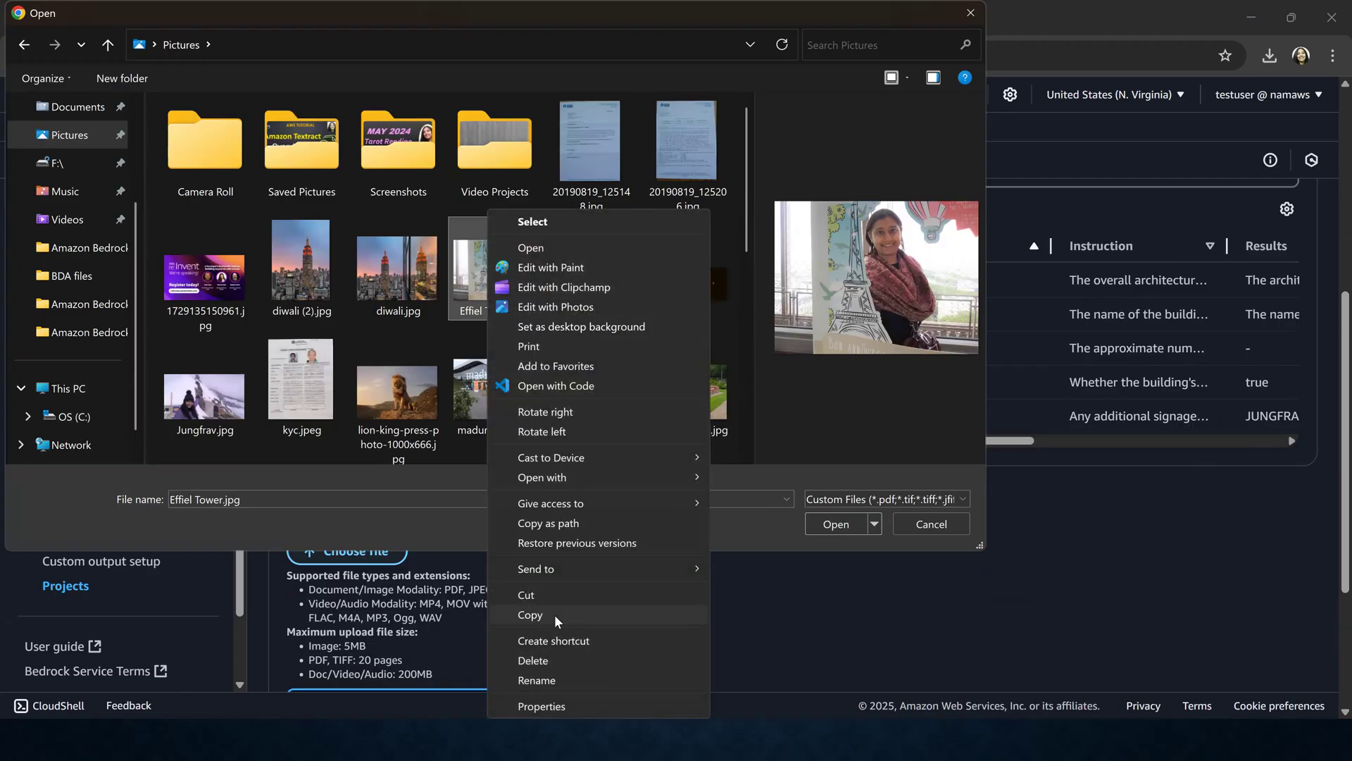
left_click(555, 614)
left_click(72, 275)
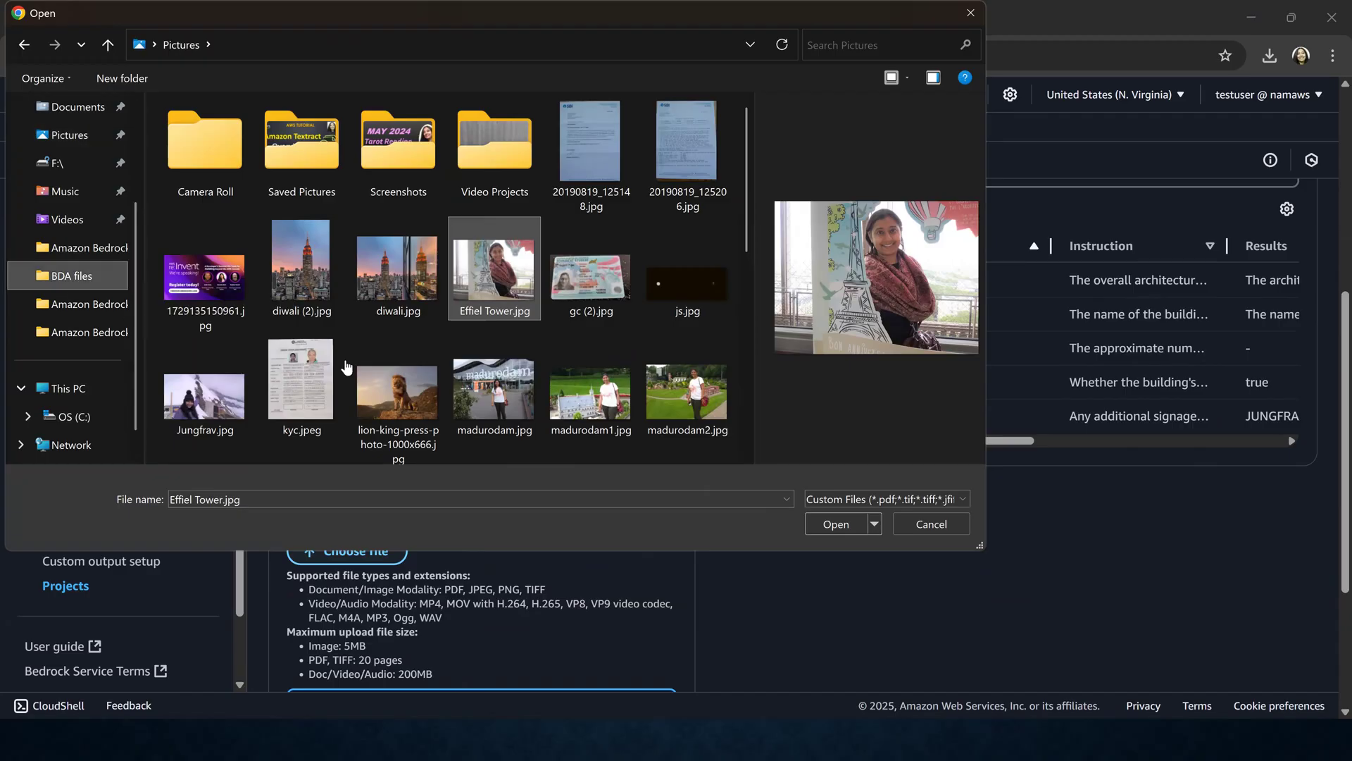
right_click(481, 346)
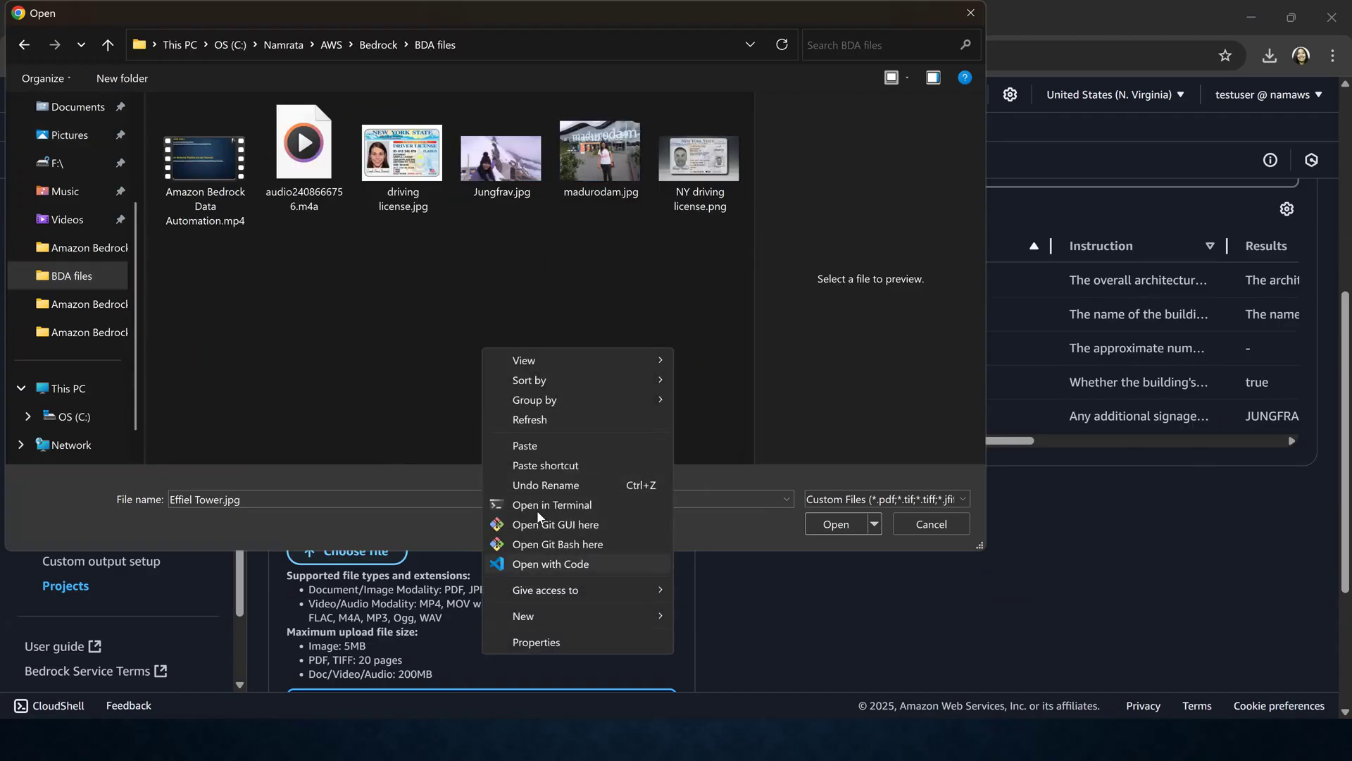
left_click(534, 447)
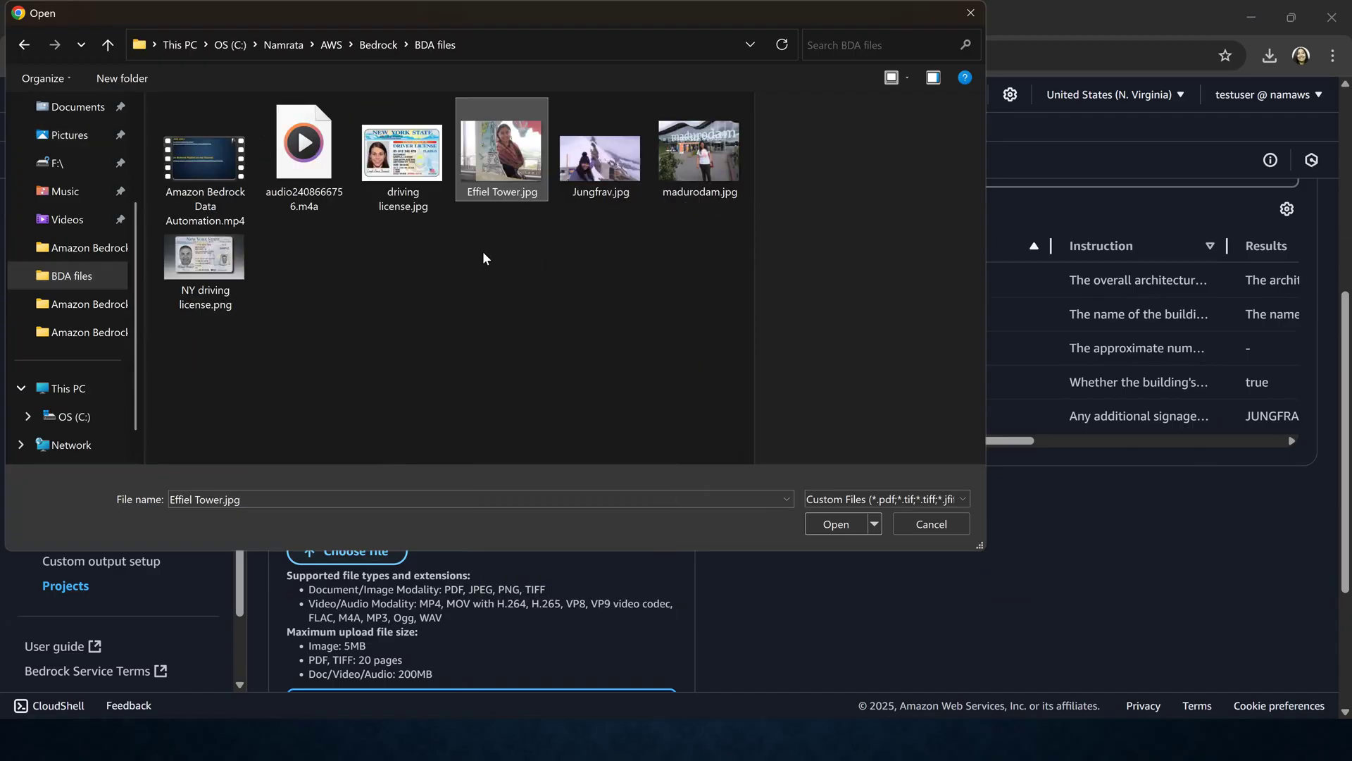
Step: Upload Effiel Tower.jpg from the BDA files folder as the new test file and generate its results
left_click(827, 524)
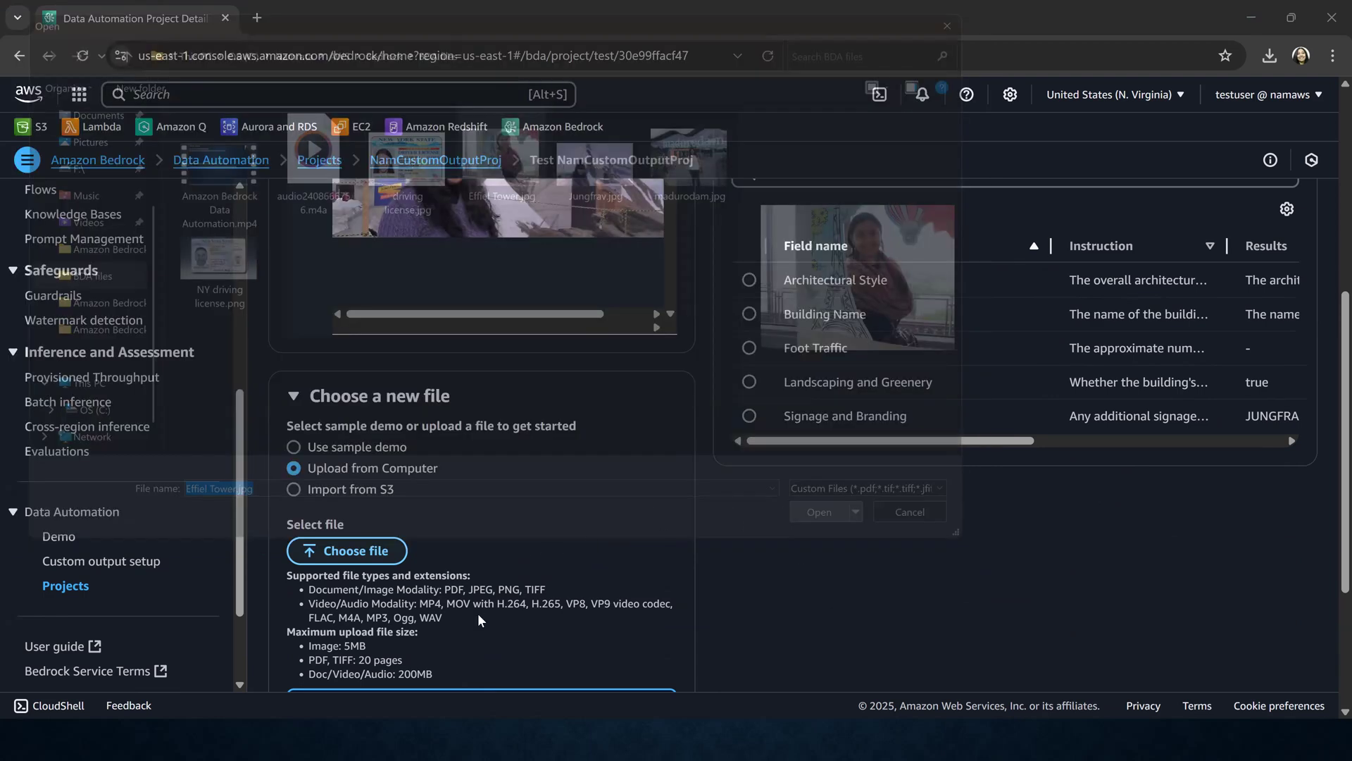
scroll(377, 644, "down", 2)
scroll(374, 624, "down", 2)
left_click(374, 624)
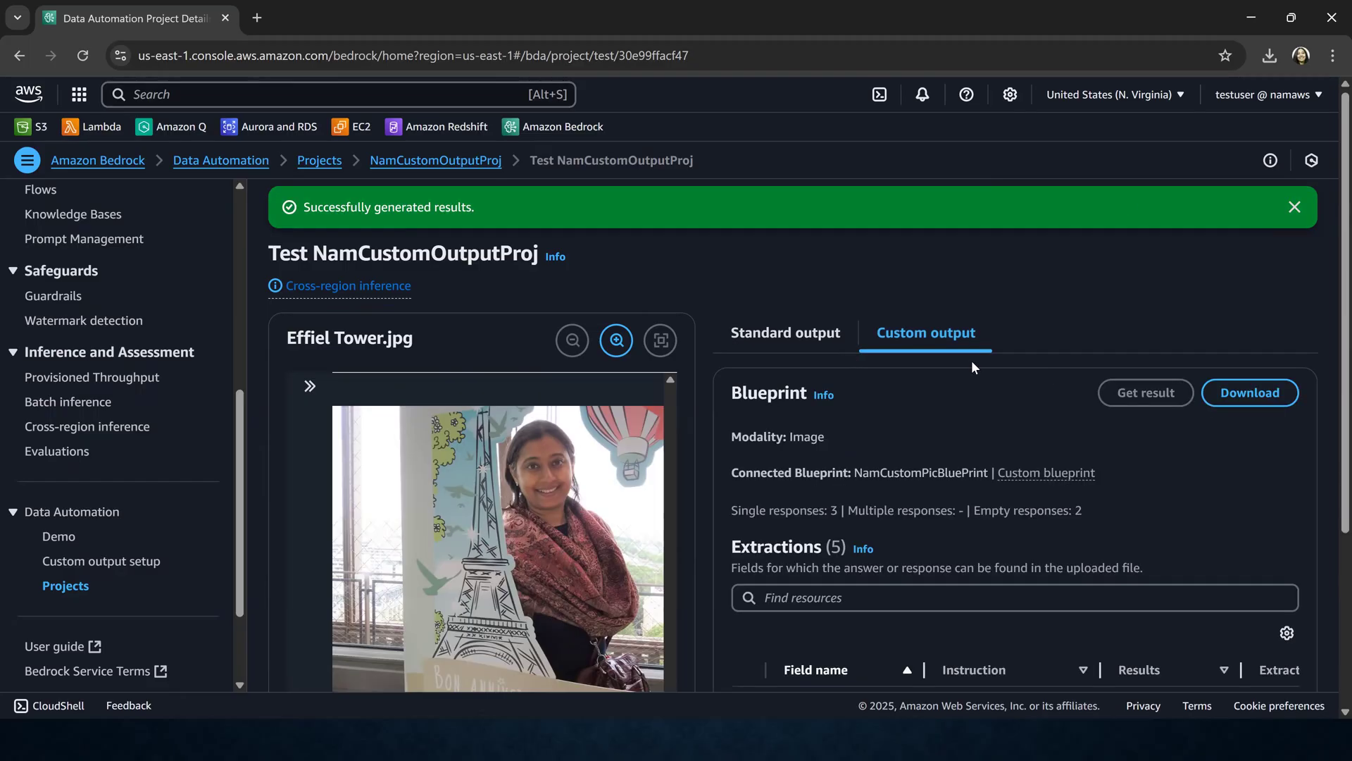
Step: Examine the extracted fields for Effiel Tower.jpg, widening the Results column to read the values and extraction types
scroll(908, 395, "down", 4)
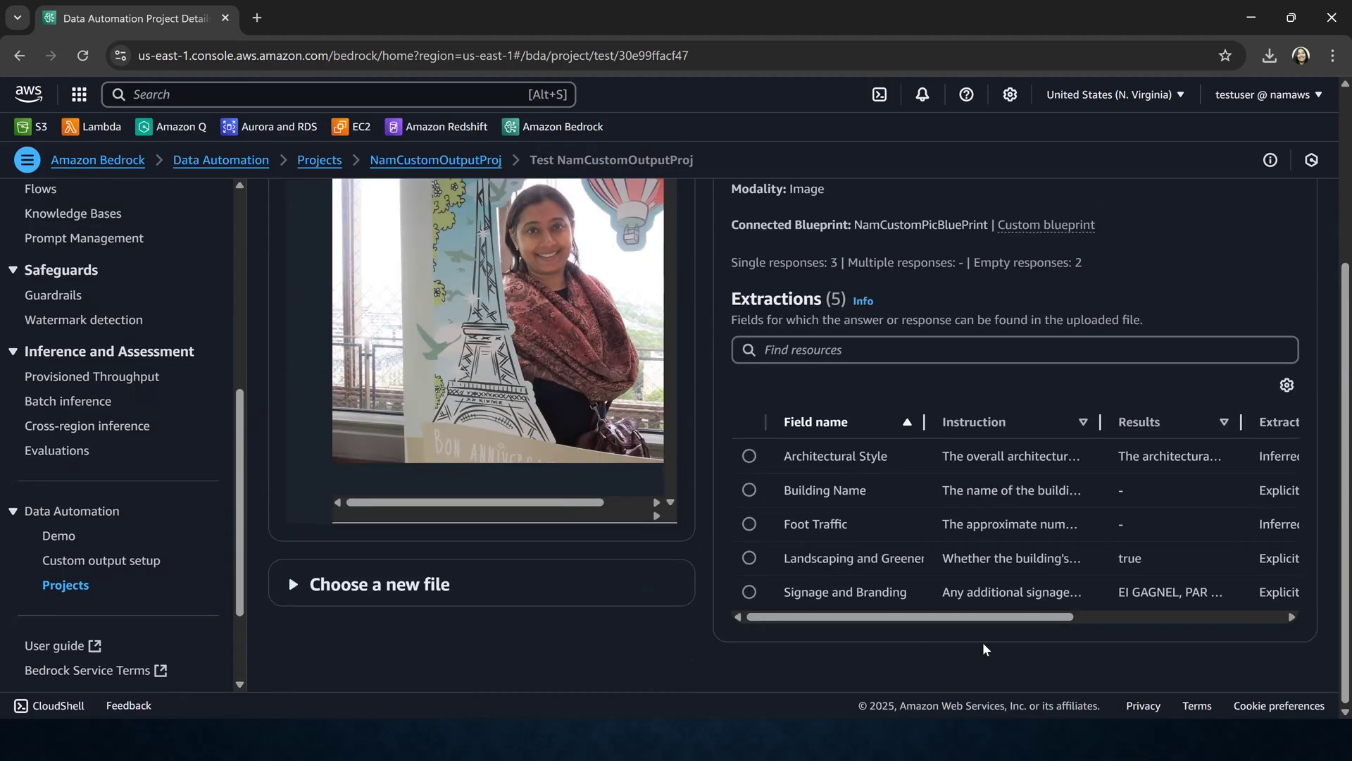
left_click_drag(988, 618, 1039, 645)
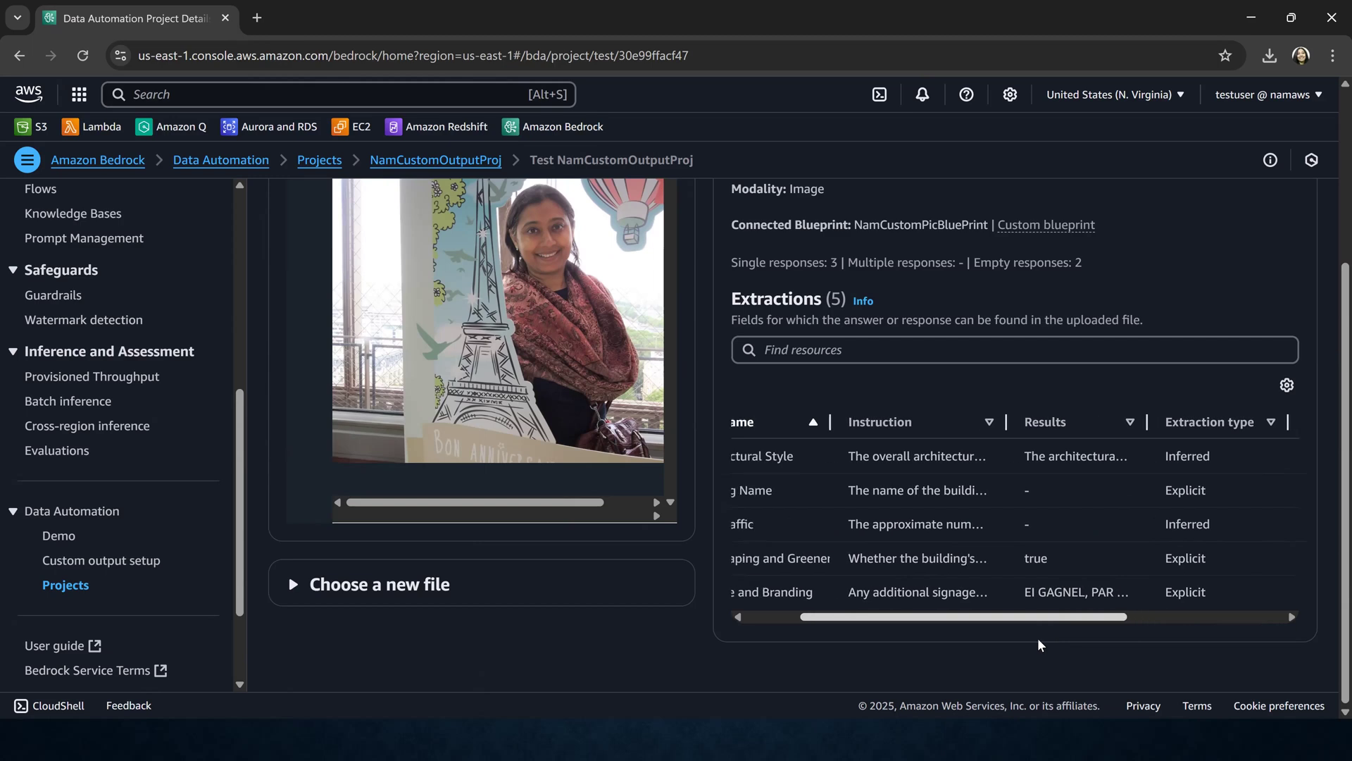
left_click_drag(1149, 421, 1318, 438)
left_click_drag(1030, 619, 1085, 618)
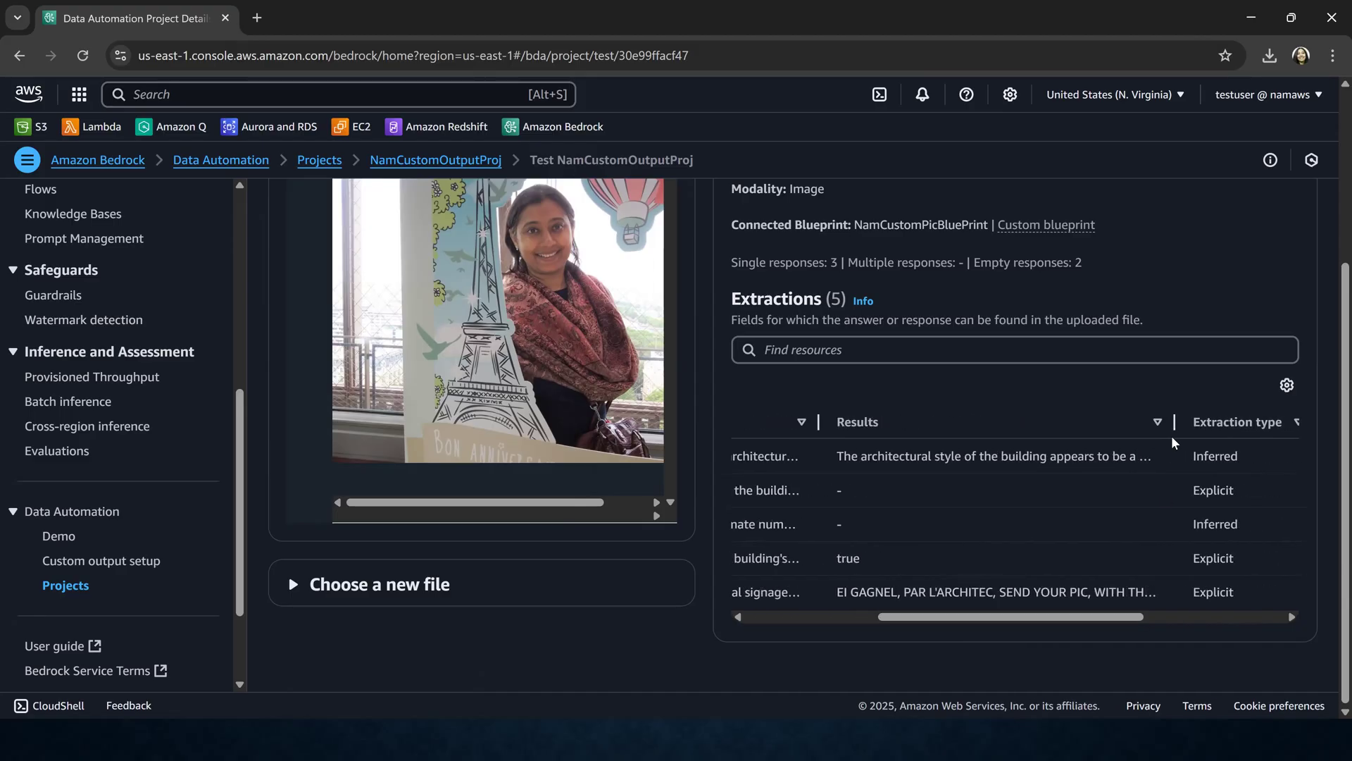
Step: Download the custom output for Effiel Tower.jpg and open Result.json from the new archive in Visual Studio Code
scroll(1142, 396, "up", 3)
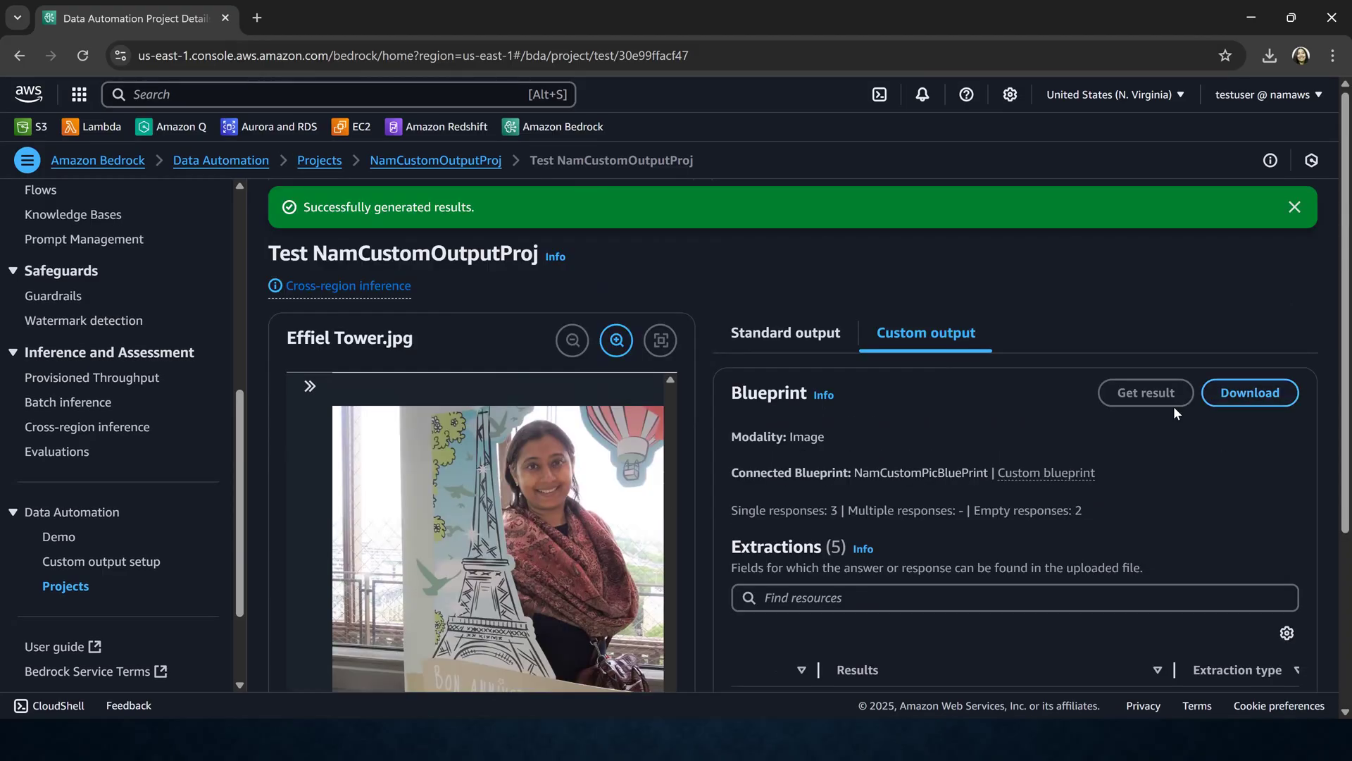
left_click(1267, 397)
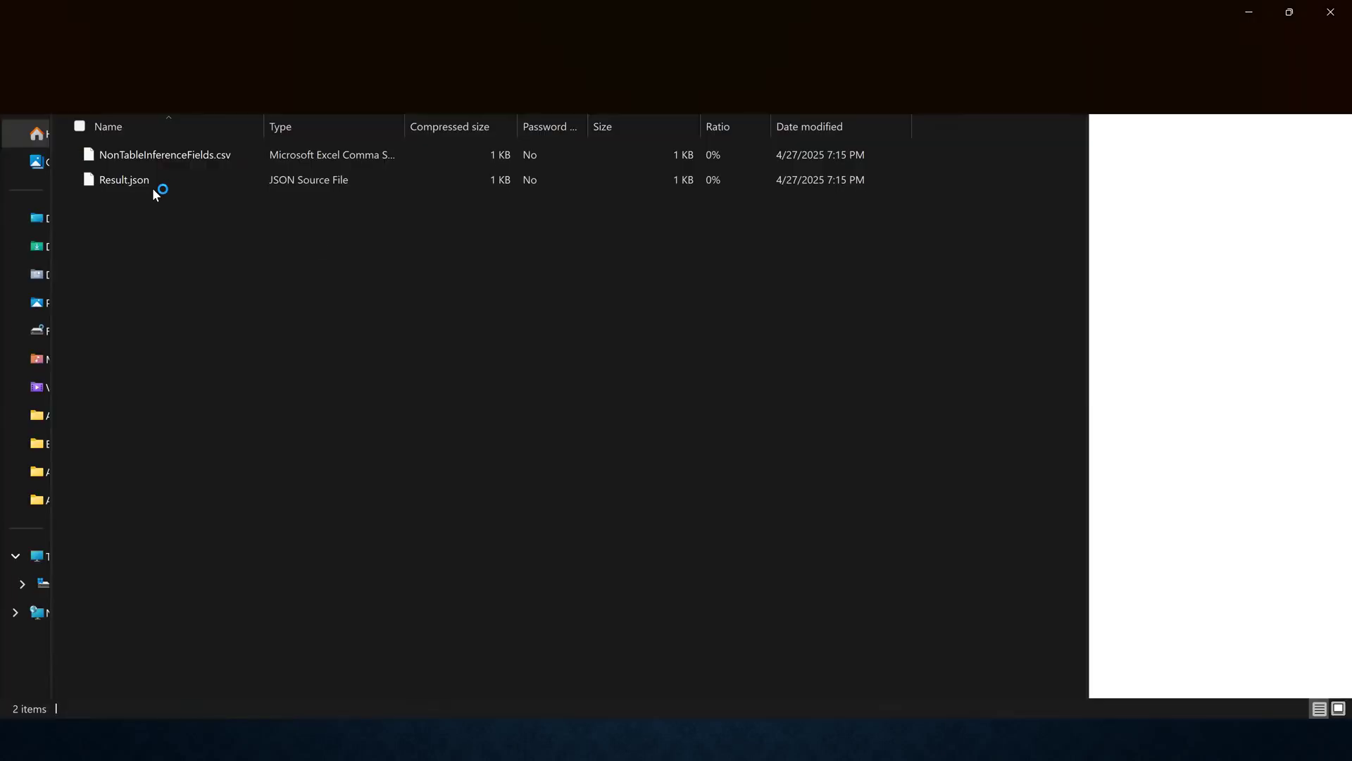
left_click(155, 189)
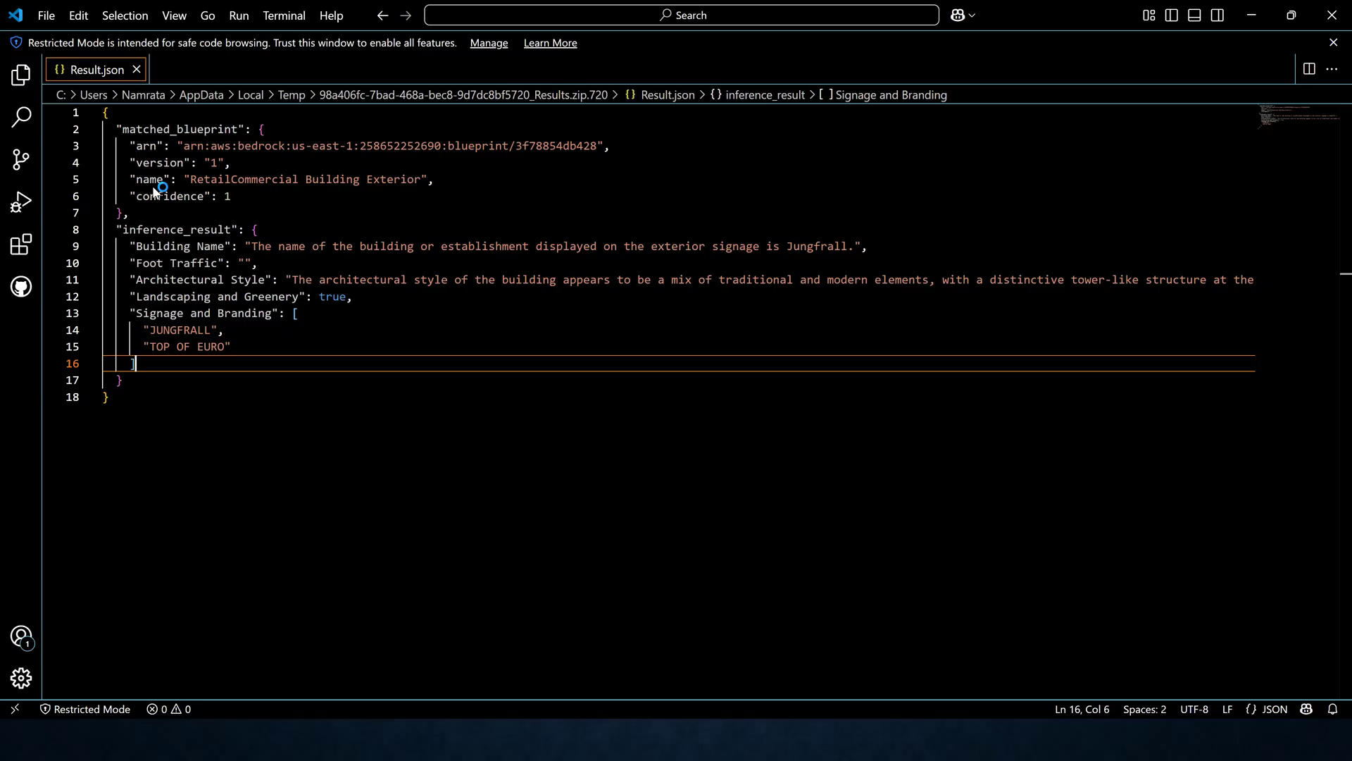
Step: Examine the matched blueprint and the Building Name and Foot Traffic values in the new Result.json
left_click(263, 246)
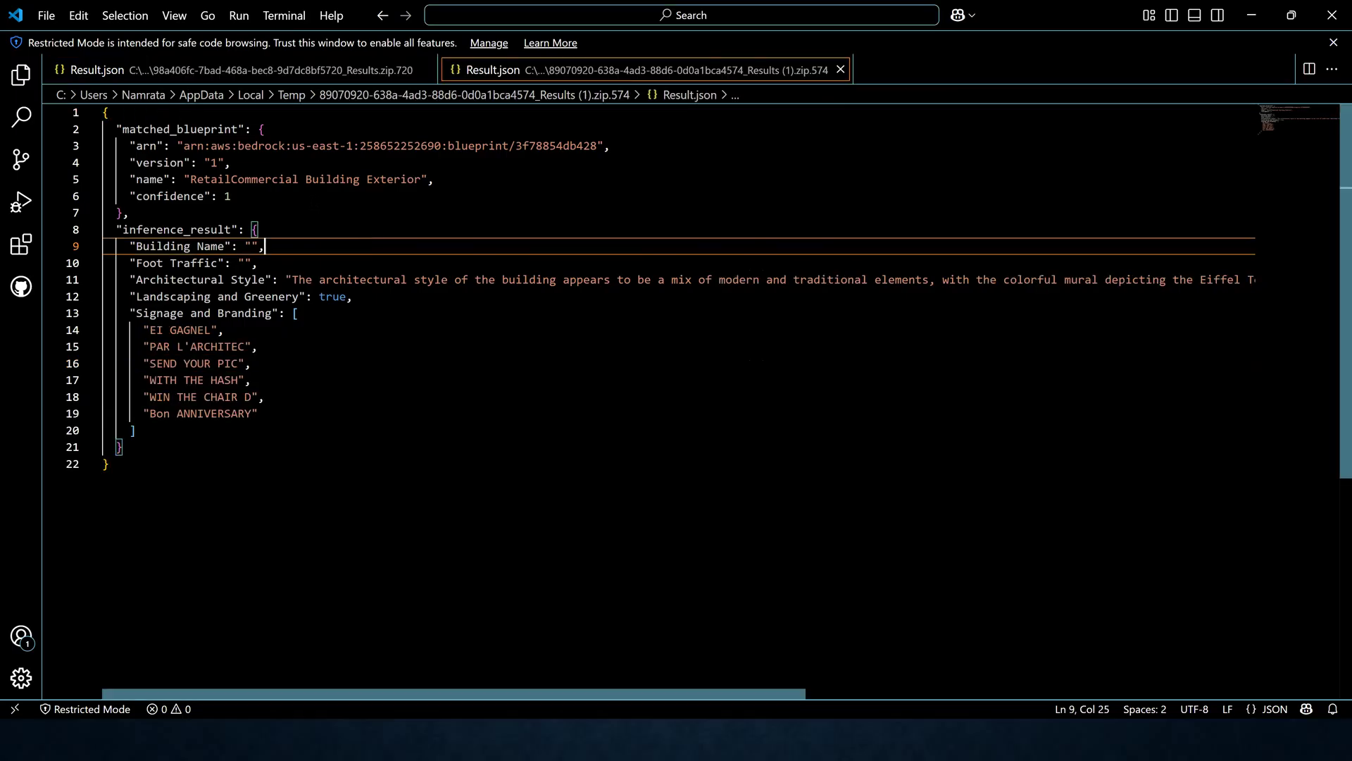
key("Up")
key("Up")
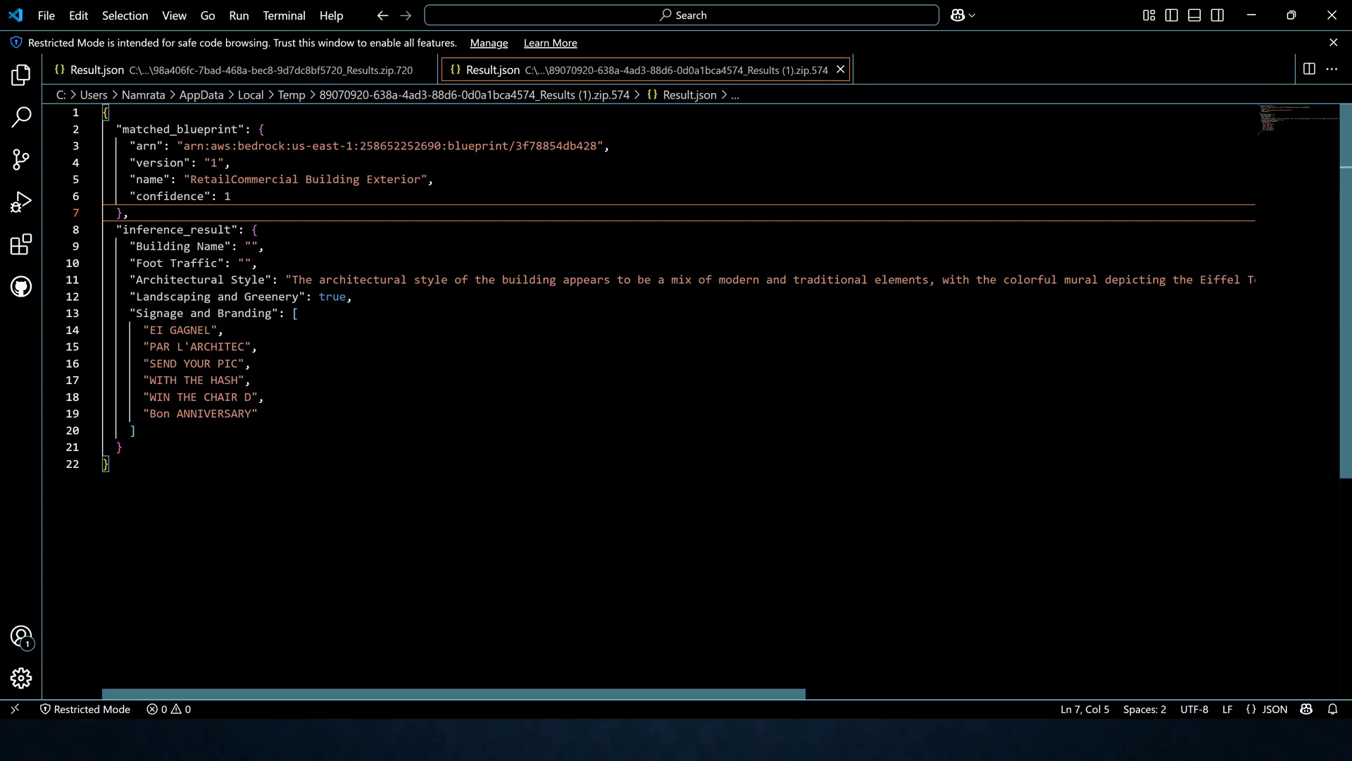
left_click(251, 246)
left_click(245, 262)
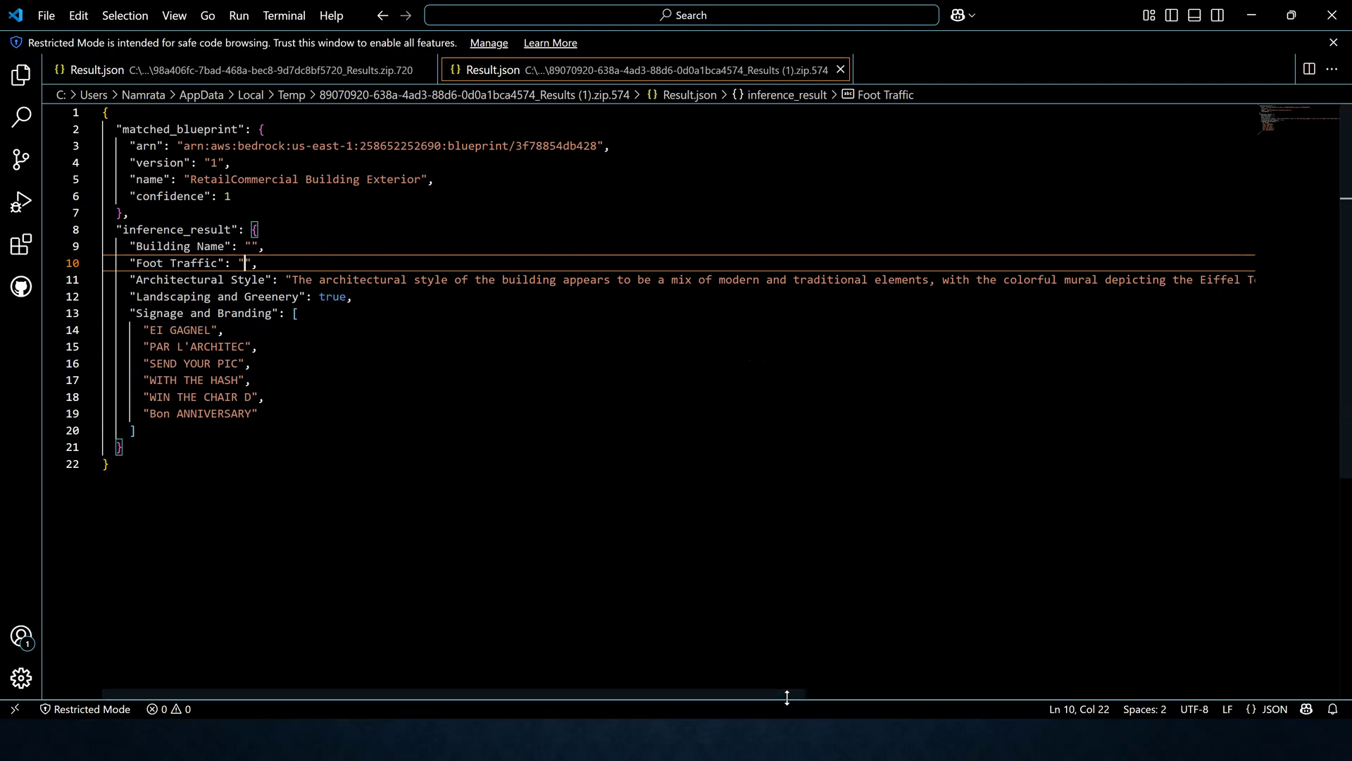
Step: Examine the Architectural Style, Landscaping and Greenery, and Signage and Branding values in the new Result.json
left_click(346, 296)
left_click_drag(346, 297, 1227, 280)
left_click(1227, 279)
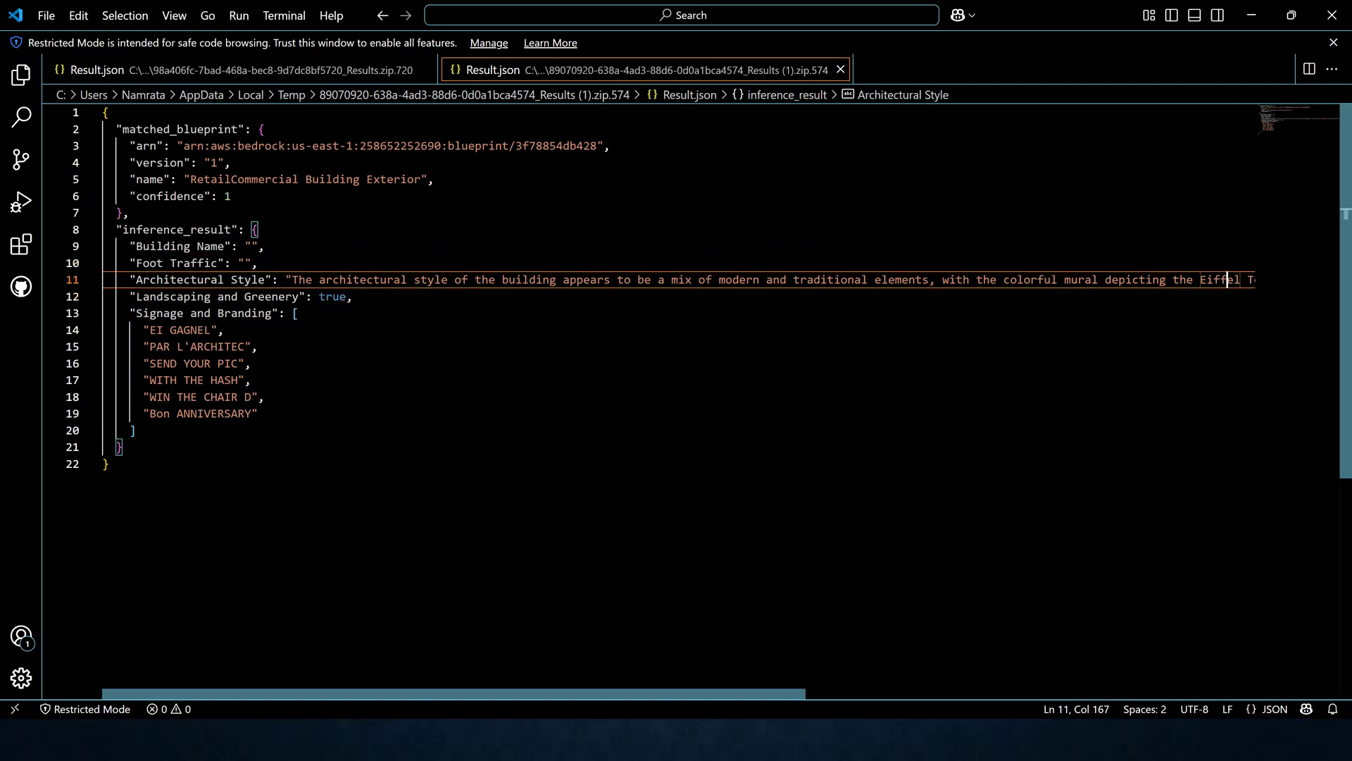
left_click_drag(803, 695, 247, 676)
double_click(332, 296)
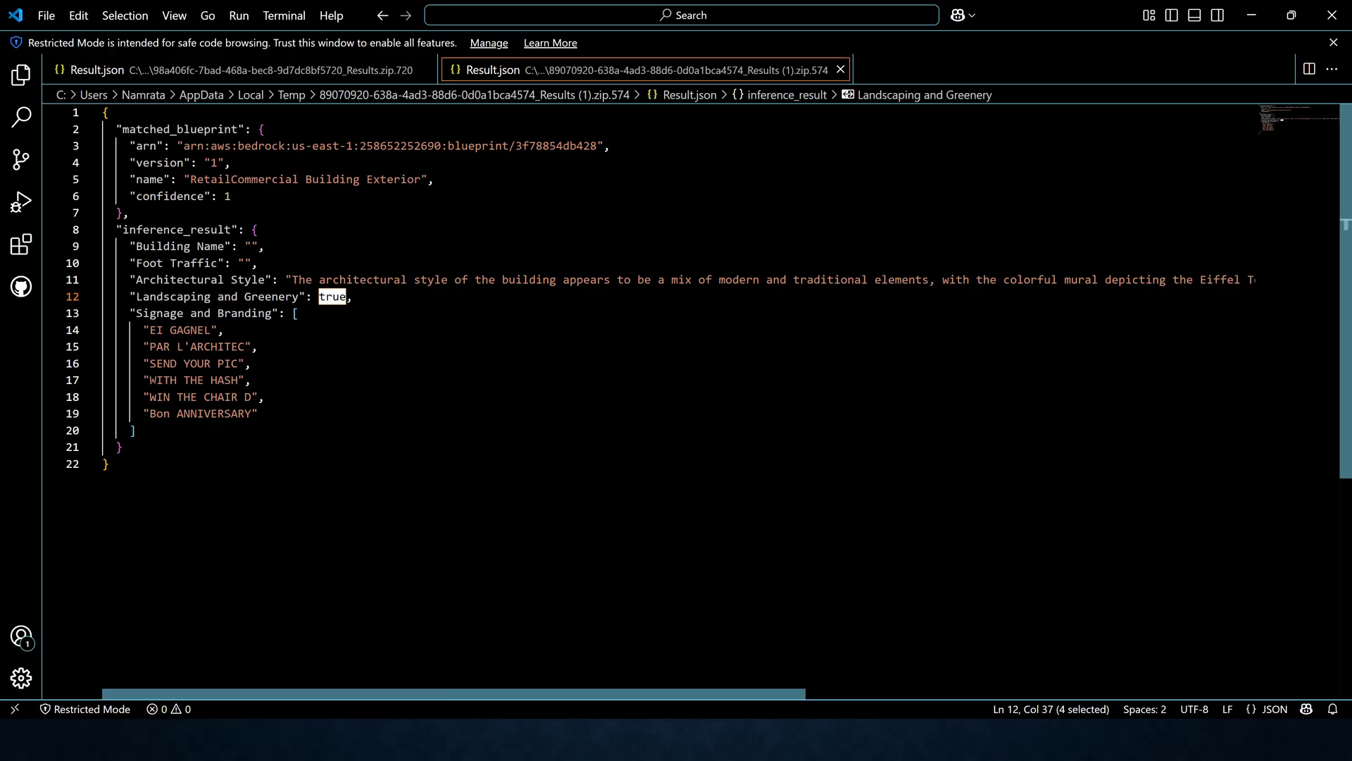
left_click_drag(149, 414, 258, 414)
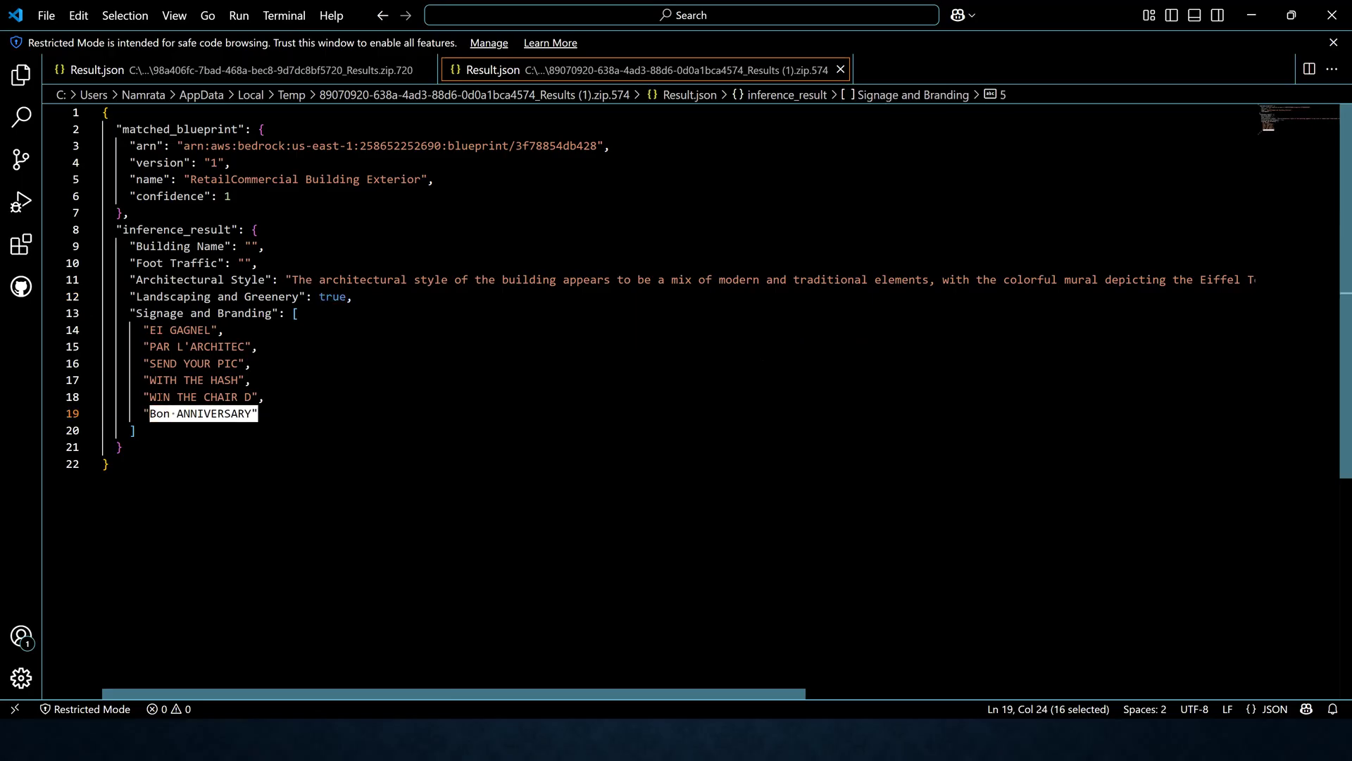
Step: Check the remaining Signage and Branding entries in Result.json against the Effiel Tower.jpg preview on the project's test page in Chrome
left_click_drag(143, 381, 245, 380)
left_click_drag(149, 363, 244, 363)
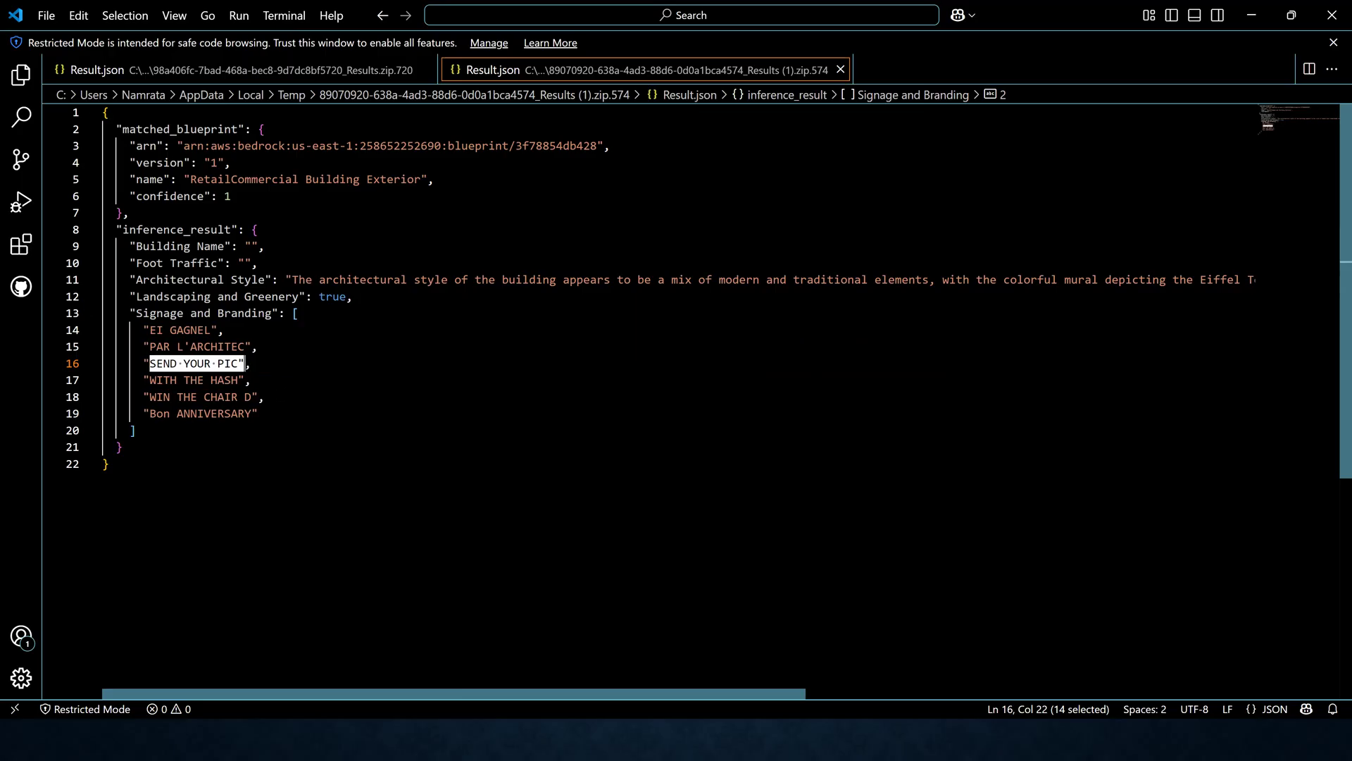
key("alt+Tab")
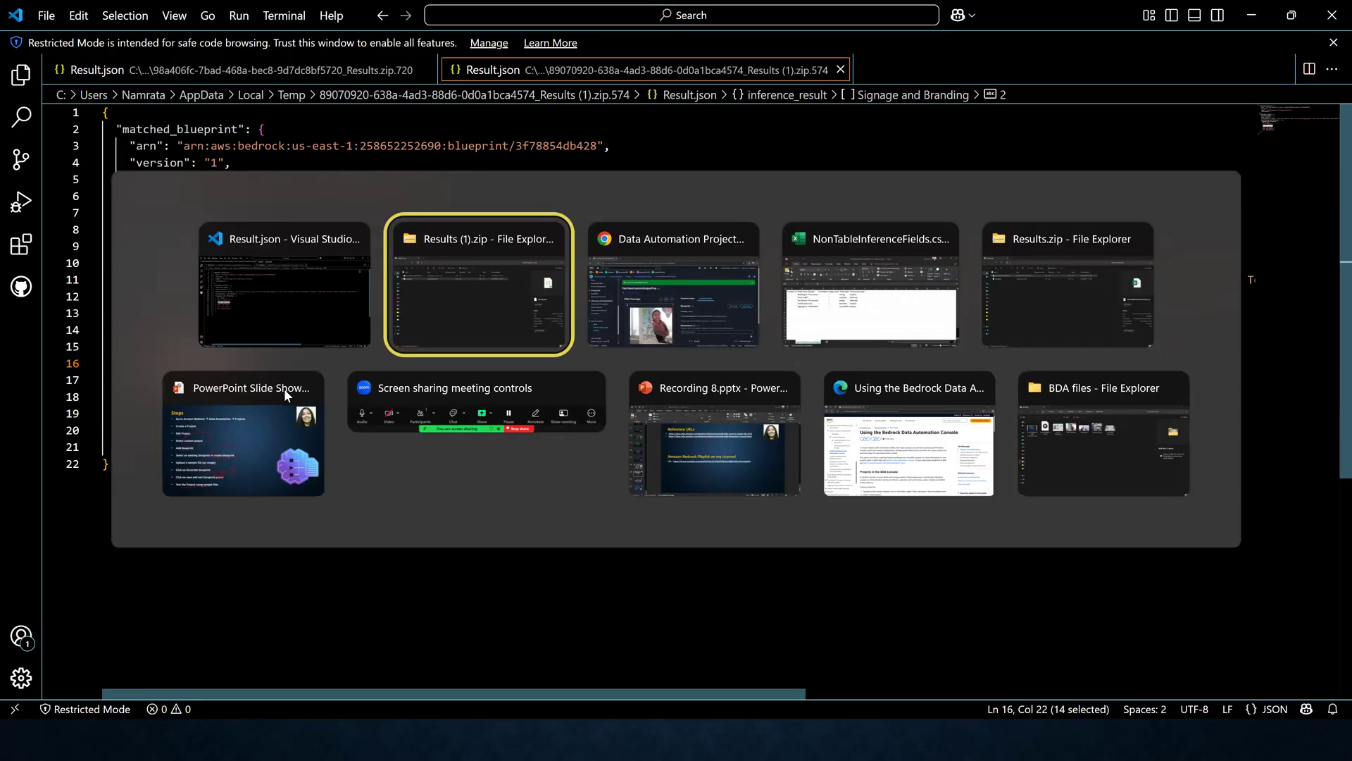
key("alt+Tab")
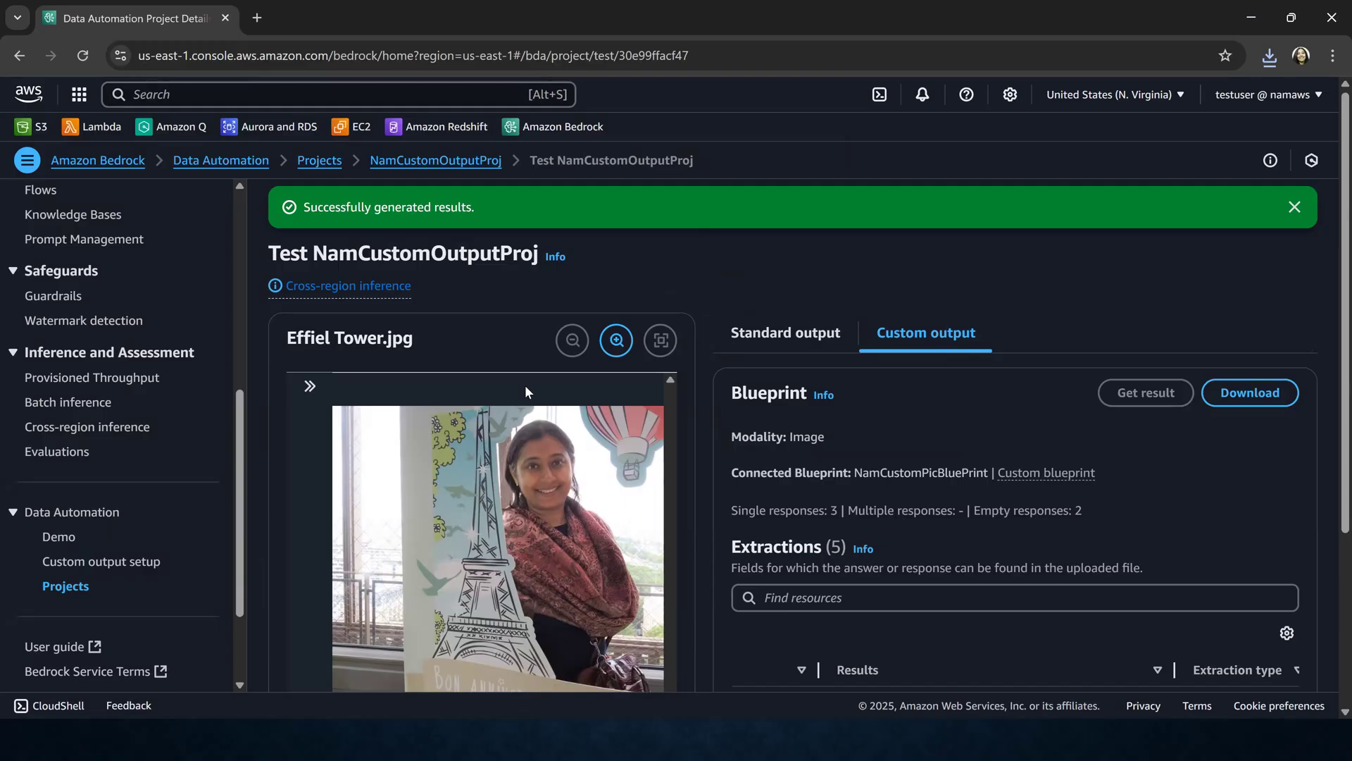
scroll(526, 384, "down", 3)
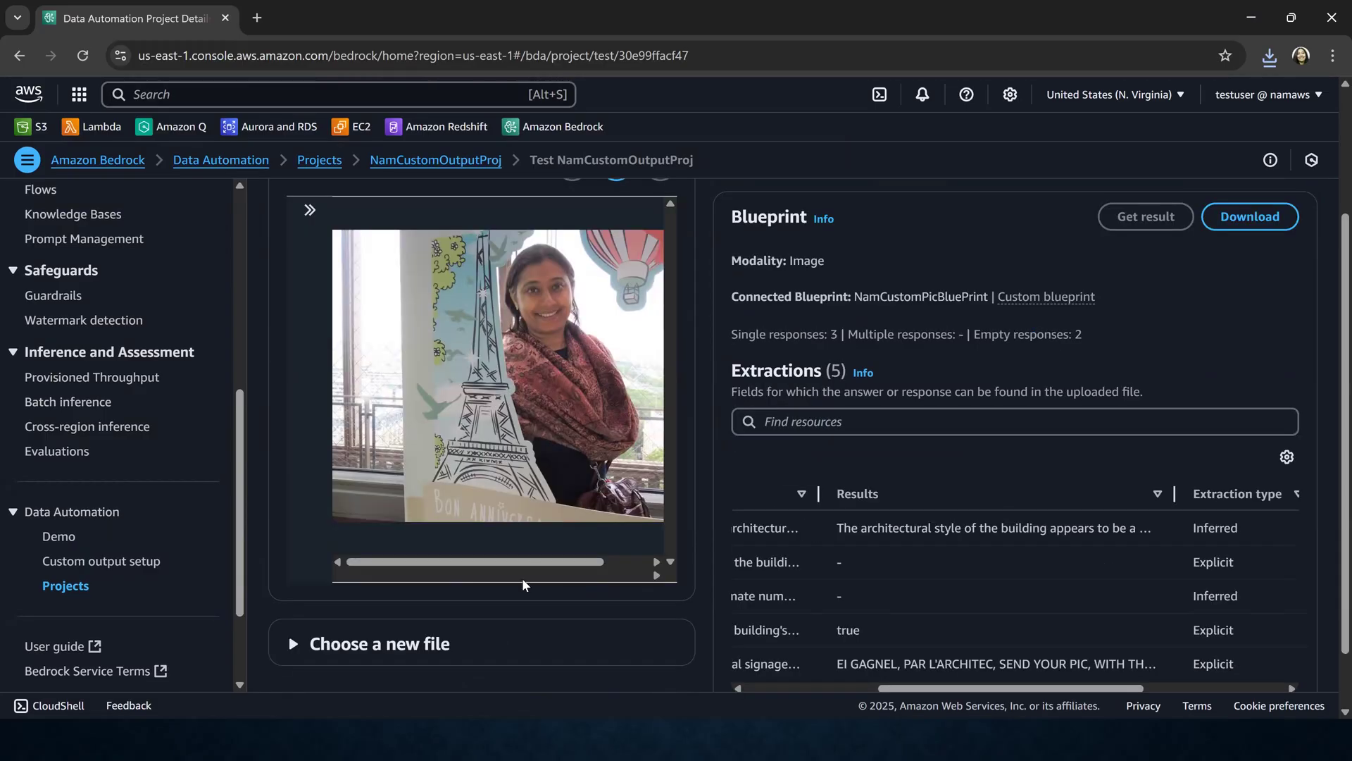
left_click_drag(546, 564, 658, 561)
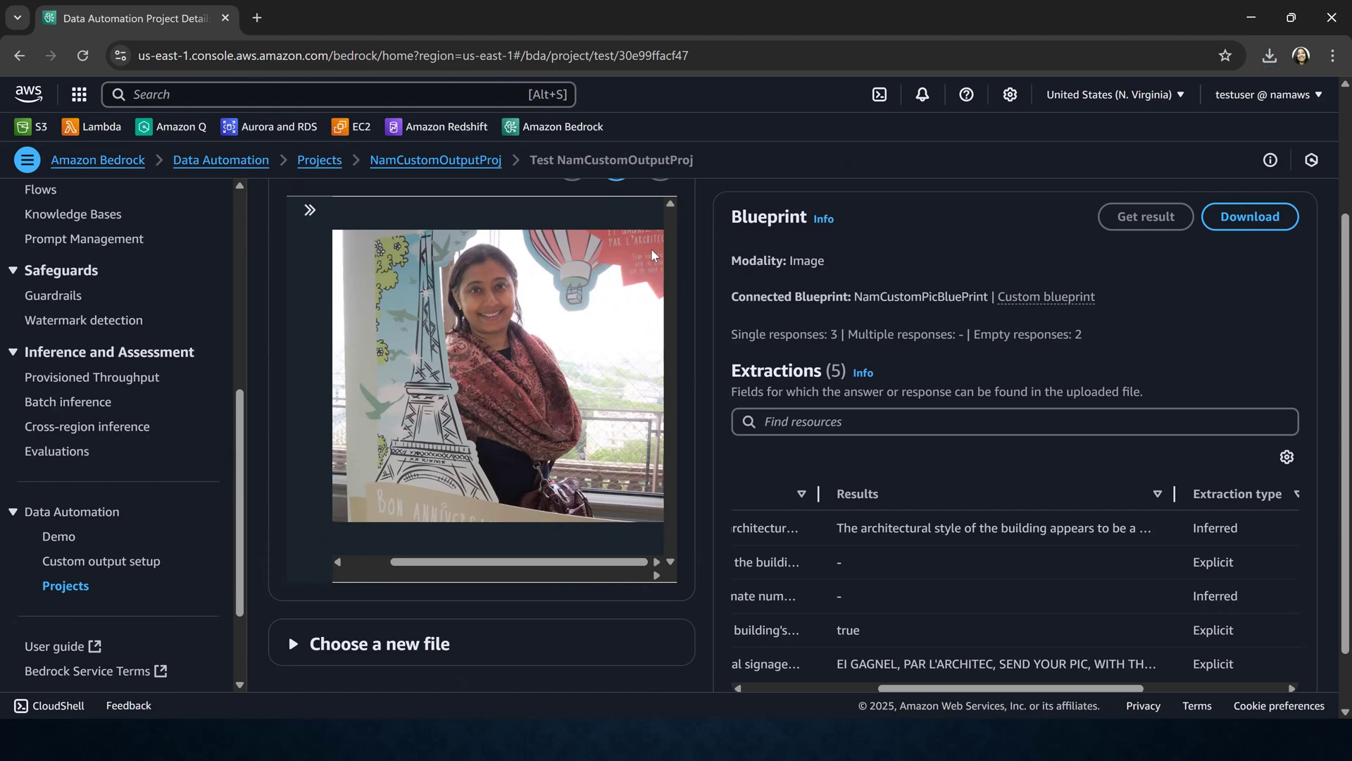
Step: Switch to the BDA files folder in File Explorer and open Effiel Tower.jpg in a maximized Photos window
key("alt+Tab")
key("Tab")
key("Tab")
key("Tab")
key("Tab")
key("Tab")
key("Tab")
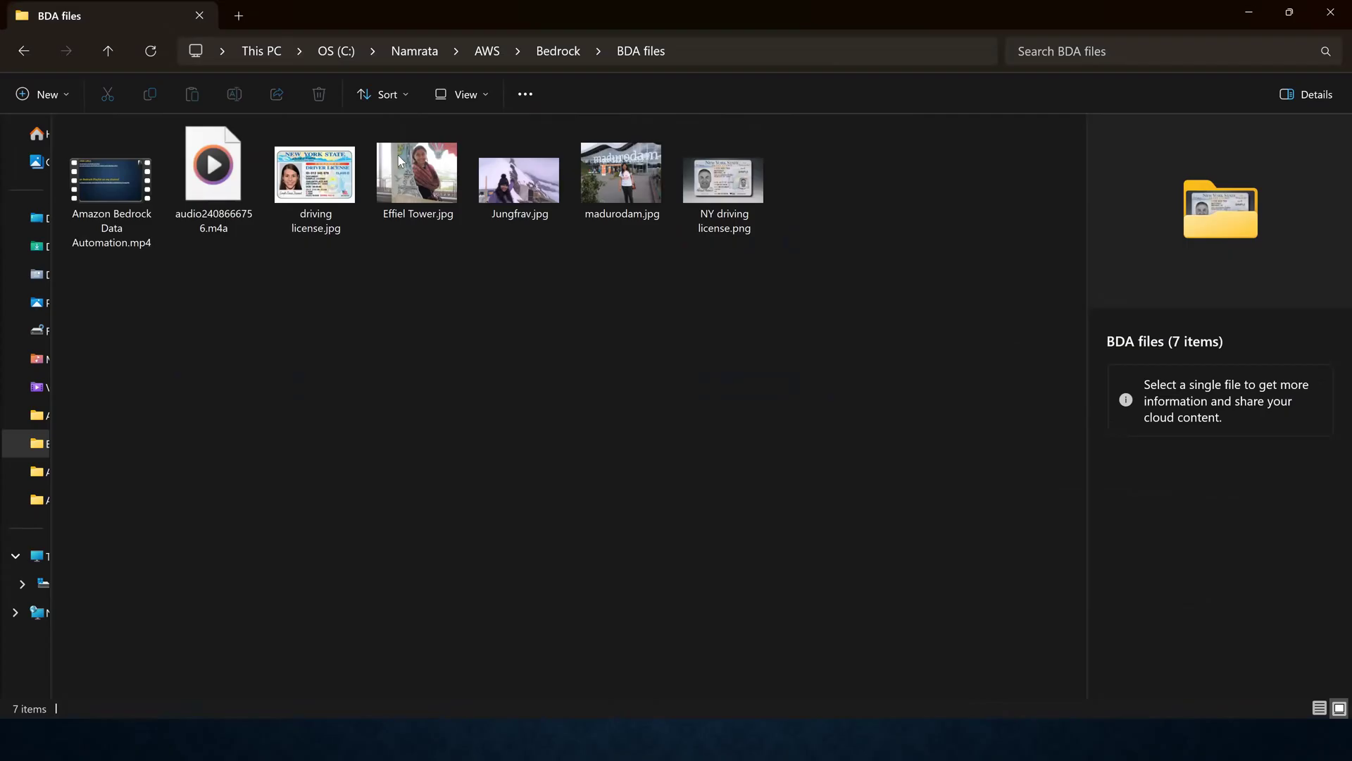
left_click(398, 157)
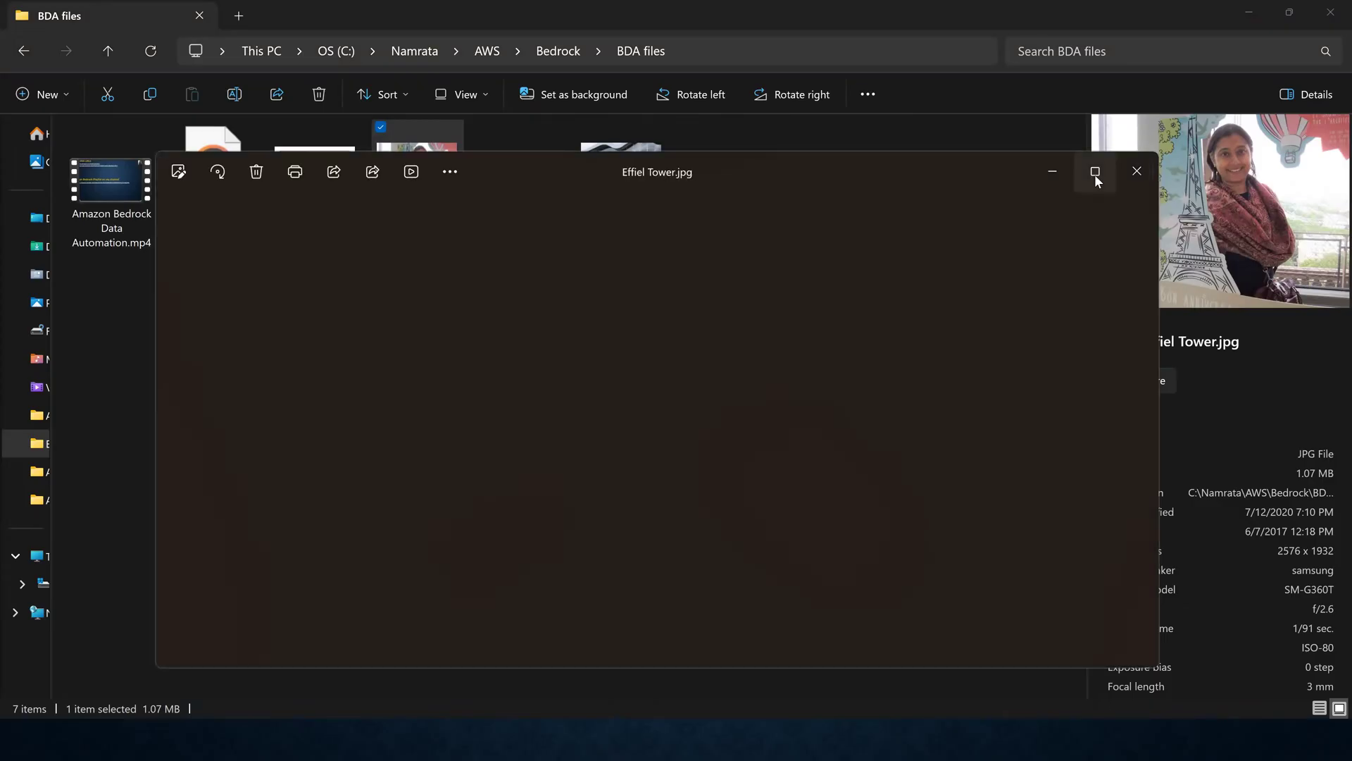
left_click(1095, 175)
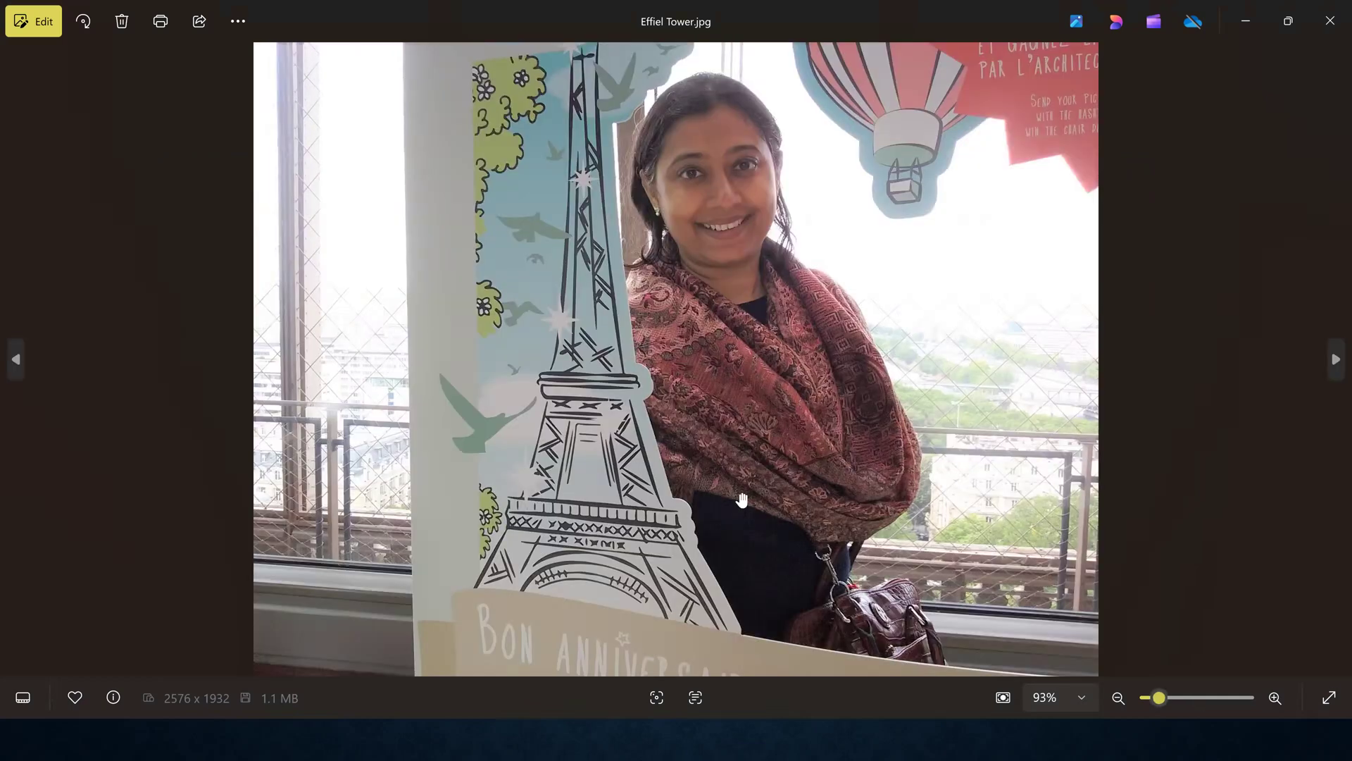
Step: Examine the sign text beside the balloon in Effiel Tower.jpg up close, view the whole photo, and return to the Chrome test page
scroll(742, 500, "up", 5)
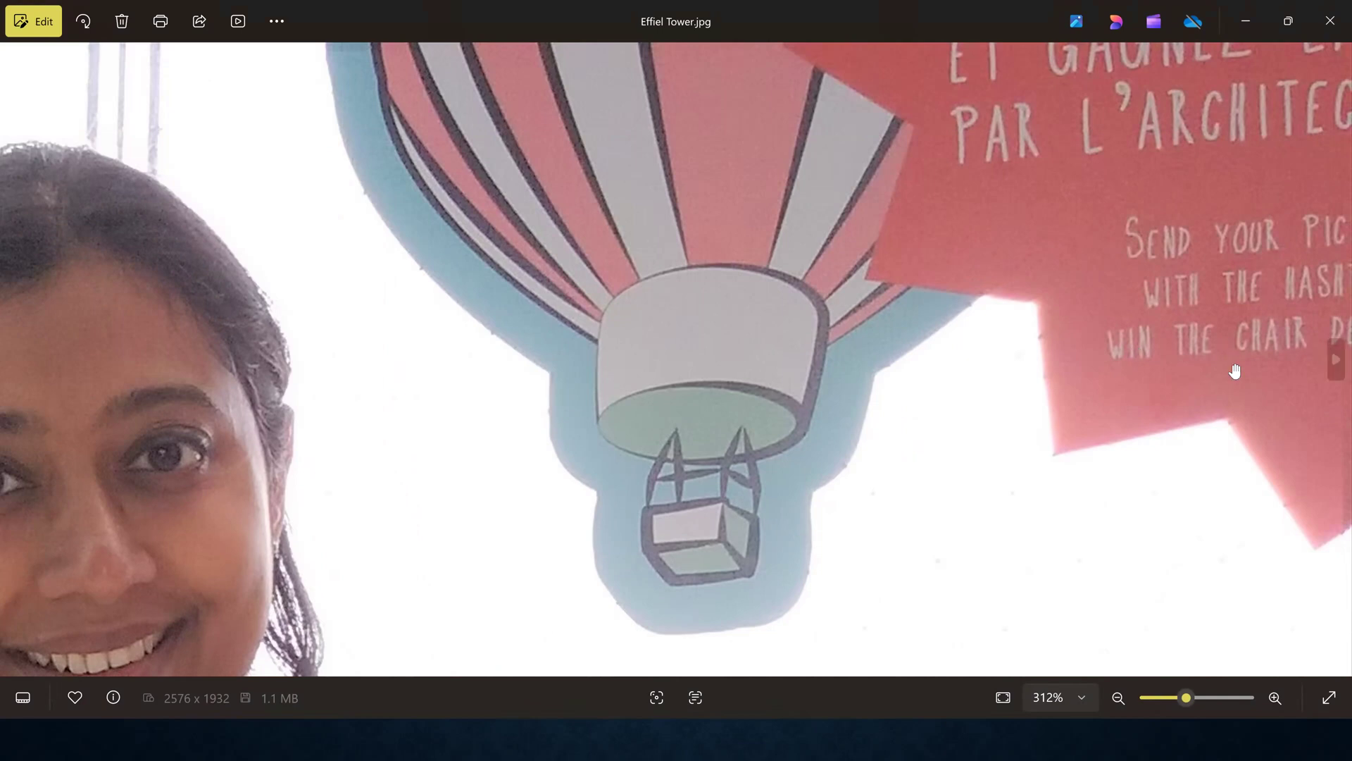
scroll(960, 326, "down", 1)
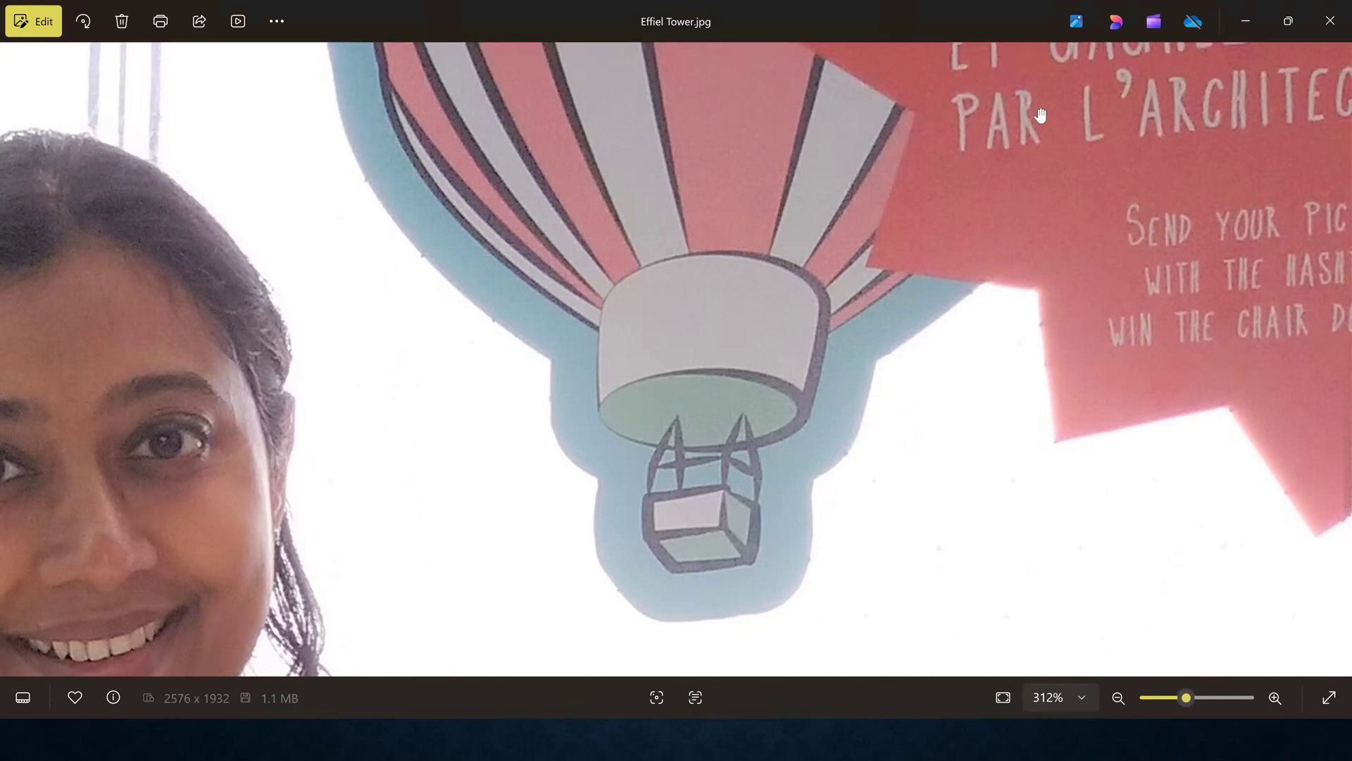
scroll(901, 550, "up", 1)
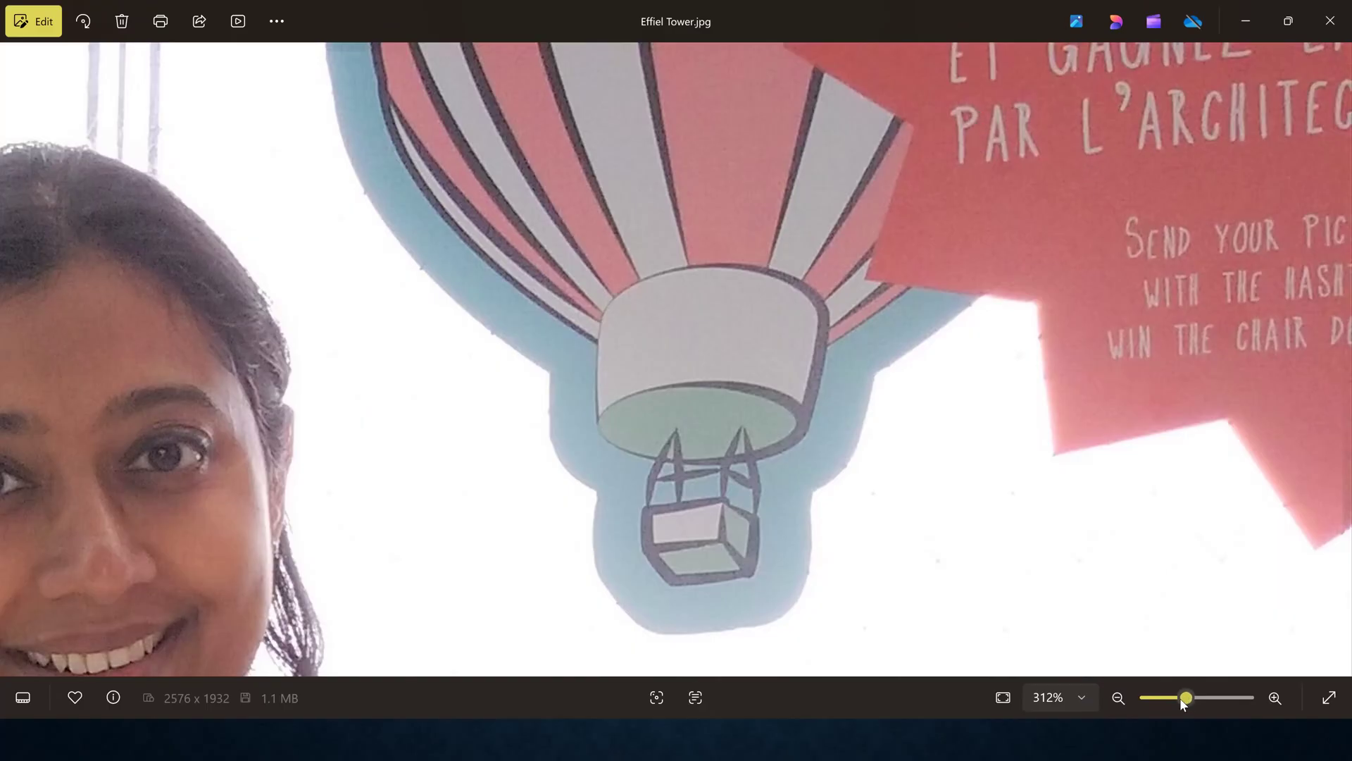
left_click_drag(1170, 696, 1153, 700)
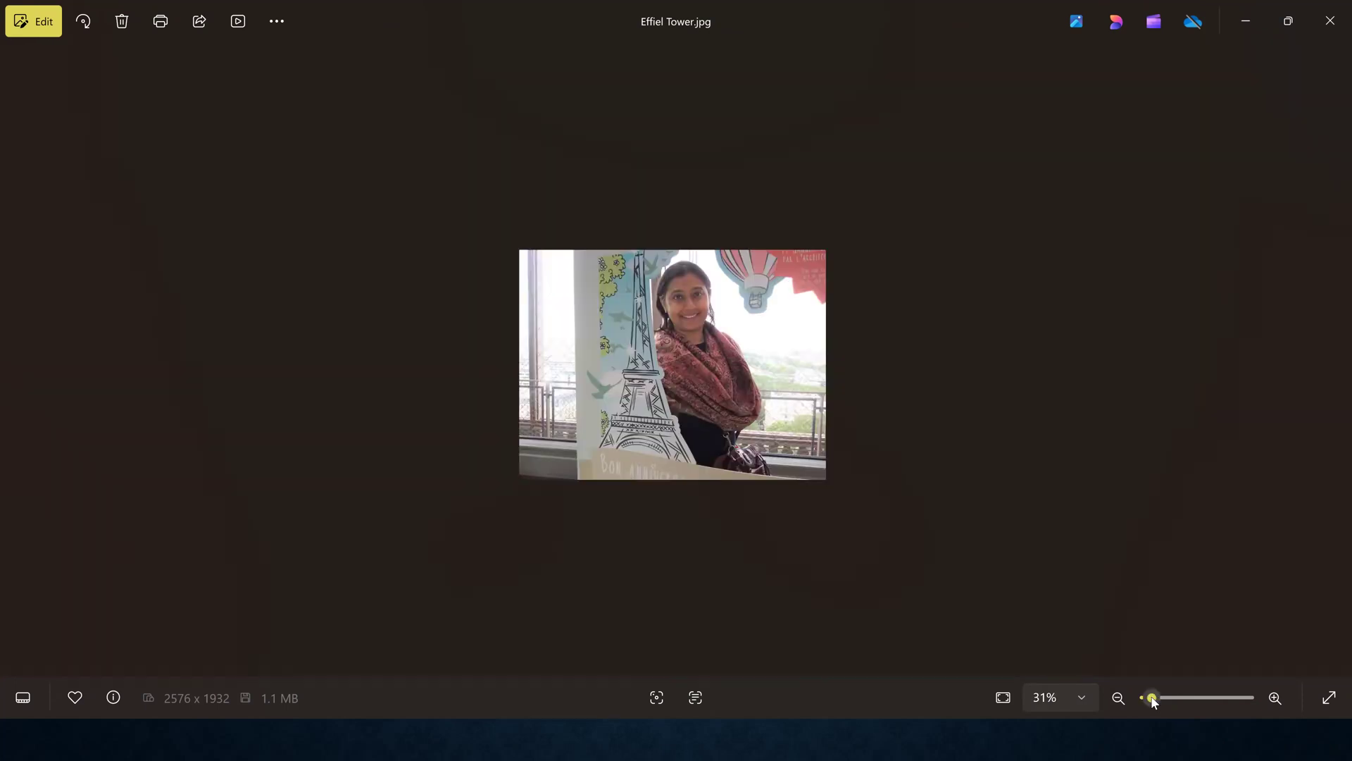
left_click(1275, 697)
scroll(1266, 423, "up", 1)
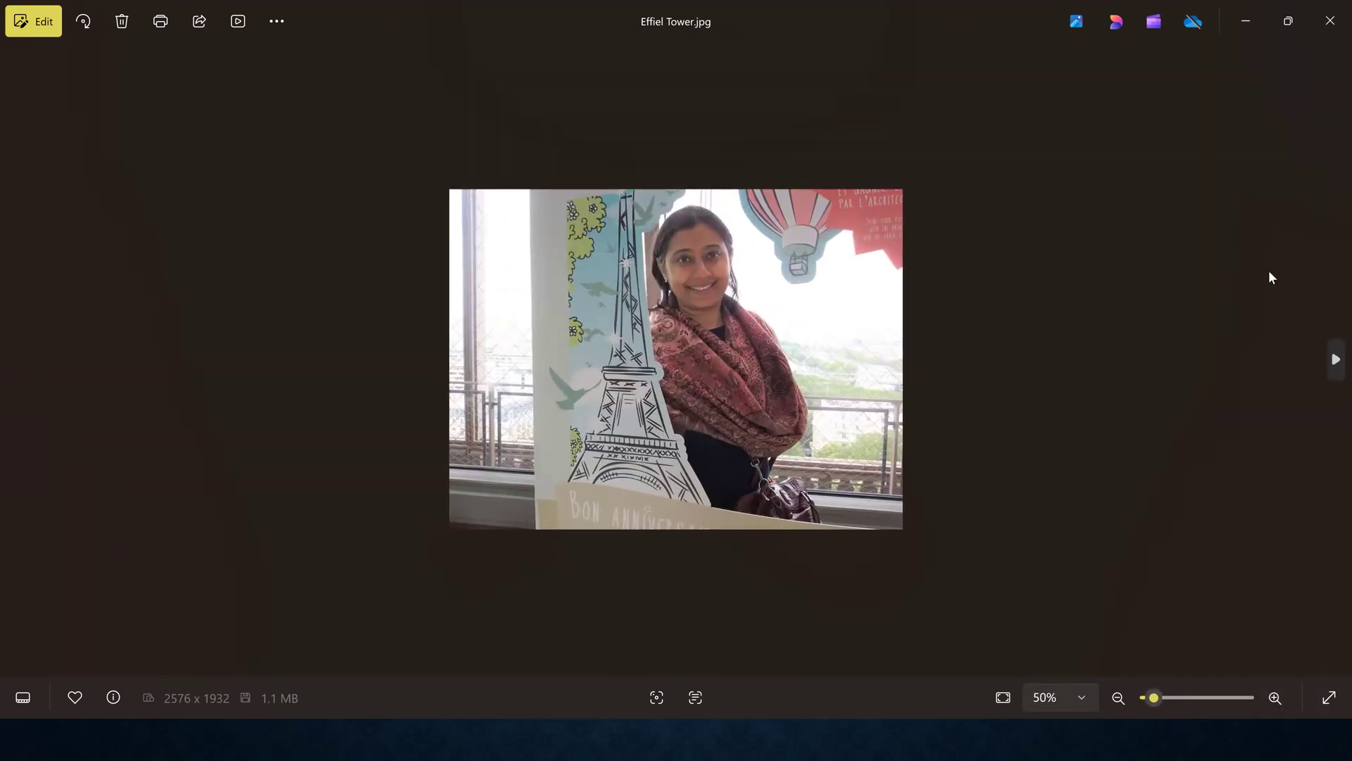
key("alt+Tab")
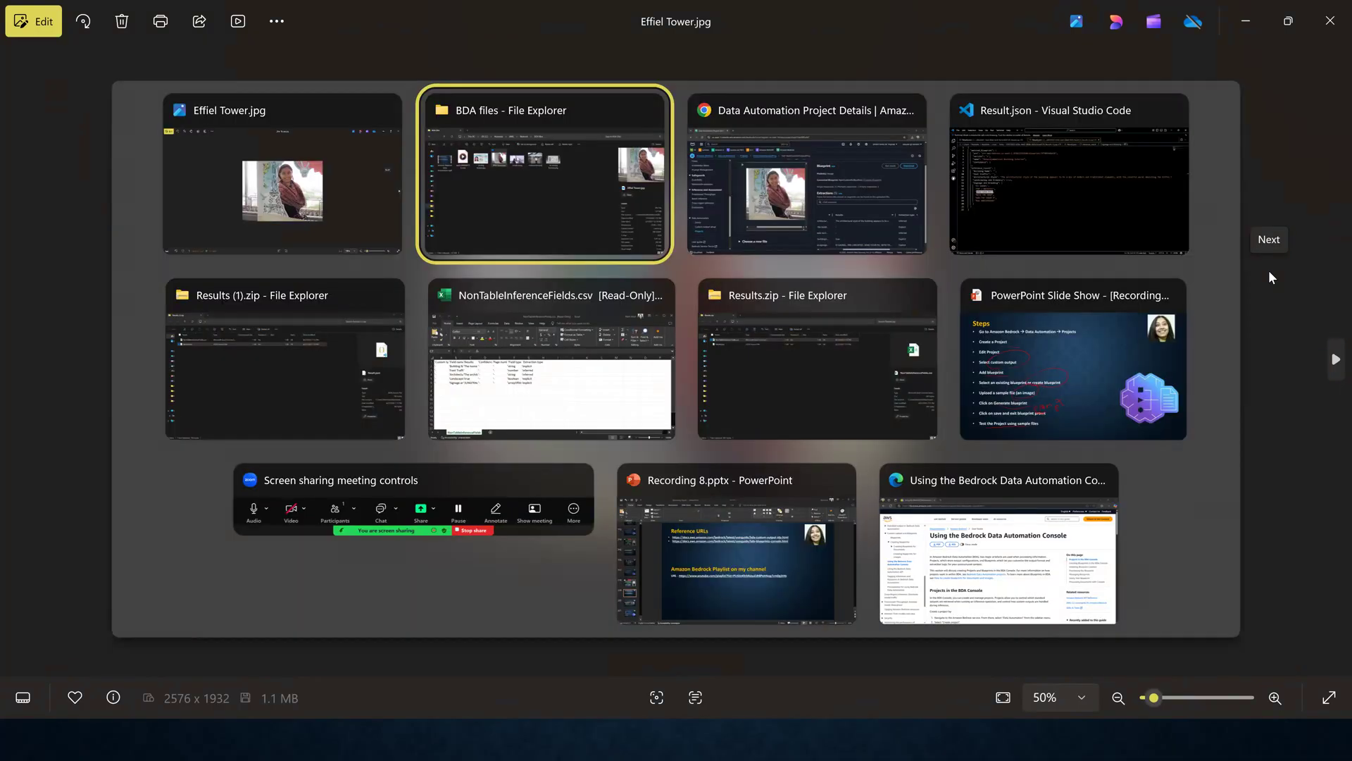
key("Tab")
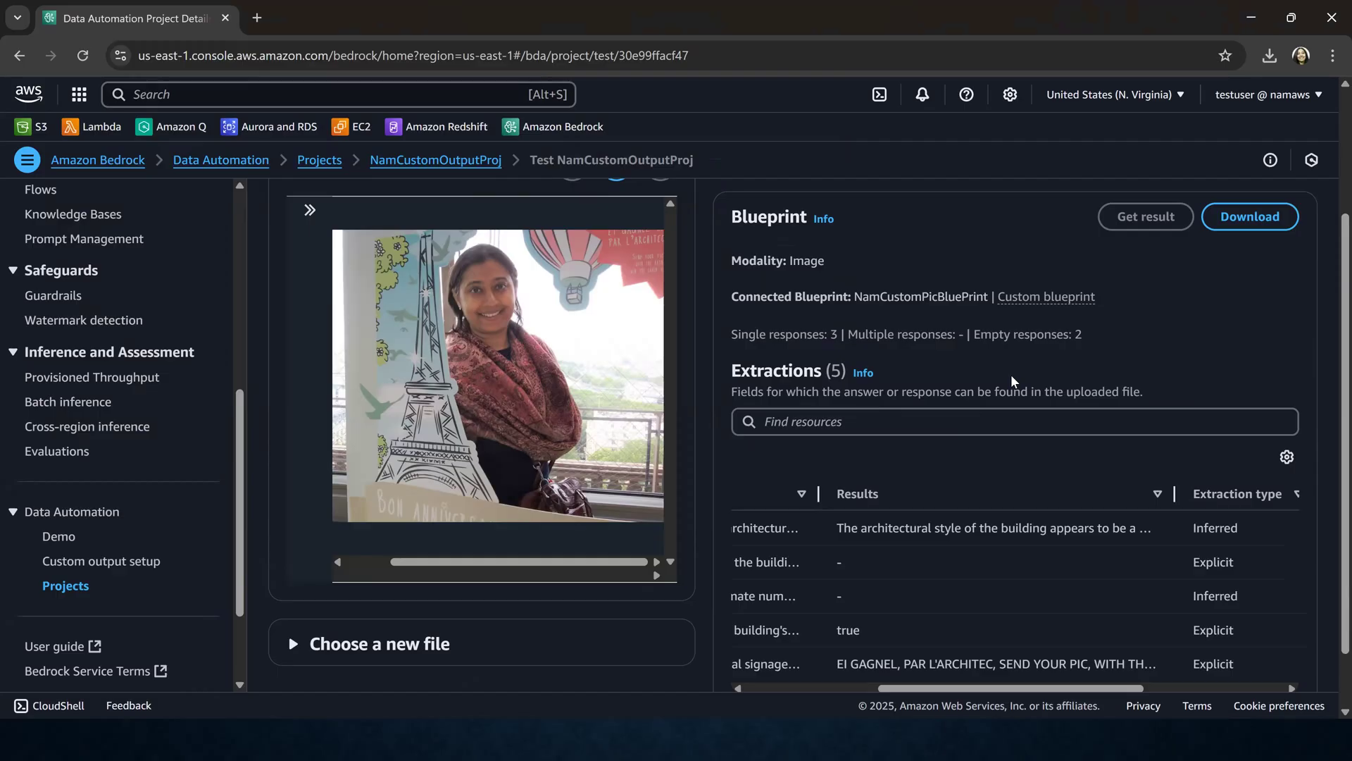